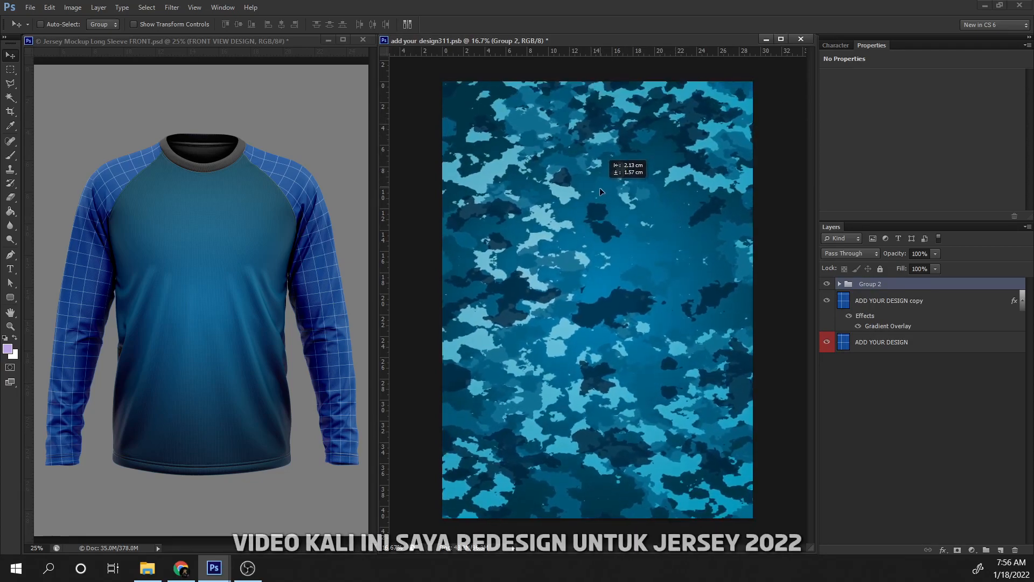
Step: Reposition the camouflage group on the front design canvas and save it to update the jersey mockup
{"action": "key", "text": "ctrl+s"}
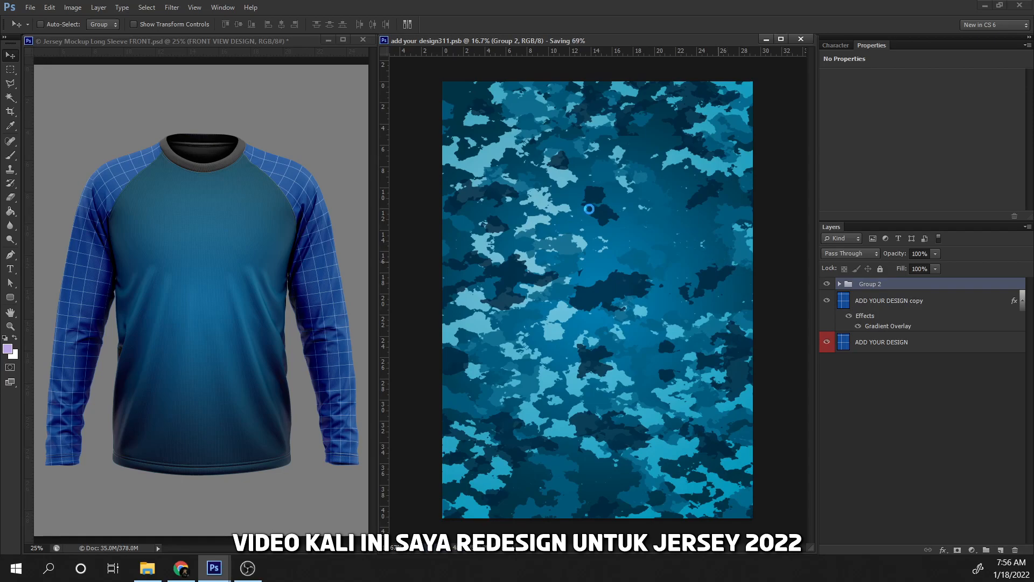
{"action": "left_click_drag", "start_coordinate": [566, 199], "coordinate": [585, 232]}
{"action": "key", "text": "ctrl+s"}
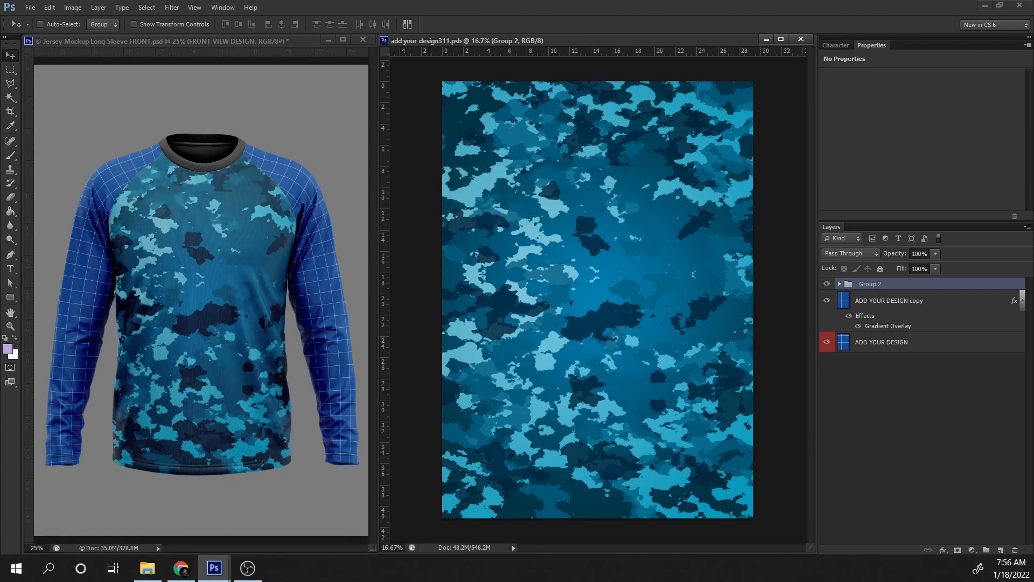
Step: Copy the "Malang edan mancing" lettering group from the source design onto the front design and scale it down
{"action": "scroll", "coordinate": [928, 383], "scroll_direction": "up", "scroll_amount": 3}
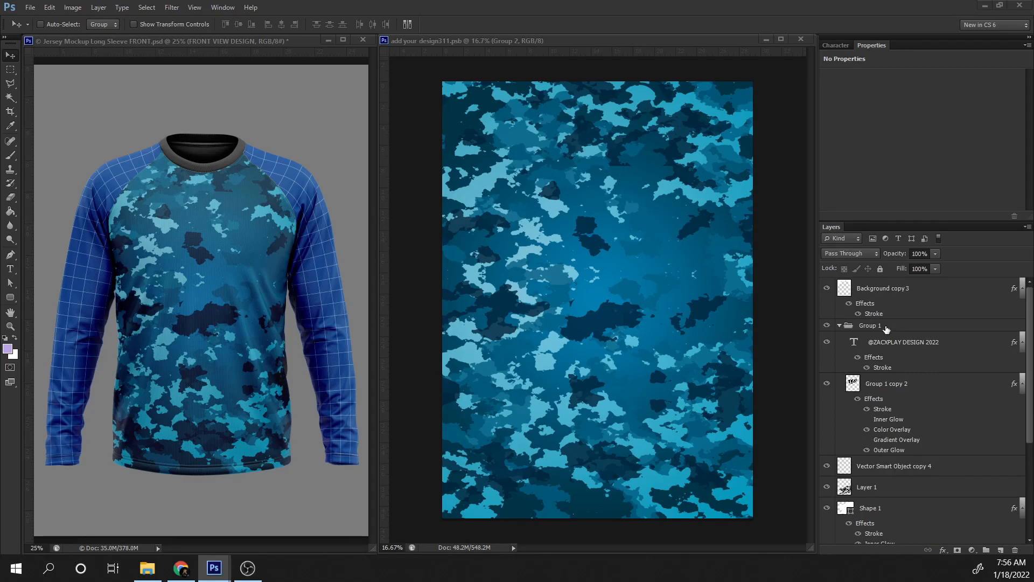
{"action": "left_click_drag", "start_coordinate": [886, 329], "coordinate": [637, 218]}
{"action": "key", "text": "ctrl+t"}
{"action": "left_click_drag", "start_coordinate": [752, 154], "coordinate": [720, 178]}
{"action": "key", "text": "Return"}
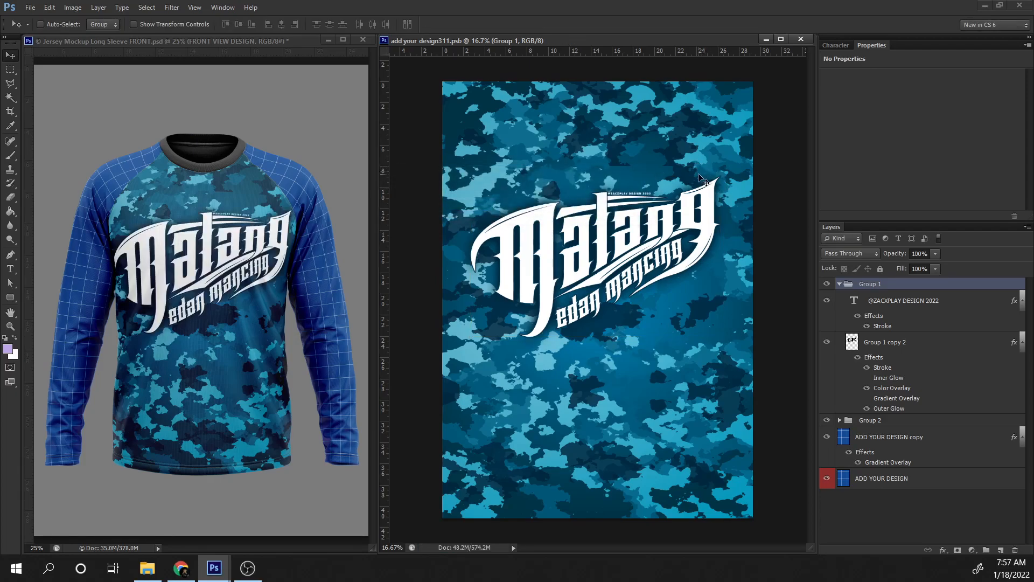
Step: Scale the lettering group down slightly more, centre it horizontally on the canvas and save the front design
{"action": "key", "text": "ctrl+t"}
{"action": "left_click_drag", "start_coordinate": [722, 176], "coordinate": [708, 184]}
{"action": "key", "text": "Return"}
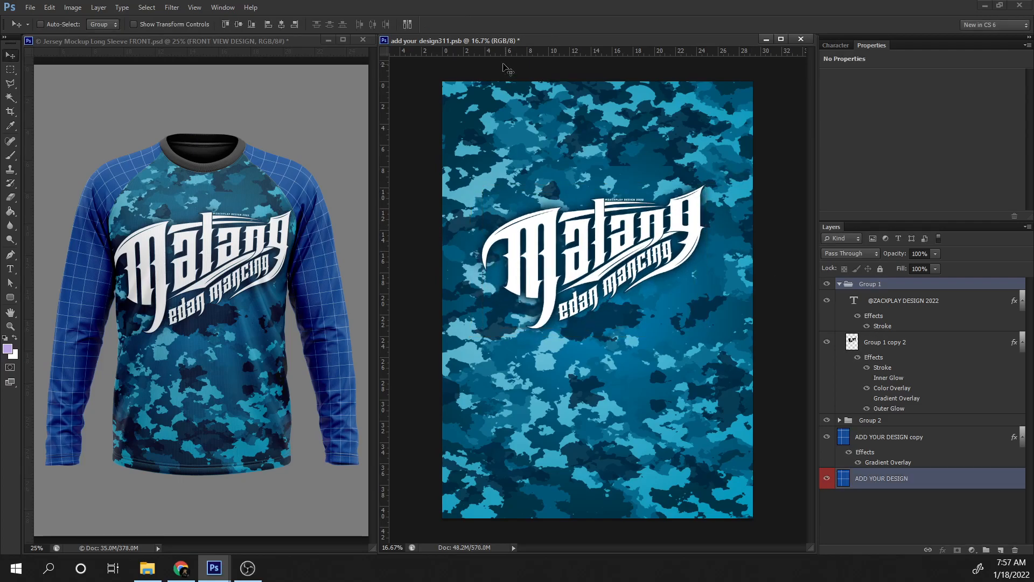
{"action": "left_click", "coordinate": [281, 25]}
{"action": "key", "text": "ctrl+s"}
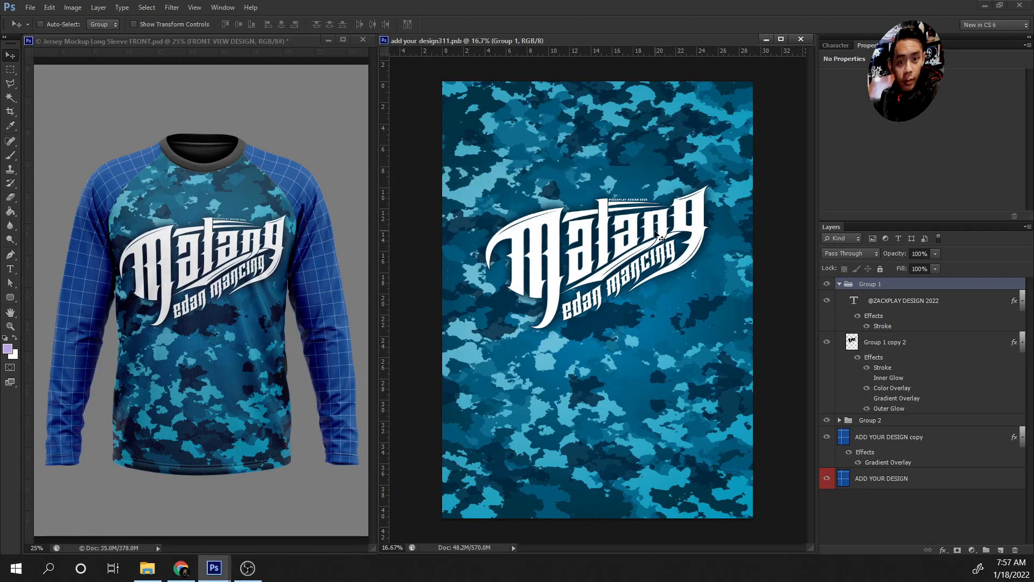
Step: Copy the source design's white patches layer into the bottom of the camouflage group, move it to the upper canvas and save
{"action": "key", "text": "ctrl+Tab"}
{"action": "left_click", "coordinate": [867, 534]}
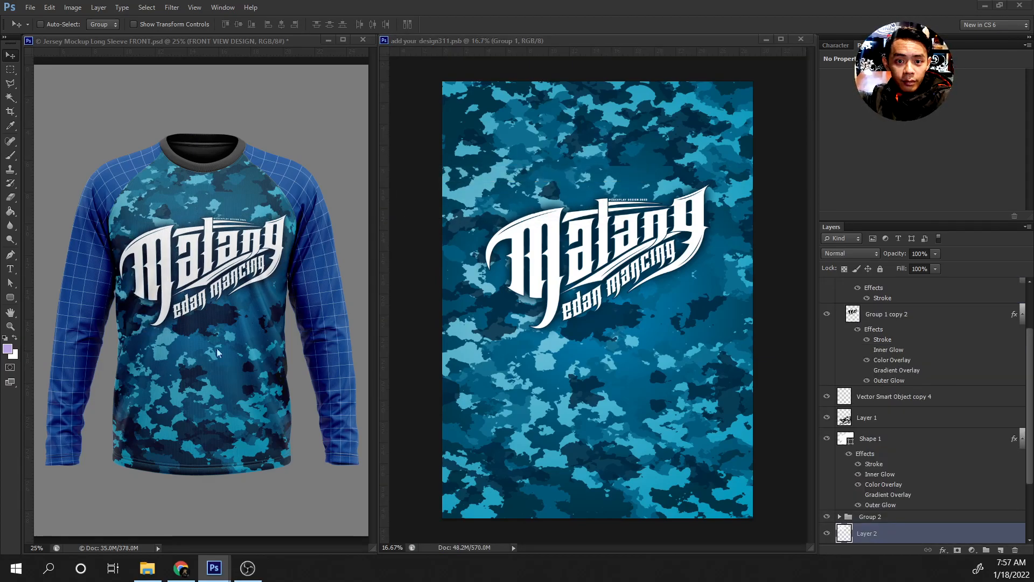
{"action": "left_click_drag", "start_coordinate": [894, 534], "coordinate": [594, 304]}
{"action": "left_click_drag", "start_coordinate": [900, 301], "coordinate": [883, 440]}
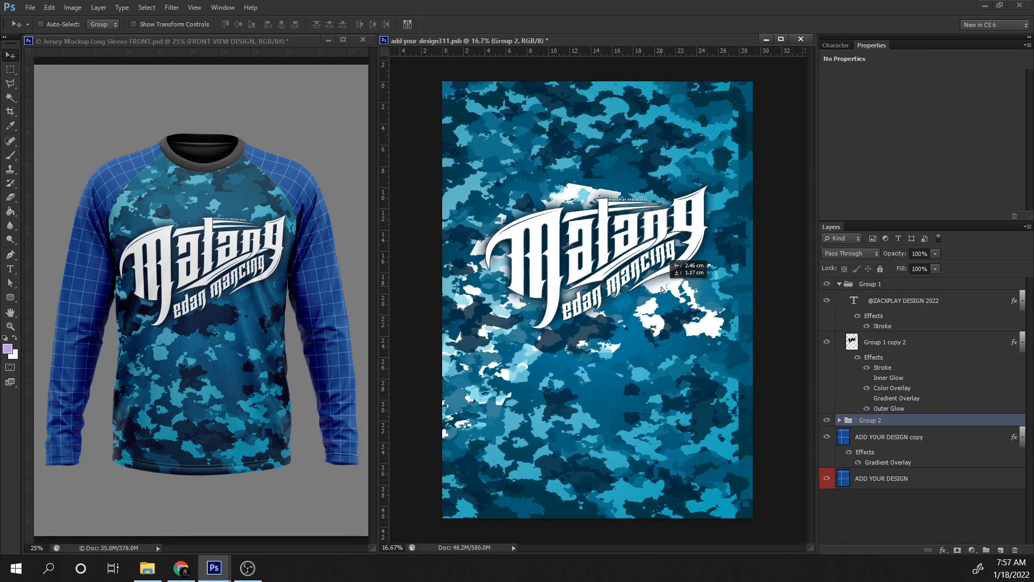
{"action": "left_click", "coordinate": [840, 421]}
{"action": "left_click", "coordinate": [875, 483]}
{"action": "left_click_drag", "start_coordinate": [561, 313], "coordinate": [595, 185]}
{"action": "key", "text": "ctrl+s"}
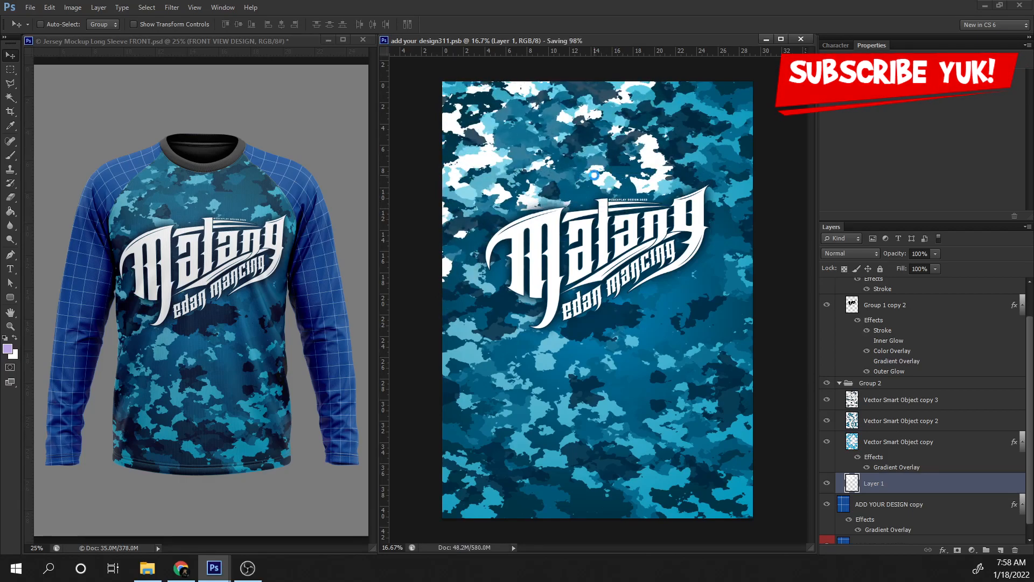
Step: Reposition the white patches layer across the chest area above the lettering, saving to check each placement on the mockup
{"action": "left_click_drag", "start_coordinate": [616, 163], "coordinate": [585, 177]}
{"action": "key", "text": "ctrl+s"}
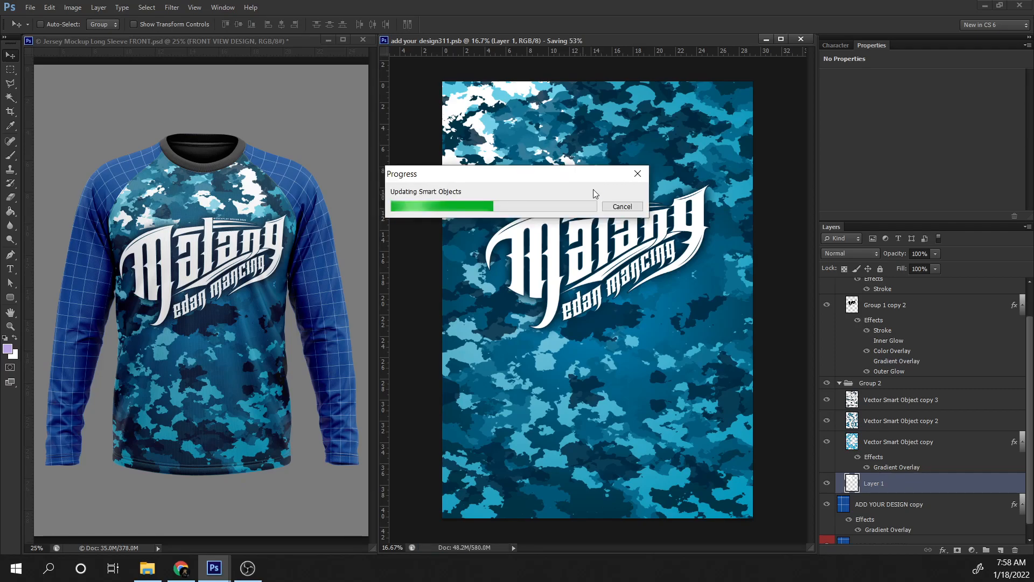
{"action": "left_click_drag", "start_coordinate": [578, 197], "coordinate": [624, 221]}
{"action": "key", "text": "ctrl+s"}
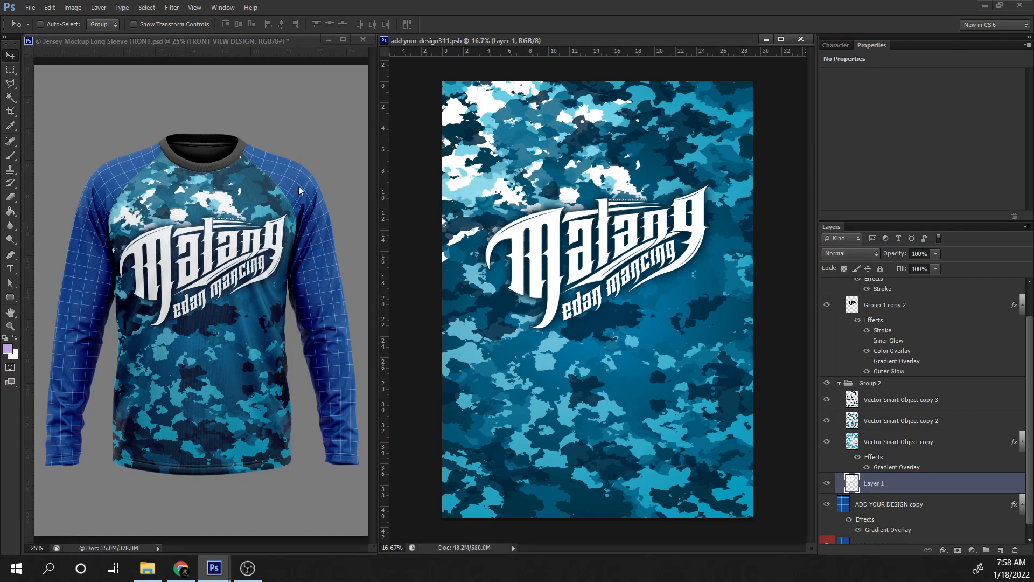
{"action": "left_click_drag", "start_coordinate": [626, 185], "coordinate": [609, 188]}
{"action": "key", "text": "ctrl+s"}
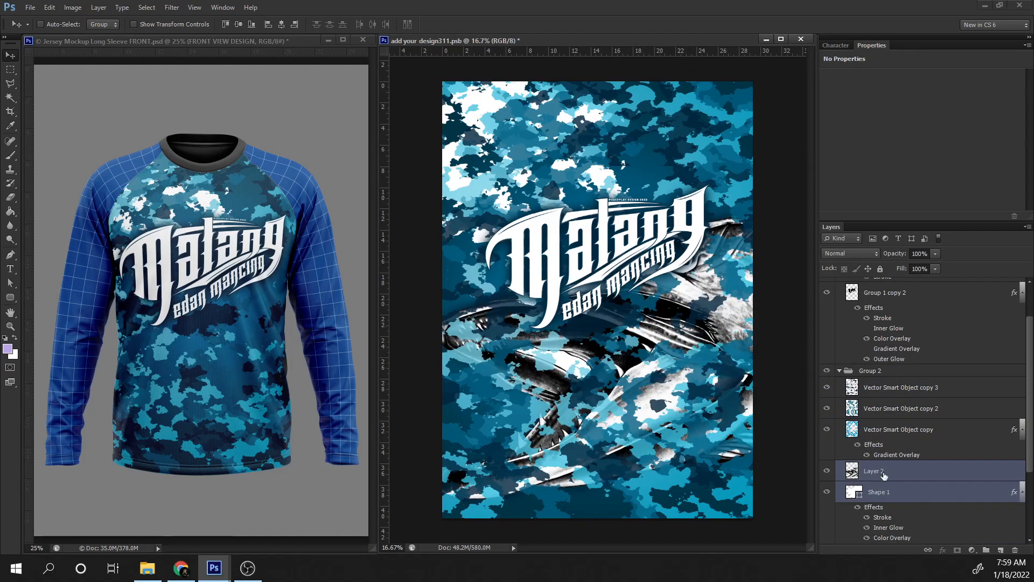
Step: Bring the fish head and its outline shape above all other layers, scale them down below the lettering and save
{"action": "left_click_drag", "start_coordinate": [884, 475], "coordinate": [895, 280]}
{"action": "left_click_drag", "start_coordinate": [675, 280], "coordinate": [679, 333]}
{"action": "key", "text": "ctrl+t"}
{"action": "left_click_drag", "start_coordinate": [436, 264], "coordinate": [537, 328]}
{"action": "left_click_drag", "start_coordinate": [748, 439], "coordinate": [688, 390]}
{"action": "key", "text": "Return"}
{"action": "key", "text": "ctrl+s"}
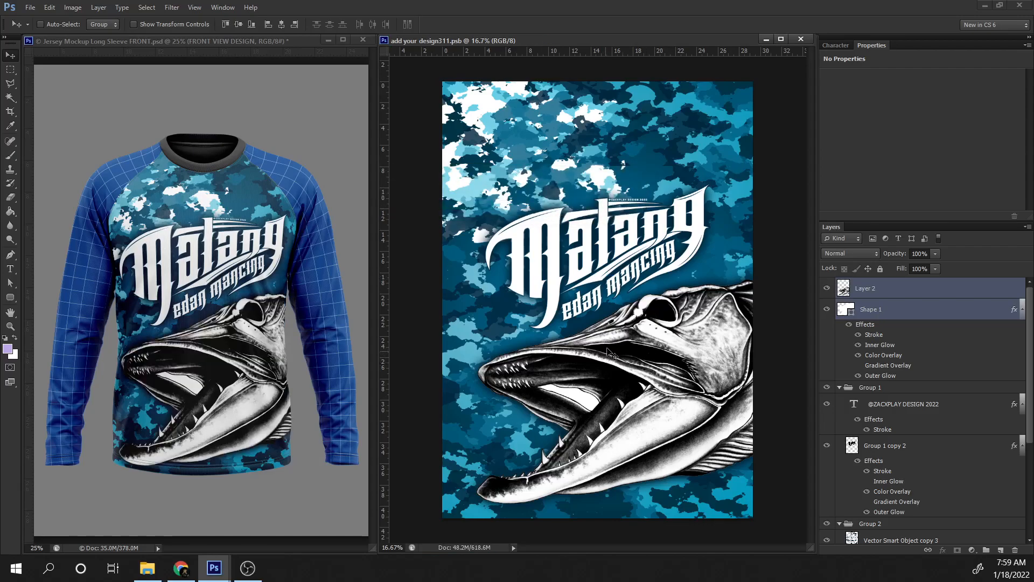
Step: Examine the fish artwork and lettering up close on the front of the jersey mockup
{"action": "left_click", "coordinate": [202, 290]}
{"action": "key", "text": "ctrl+plus"}
{"action": "key", "text": "ctrl+plus"}
{"action": "key", "text": "ctrl+plus"}
{"action": "left_click_drag", "start_coordinate": [182, 377], "coordinate": [315, 256]}
{"action": "left_click_drag", "start_coordinate": [353, 211], "coordinate": [288, 301]}
{"action": "key", "text": "ctrl+minus"}
{"action": "key", "text": "ctrl+minus"}
{"action": "key", "text": "ctrl+minus"}
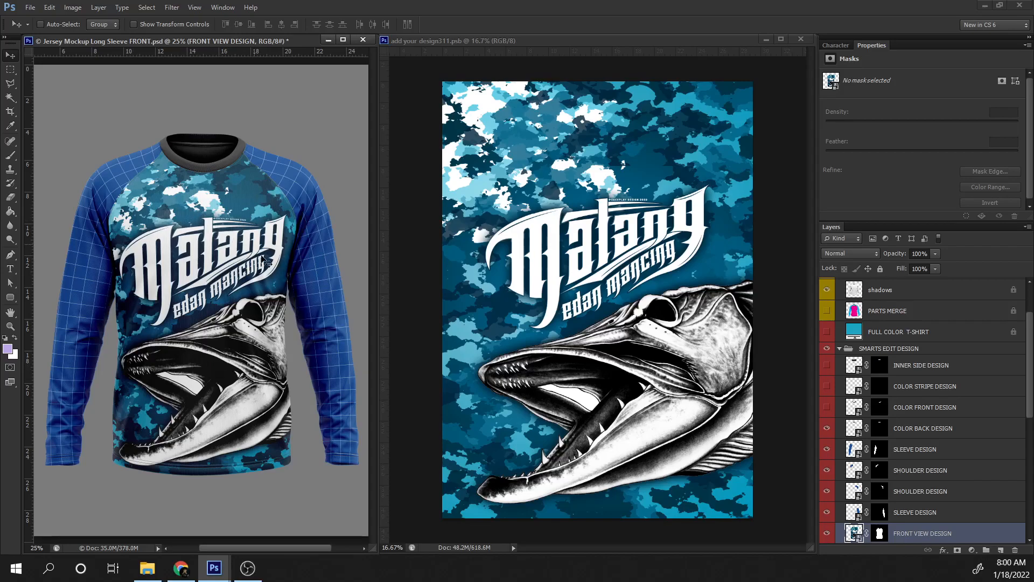
Step: Nudge the fish head and its outline shape slightly upward in the front design and save
{"action": "left_click", "coordinate": [712, 367]}
{"action": "scroll", "coordinate": [907, 372], "scroll_direction": "up", "scroll_amount": 3}
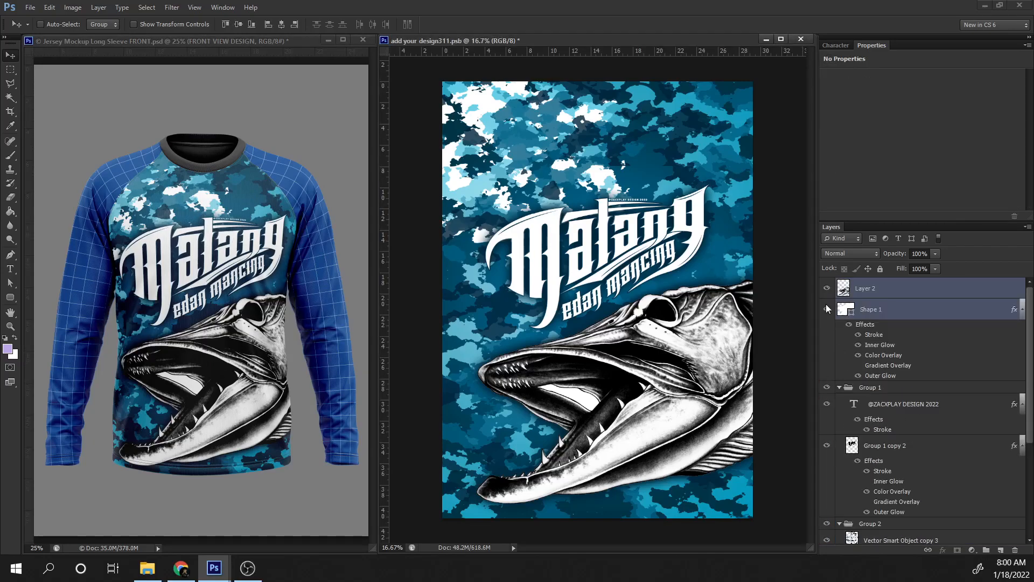
{"action": "key", "text": "shift+Up"}
{"action": "key", "text": "shift+Up"}
{"action": "key", "text": "shift+Up"}
{"action": "key", "text": "shift+Up"}
{"action": "key", "text": "shift+Up"}
{"action": "key", "text": "ctrl+s"}
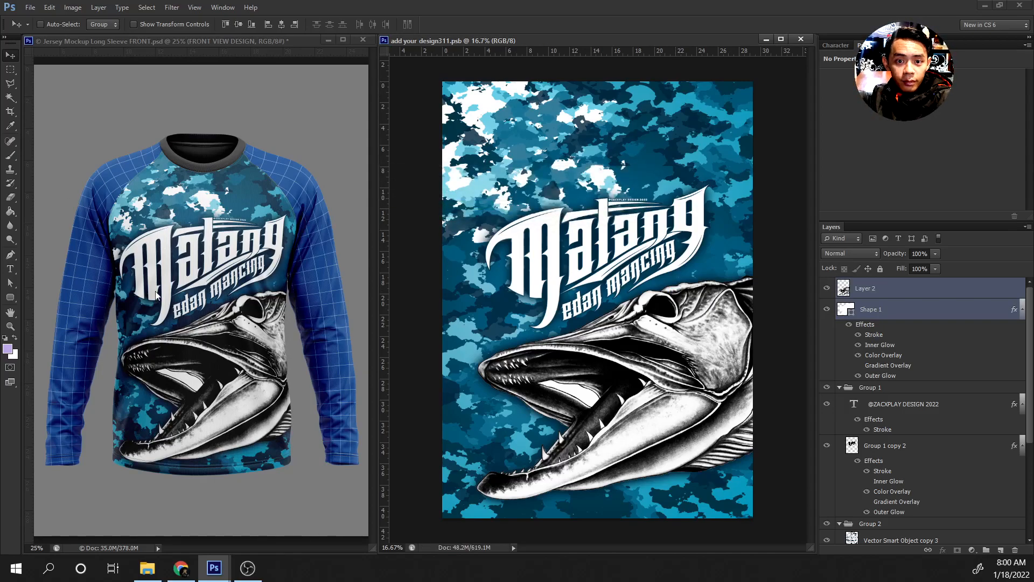
Step: Open the SLEEVE DESIGN smart object for the sleeve on the mockup's left side
{"action": "left_click", "coordinate": [115, 182]}
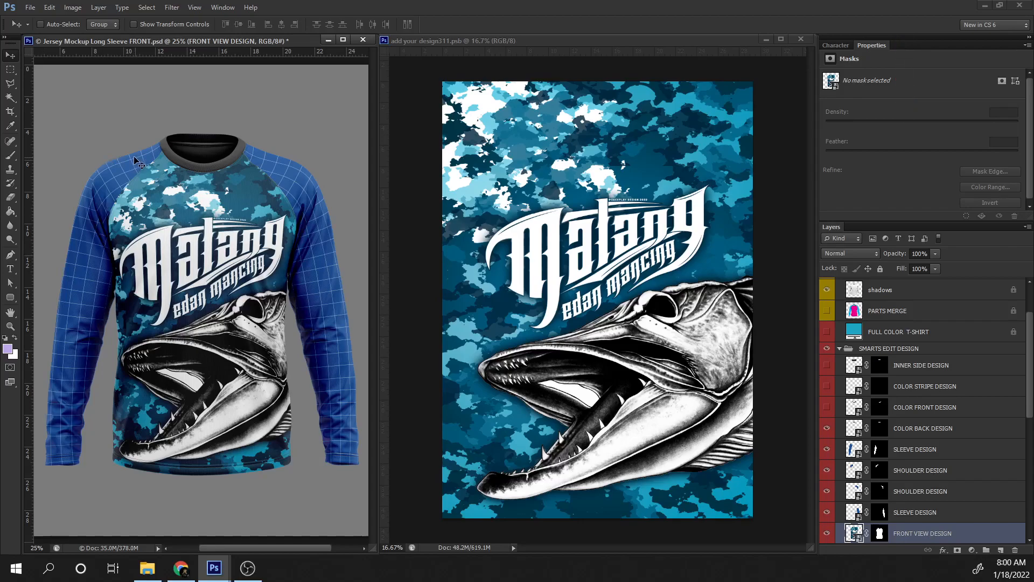
{"action": "left_click", "coordinate": [853, 514]}
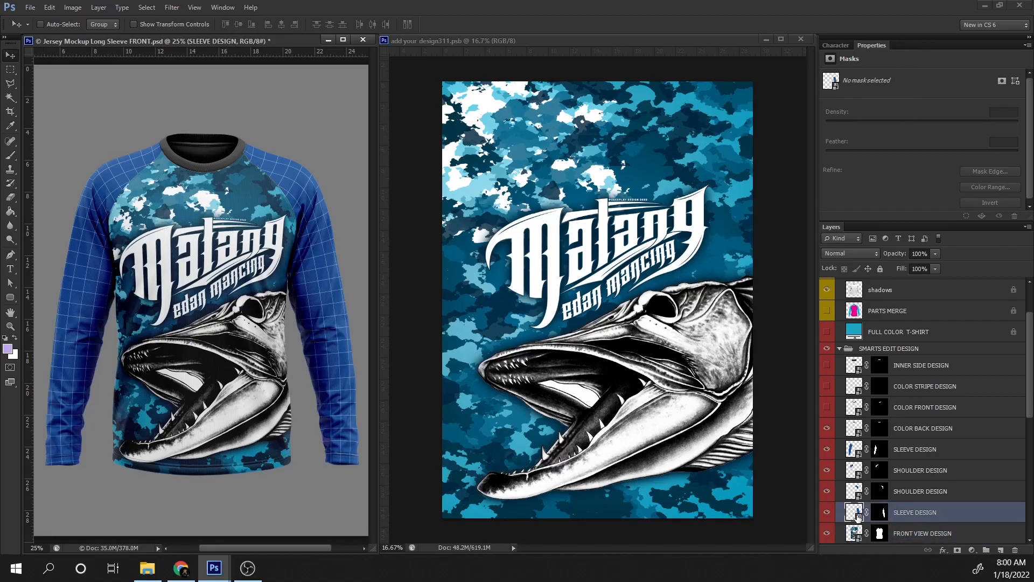
{"action": "left_click", "coordinate": [859, 453]}
{"action": "double_click", "coordinate": [859, 454]}
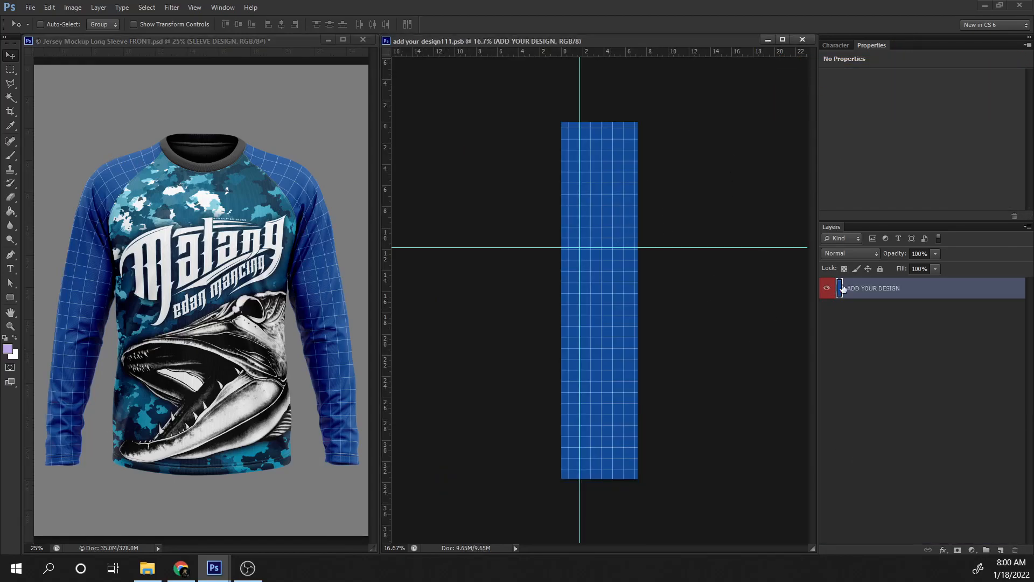
Step: Duplicate the sleeve's ADD YOUR DESIGN layer, give the copy a white Color Overlay and save
{"action": "key", "text": "ctrl+j"}
{"action": "right_click", "coordinate": [861, 289]}
{"action": "left_click", "coordinate": [883, 163]}
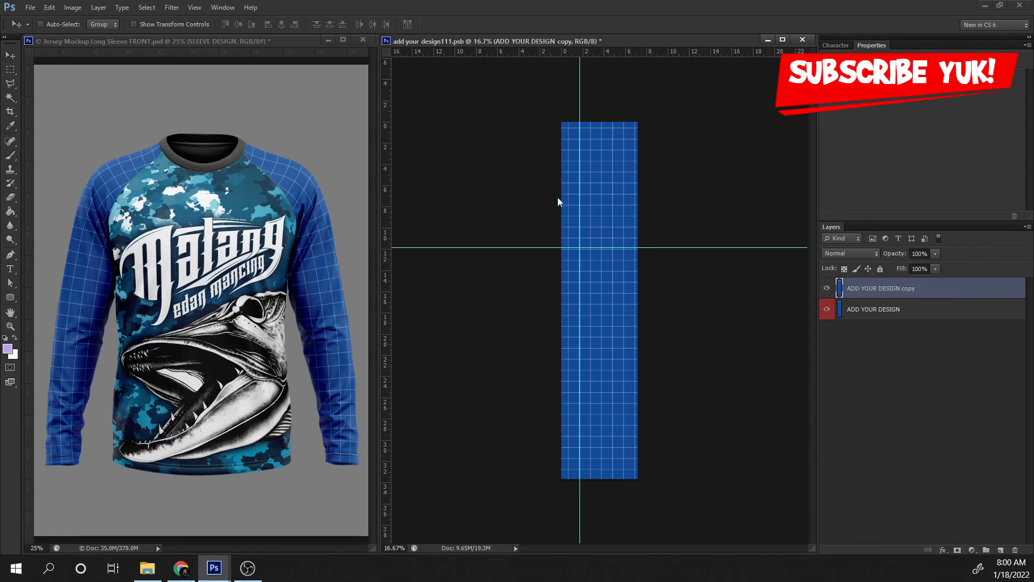
{"action": "left_click", "coordinate": [735, 276]}
{"action": "left_click", "coordinate": [934, 189]}
{"action": "left_click_drag", "start_coordinate": [717, 232], "coordinate": [641, 184]}
{"action": "key", "text": "Return"}
{"action": "key", "text": "Return"}
{"action": "key", "text": "ctrl+s"}
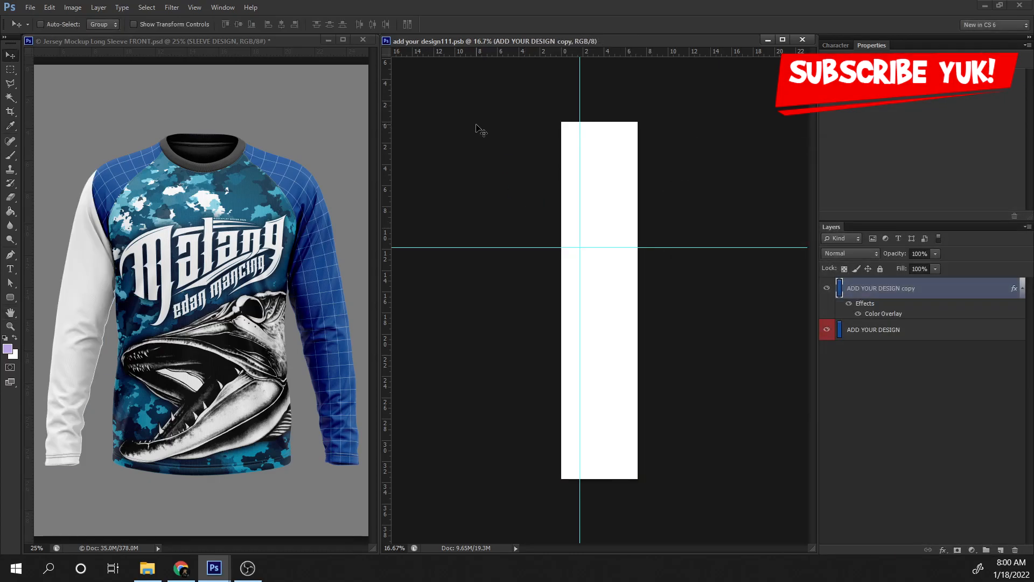
Step: Examine the edge between the white sleeve and the camouflage body up close on the mockup
{"action": "left_click", "coordinate": [103, 296]}
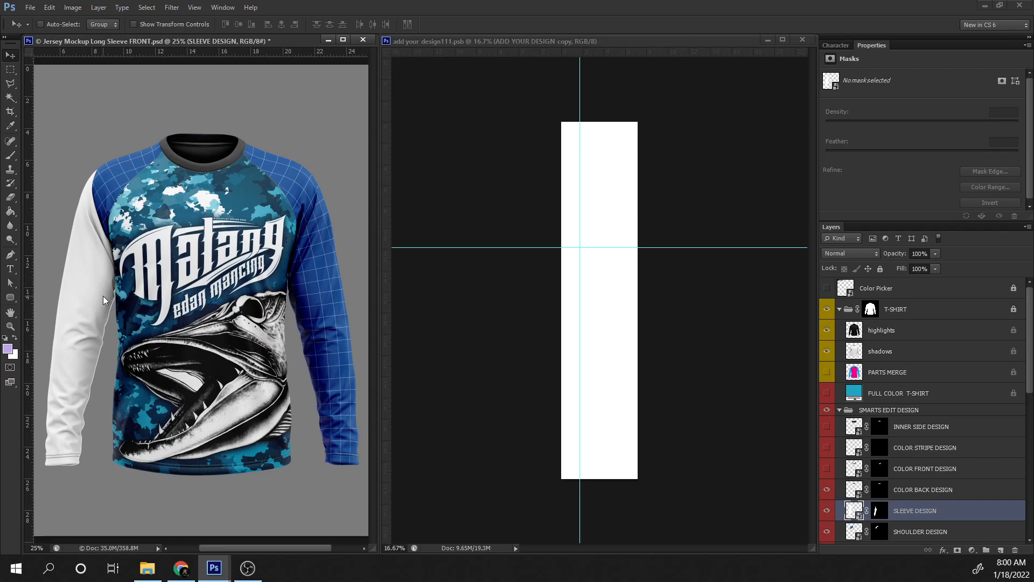
{"action": "key", "text": "ctrl+plus"}
{"action": "key", "text": "ctrl+plus"}
{"action": "left_click_drag", "start_coordinate": [49, 307], "coordinate": [217, 287]}
{"action": "left_click_drag", "start_coordinate": [314, 292], "coordinate": [251, 291]}
{"action": "key", "text": "ctrl+plus"}
{"action": "key", "text": "ctrl+plus"}
{"action": "left_click_drag", "start_coordinate": [350, 295], "coordinate": [189, 309]}
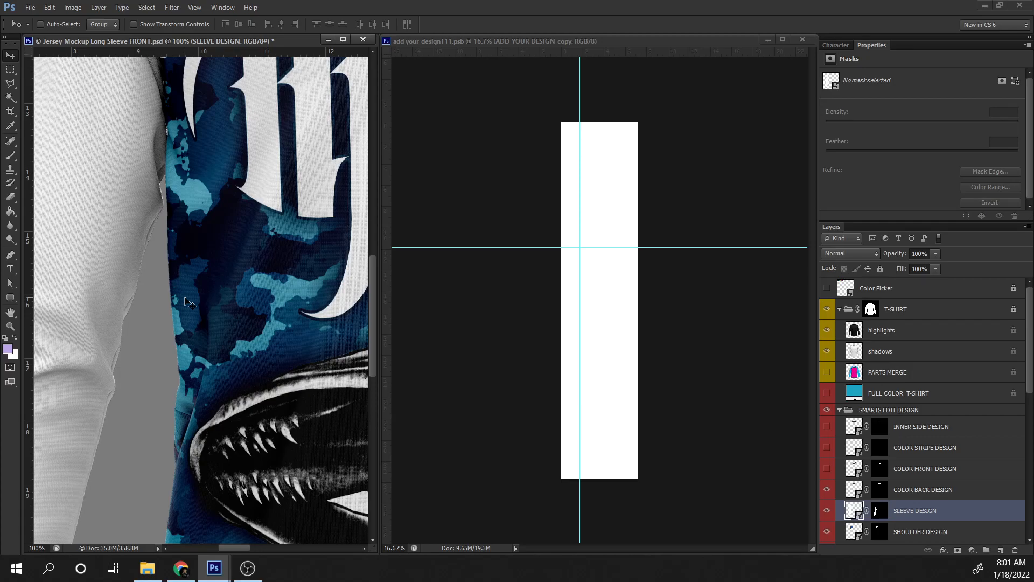
{"action": "key", "text": "ctrl+minus"}
{"action": "key", "text": "ctrl+minus"}
{"action": "key", "text": "ctrl+minus"}
{"action": "key", "text": "ctrl+minus"}
{"action": "left_click_drag", "start_coordinate": [251, 307], "coordinate": [255, 308]}
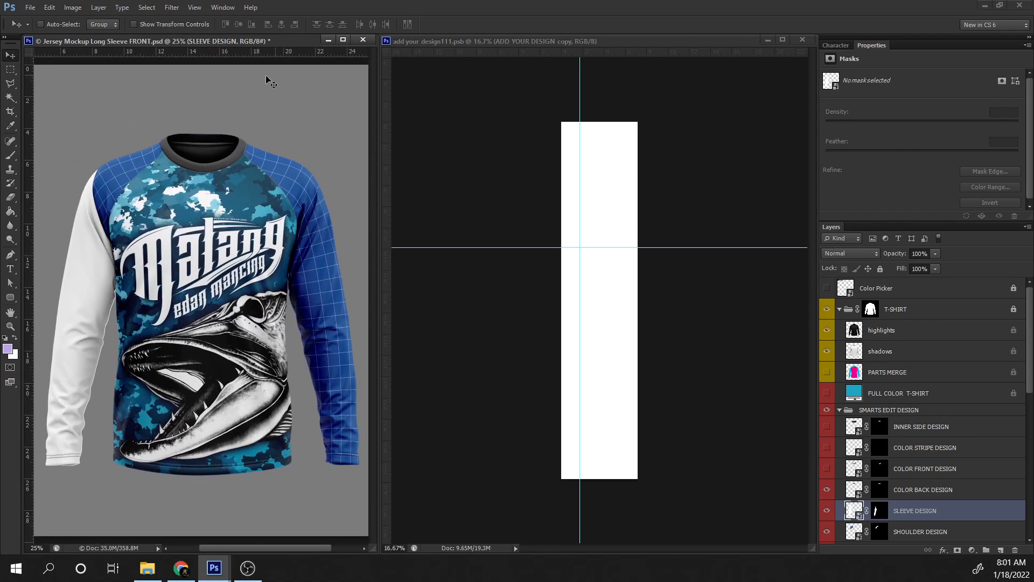
Step: Copy the camouflage Group 2 from the source design onto the white sleeve design, position it and save
{"action": "scroll", "coordinate": [918, 384], "scroll_direction": "down", "scroll_amount": 3}
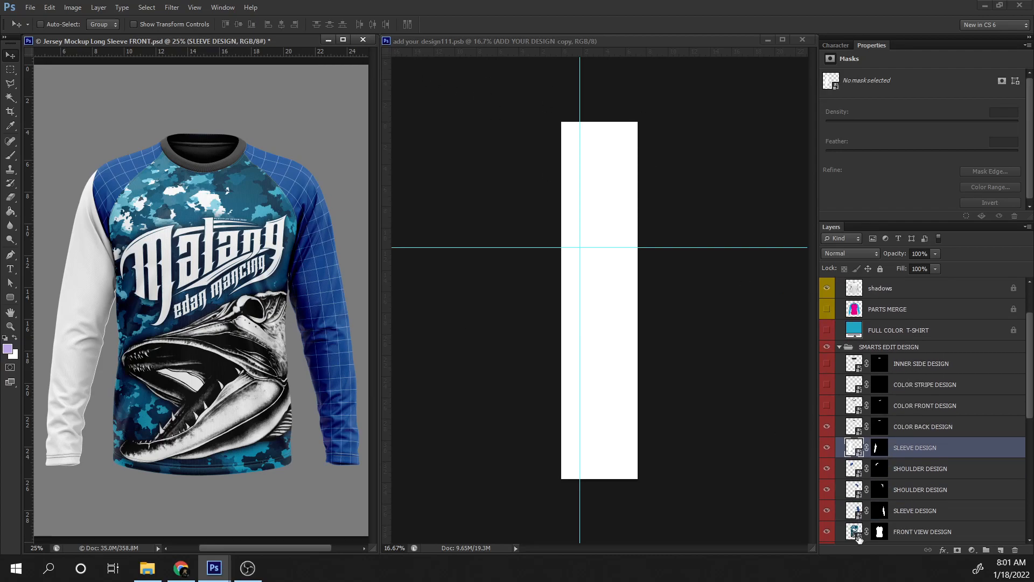
{"action": "double_click", "coordinate": [855, 532]}
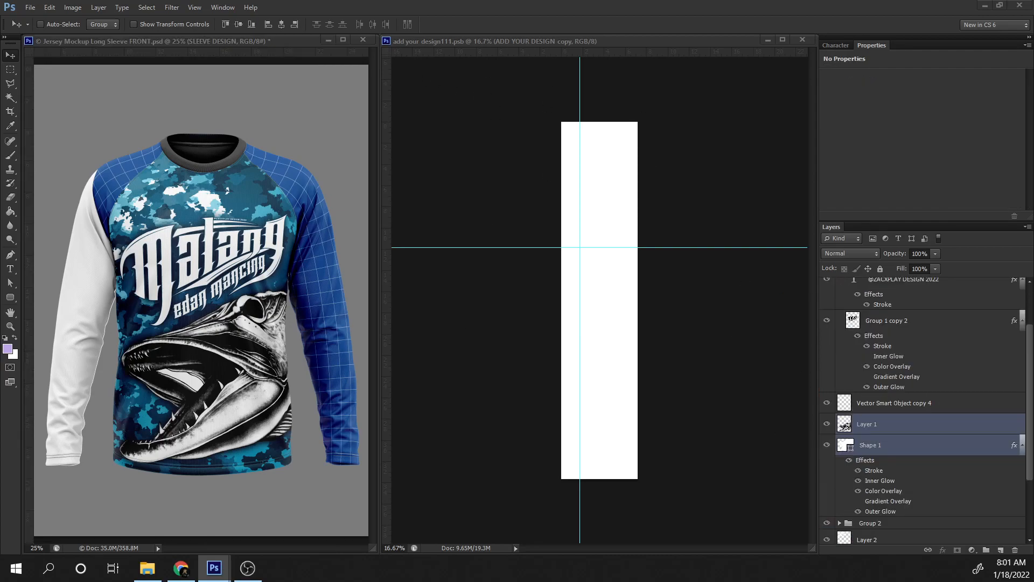
{"action": "scroll", "coordinate": [900, 451], "scroll_direction": "down", "scroll_amount": 3}
{"action": "scroll", "coordinate": [902, 437], "scroll_direction": "up", "scroll_amount": 5}
{"action": "scroll", "coordinate": [896, 460], "scroll_direction": "down", "scroll_amount": 5}
{"action": "left_click", "coordinate": [878, 434]}
{"action": "left_click_drag", "start_coordinate": [870, 436], "coordinate": [590, 277]}
{"action": "left_click_drag", "start_coordinate": [634, 313], "coordinate": [586, 233]}
{"action": "key", "text": "ctrl+s"}
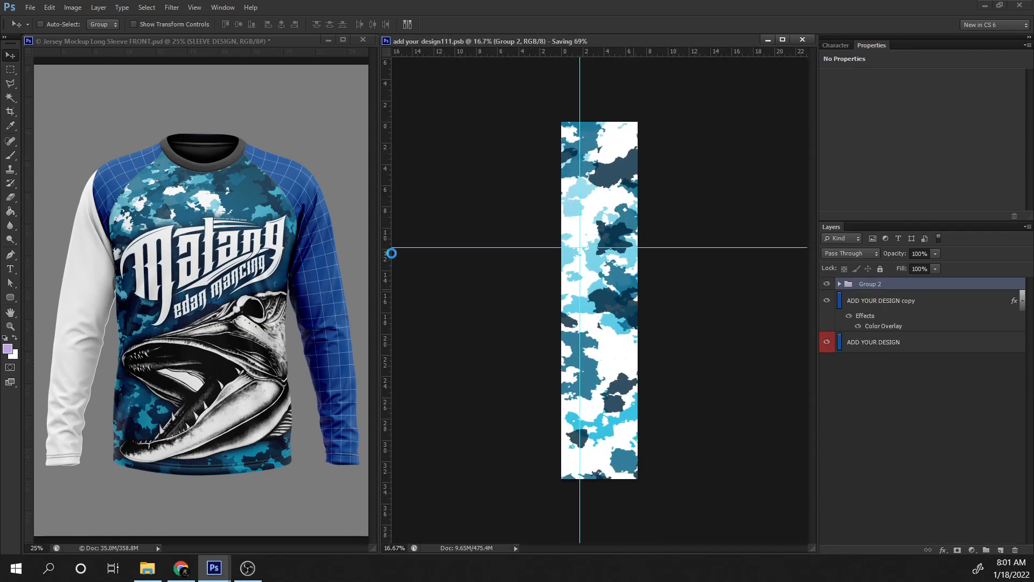
Step: Shift the camouflage group on the sleeve canvas and save to update the mockup
{"action": "left_click_drag", "start_coordinate": [624, 315], "coordinate": [625, 349]}
{"action": "key", "text": "ctrl+s"}
{"action": "key", "text": "ctrl+s"}
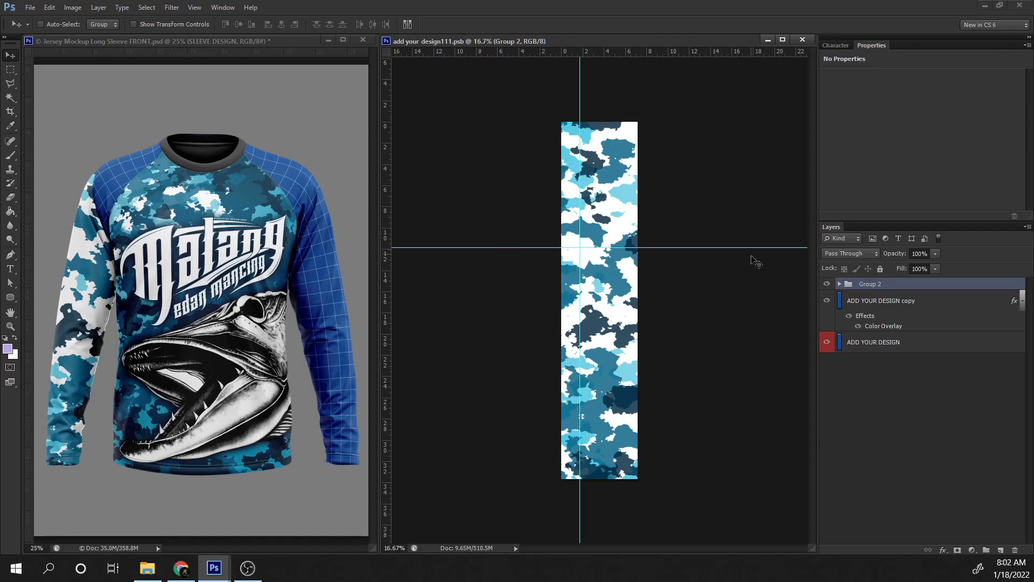
Step: Open the SHOULDER DESIGN smart object for the shoulder on the mockup's left side
{"action": "left_click", "coordinate": [164, 202]}
{"action": "left_click", "coordinate": [857, 499]}
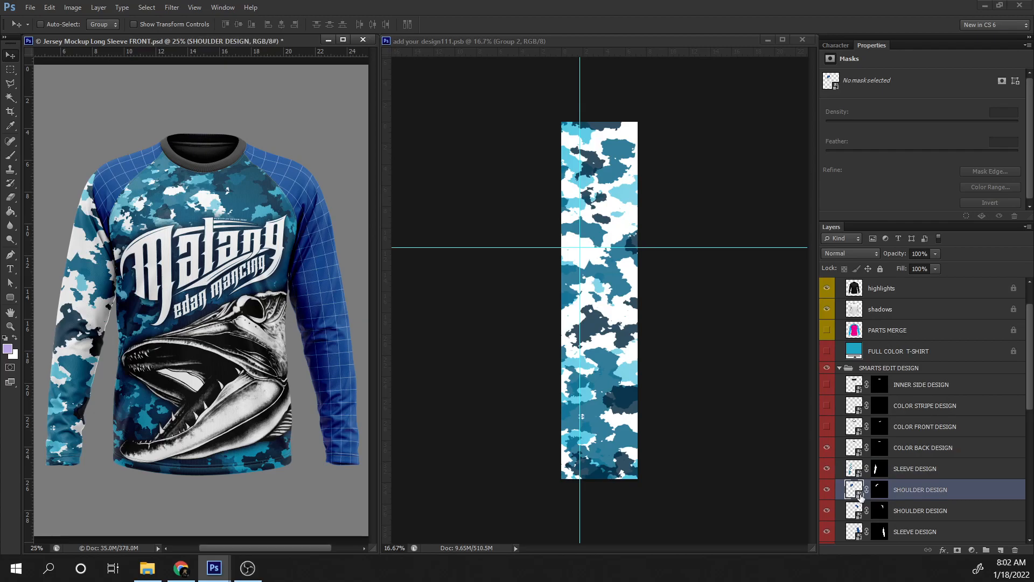
{"action": "double_click", "coordinate": [861, 496]}
Step: Duplicate the shoulder's ADD YOUR DESIGN layer, apply a white Color Overlay to the copy and save
{"action": "key", "text": "ctrl+j"}
{"action": "right_click", "coordinate": [877, 289]}
{"action": "left_click", "coordinate": [916, 166]}
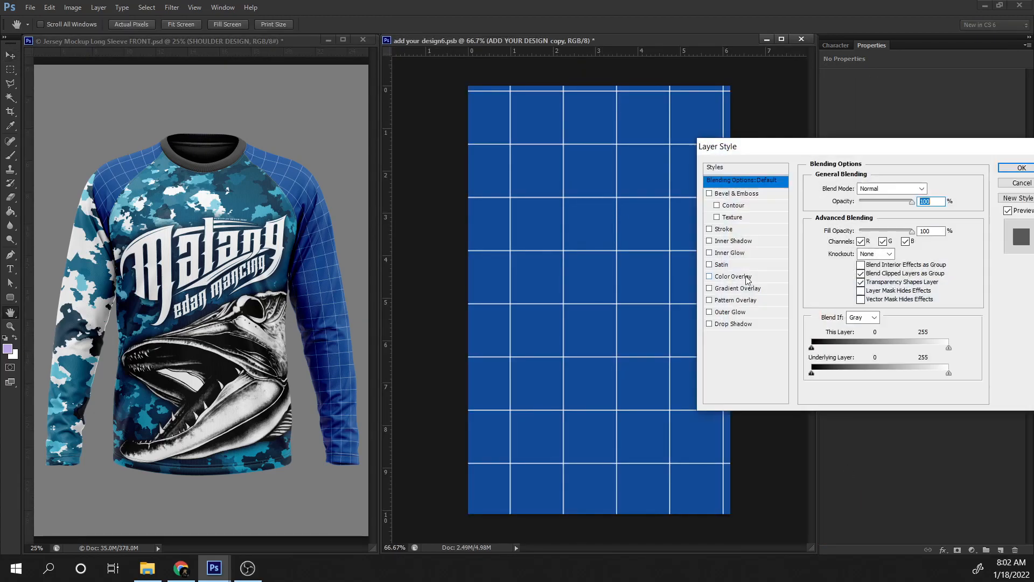
{"action": "left_click", "coordinate": [738, 274]}
{"action": "left_click", "coordinate": [1016, 168]}
{"action": "double_click", "coordinate": [864, 288]}
{"action": "left_click", "coordinate": [738, 338]}
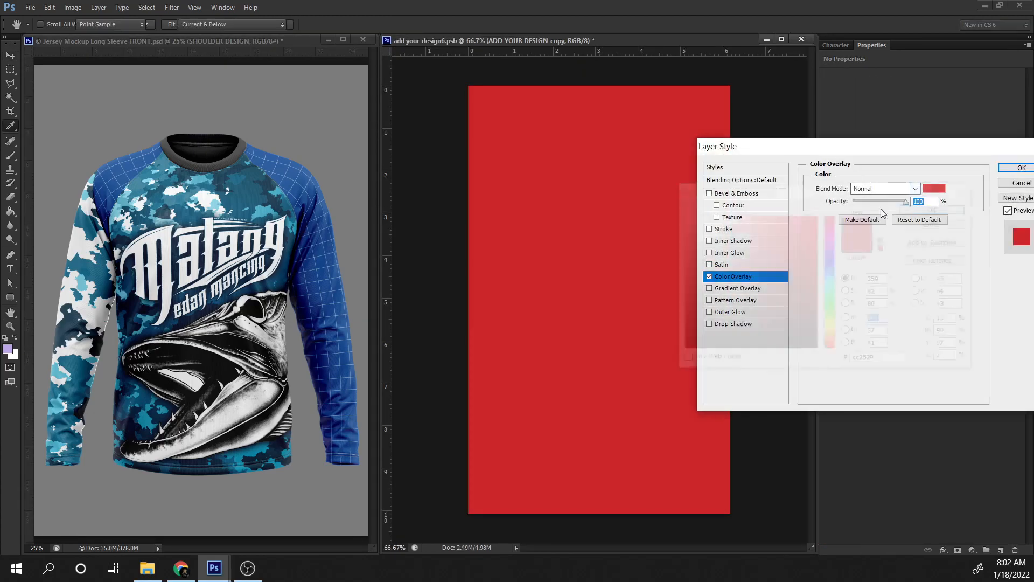
{"action": "left_click", "coordinate": [1016, 167]}
{"action": "key", "text": "ctrl+w"}
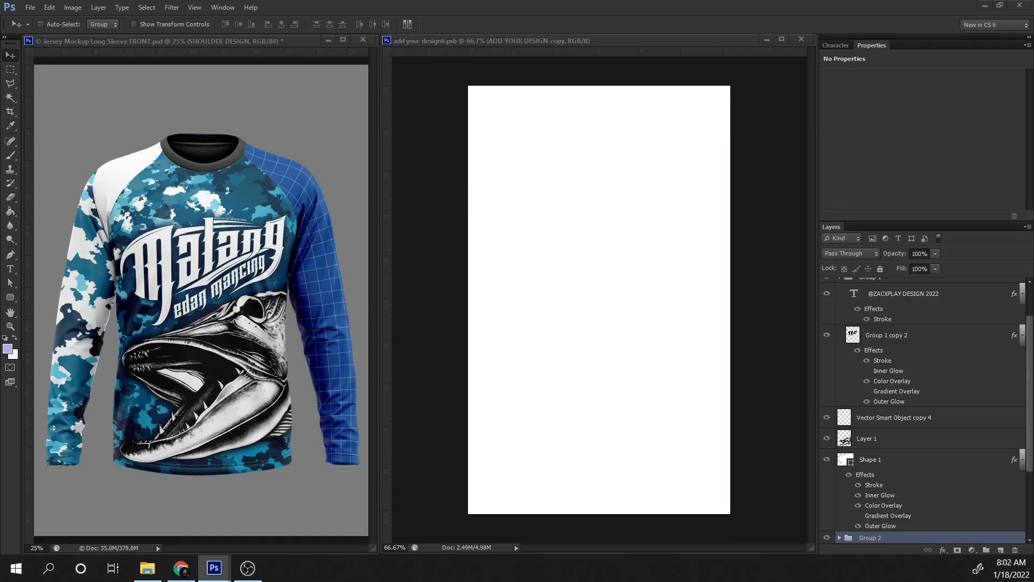
Step: Copy the camouflage Group 2 from the source design onto the white shoulder design and save
{"action": "left_click_drag", "start_coordinate": [887, 423], "coordinate": [619, 263]}
{"action": "key", "text": "ctrl+s"}
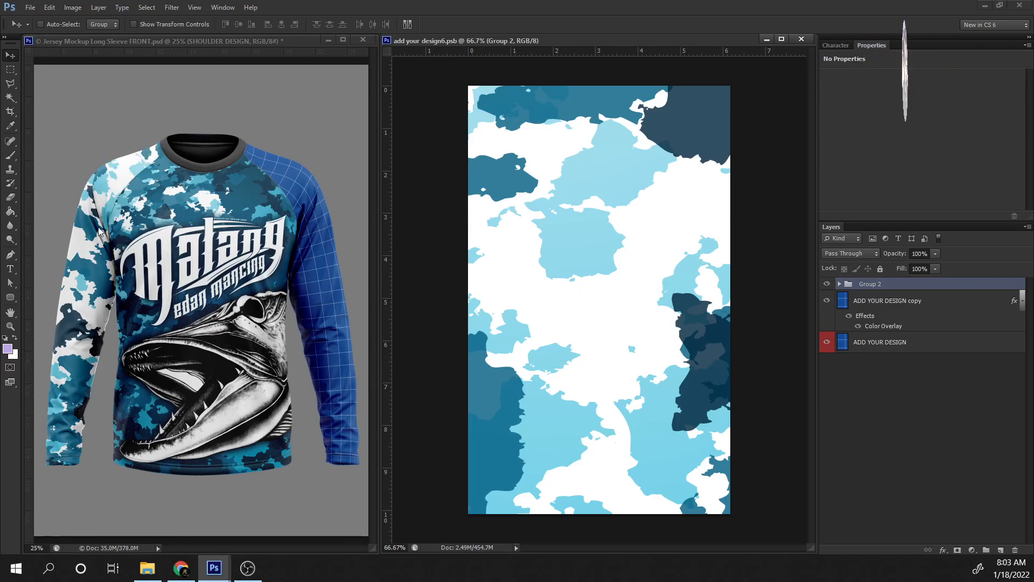
Step: Open the SLEEVE DESIGN smart object for the sleeve still showing the blue grid
{"action": "left_click", "coordinate": [334, 253]}
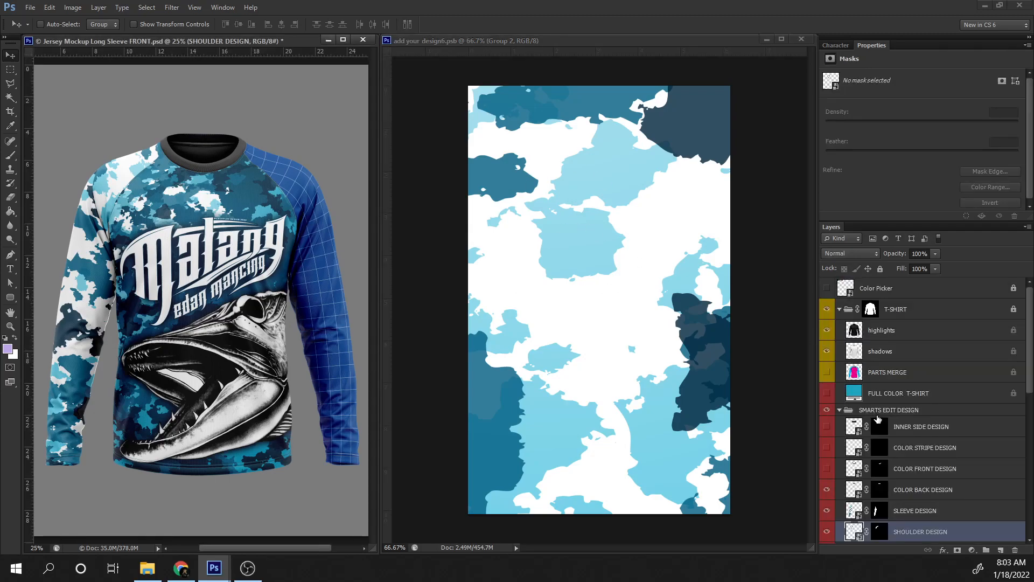
{"action": "scroll", "coordinate": [875, 407], "scroll_direction": "down", "scroll_amount": 2}
{"action": "double_click", "coordinate": [858, 495]}
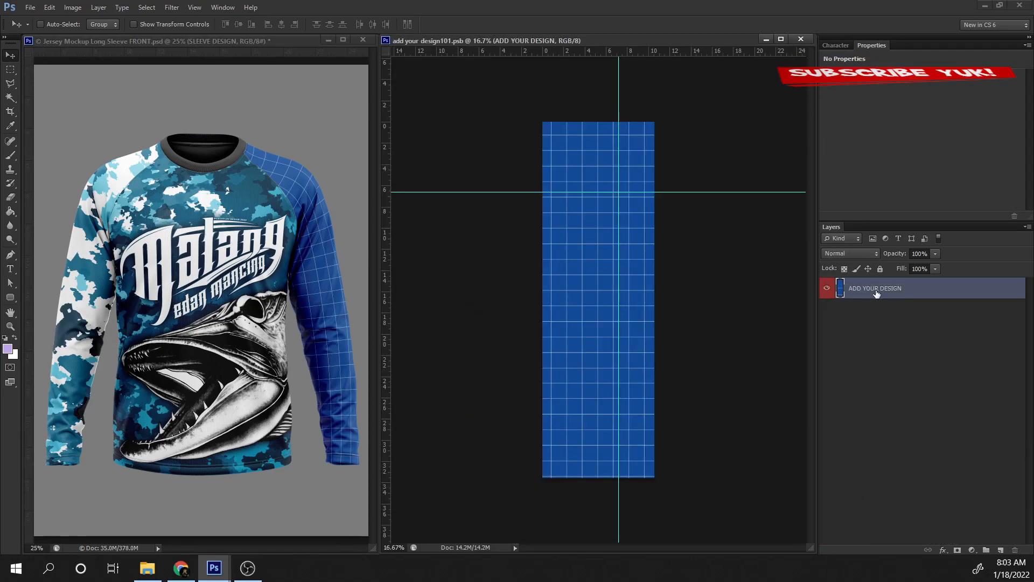
Step: Duplicate the sleeve's ADD YOUR DESIGN layer and paste the source design's blue Gradient Overlay style onto the copy
{"action": "key", "text": "ctrl+Tab"}
{"action": "left_click", "coordinate": [892, 448]}
{"action": "left_click", "coordinate": [883, 471]}
{"action": "right_click", "coordinate": [871, 493]}
{"action": "left_click", "coordinate": [917, 279]}
{"action": "key", "text": "ctrl+Tab"}
{"action": "key", "text": "ctrl+j"}
{"action": "right_click", "coordinate": [874, 288]}
{"action": "left_click", "coordinate": [924, 355]}
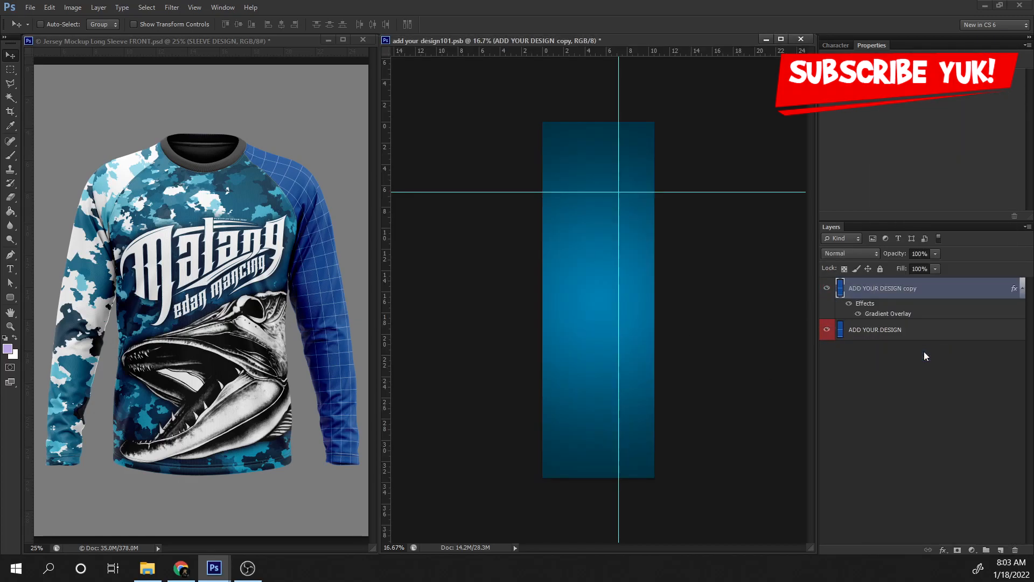
Step: Copy the camouflage Group 2 from the source design onto the gradient-filled sleeve design and save
{"action": "key", "text": "ctrl+Tab"}
{"action": "left_click_drag", "start_coordinate": [883, 453], "coordinate": [630, 302]}
{"action": "key", "text": "ctrl+s"}
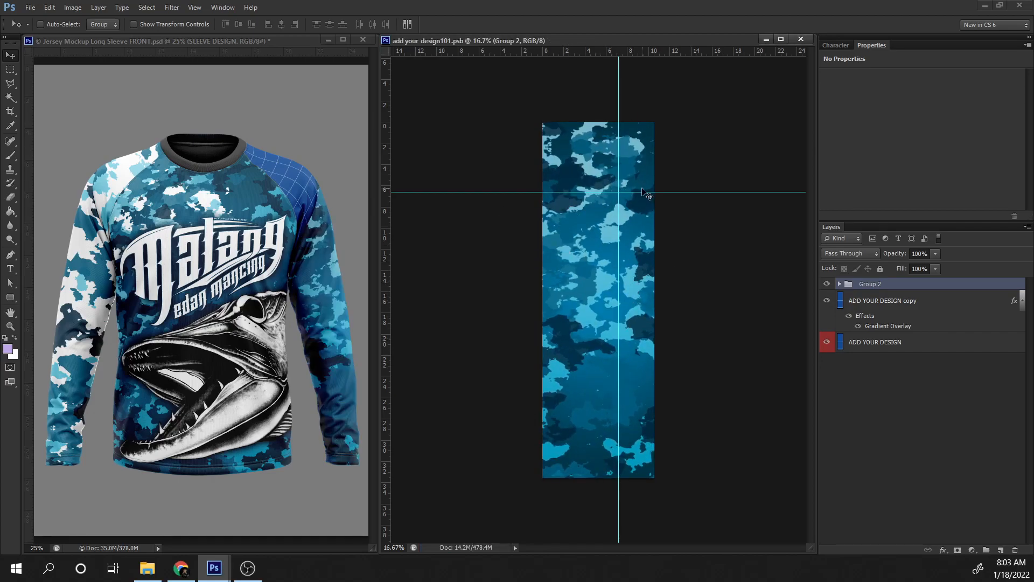
Step: Open the remaining blue-grid SHOULDER DESIGN smart object, duplicate ADD YOUR DESIGN and paste the gradient layer style onto the copy
{"action": "left_click", "coordinate": [234, 237]}
{"action": "left_click", "coordinate": [862, 489]}
{"action": "double_click", "coordinate": [859, 488]}
{"action": "right_click", "coordinate": [868, 290]}
{"action": "left_click", "coordinate": [905, 312]}
Step: Replace the shoulder copy's Gradient Overlay with a Color Overlay of hex color 003346
{"action": "right_click", "coordinate": [865, 290]}
{"action": "left_click", "coordinate": [889, 162]}
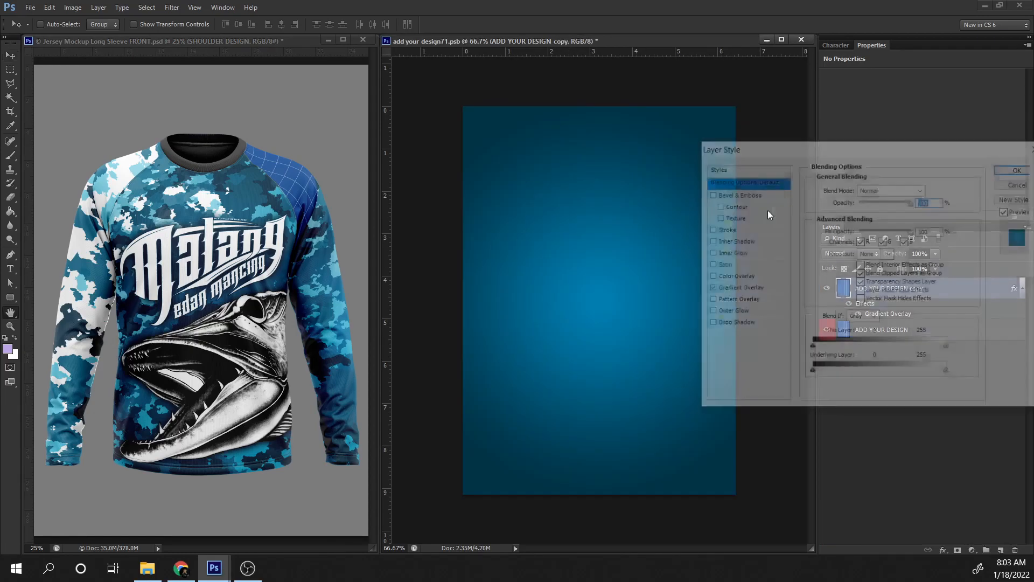
{"action": "left_click", "coordinate": [737, 288]}
{"action": "left_click", "coordinate": [832, 218]}
{"action": "left_click", "coordinate": [785, 280]}
{"action": "left_click", "coordinate": [838, 323]}
{"action": "left_click", "coordinate": [938, 222]}
{"action": "left_click", "coordinate": [838, 323]}
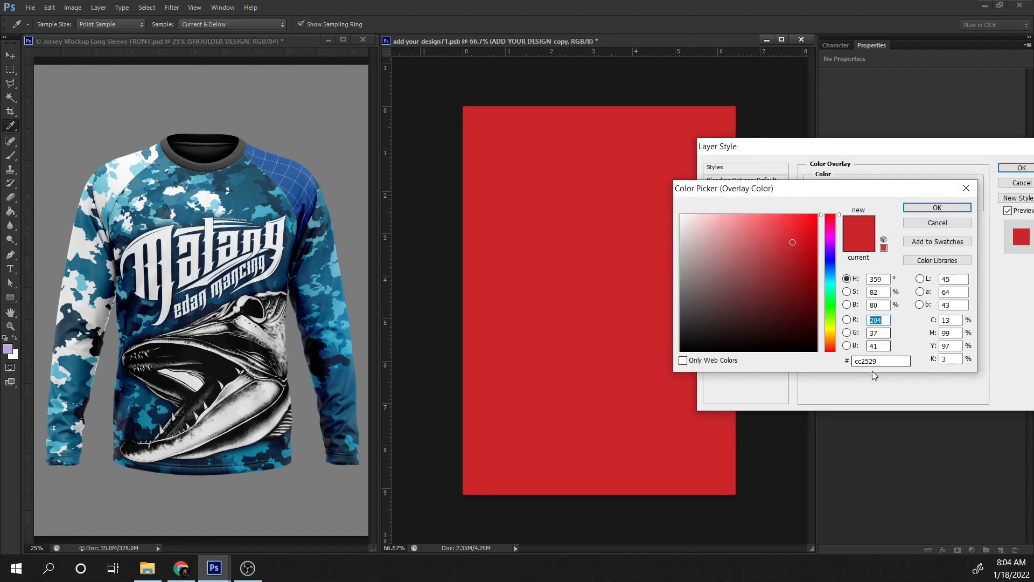
{"action": "left_click", "coordinate": [880, 360]}
{"action": "type", "text": "003346"}
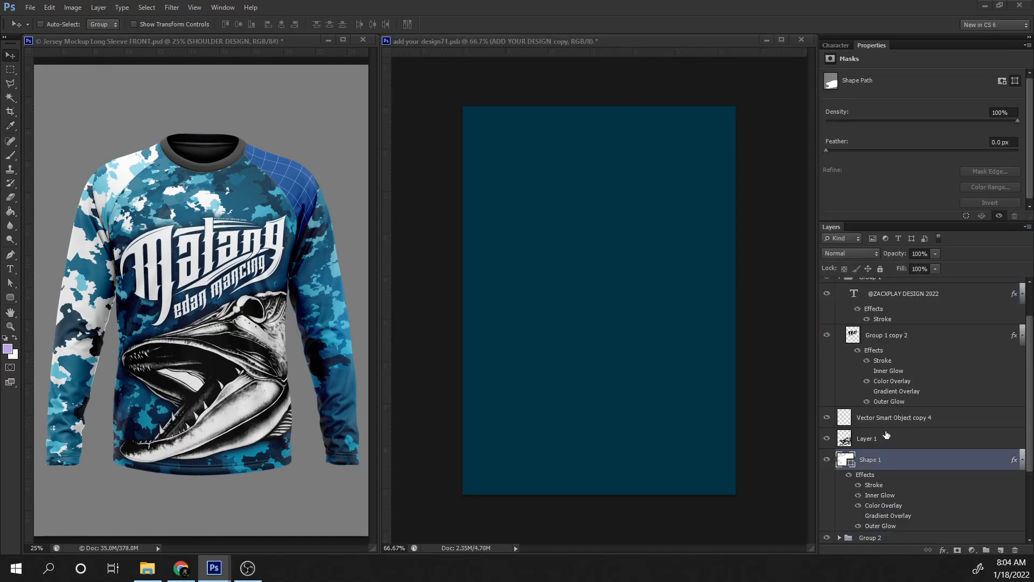
Step: Copy the camouflage Group 2 onto the dark blue shoulder design, save it and return to the mockup
{"action": "key", "text": "ctrl+s"}
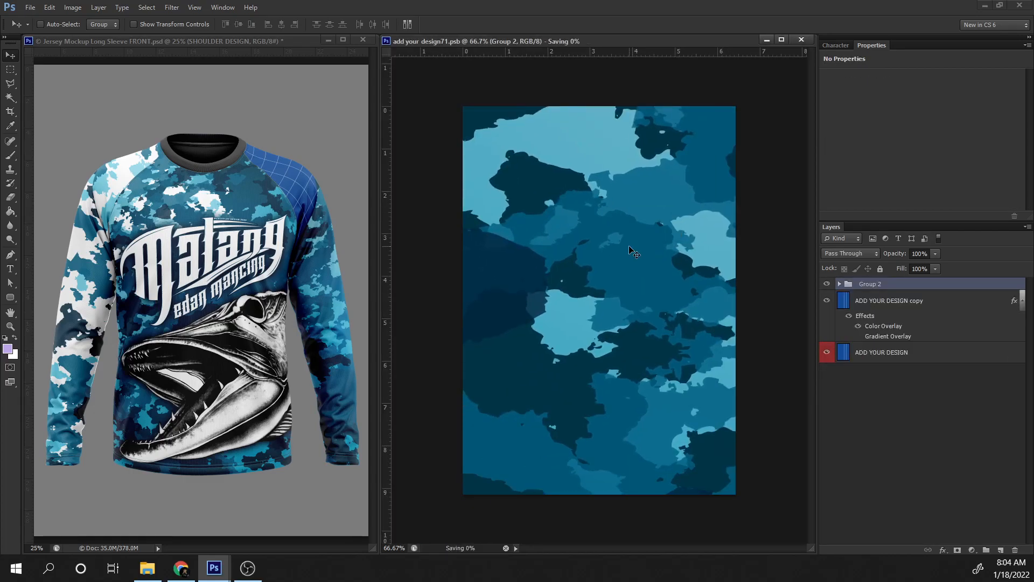
{"action": "left_click", "coordinate": [312, 233]}
Step: Examine the camouflage on the mockup's sleeve and shoulder and the fabric detail around the front lettering
{"action": "scroll", "coordinate": [120, 238], "scroll_direction": "up", "scroll_amount": 2}
{"action": "left_click_drag", "start_coordinate": [120, 237], "coordinate": [223, 288]}
{"action": "scroll", "coordinate": [223, 288], "scroll_direction": "right", "scroll_amount": 15}
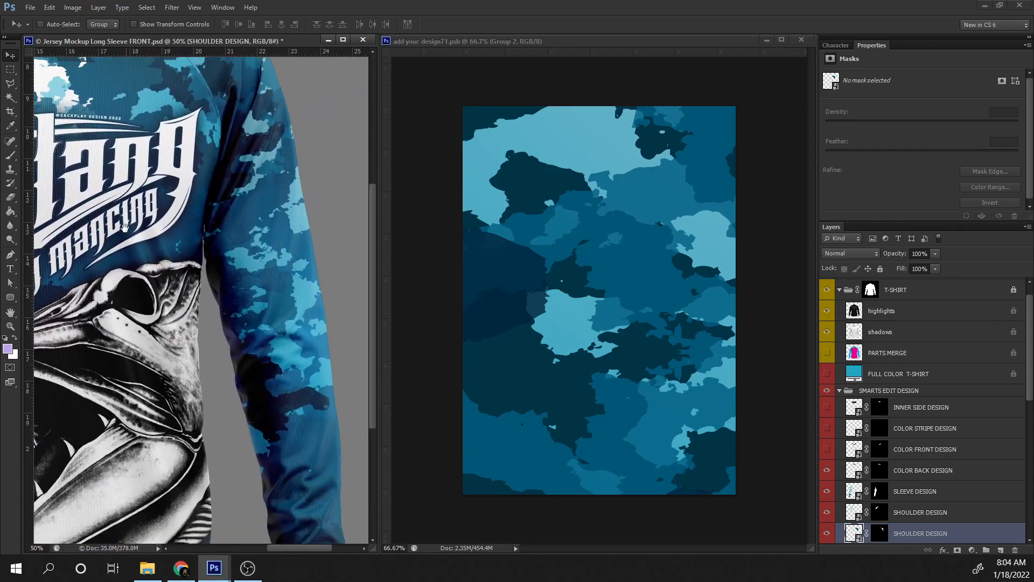
{"action": "scroll", "coordinate": [185, 275], "scroll_direction": "up", "scroll_amount": 1}
{"action": "scroll", "coordinate": [224, 287], "scroll_direction": "down", "scroll_amount": 2}
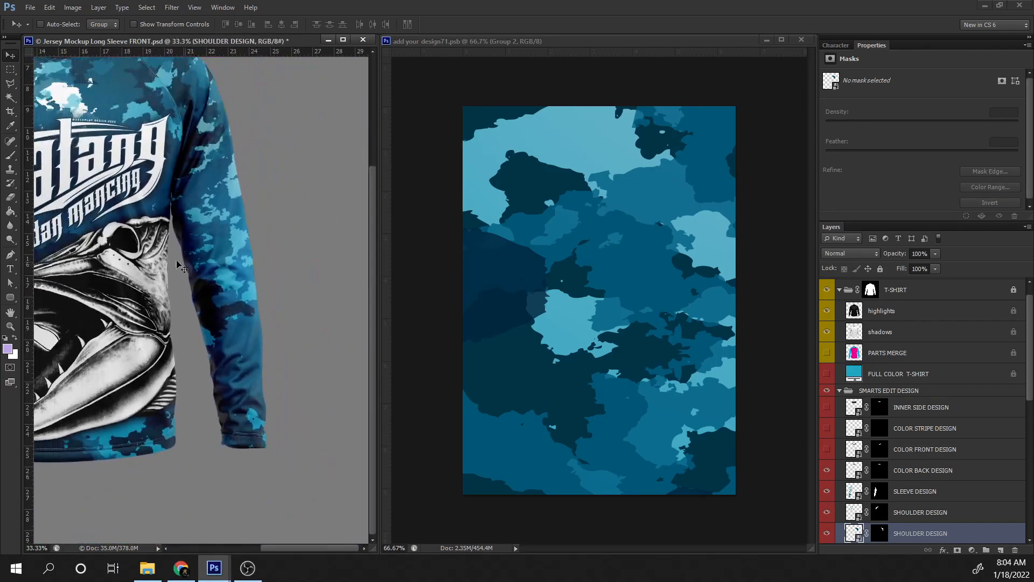
{"action": "scroll", "coordinate": [224, 287], "scroll_direction": "down", "scroll_amount": 1}
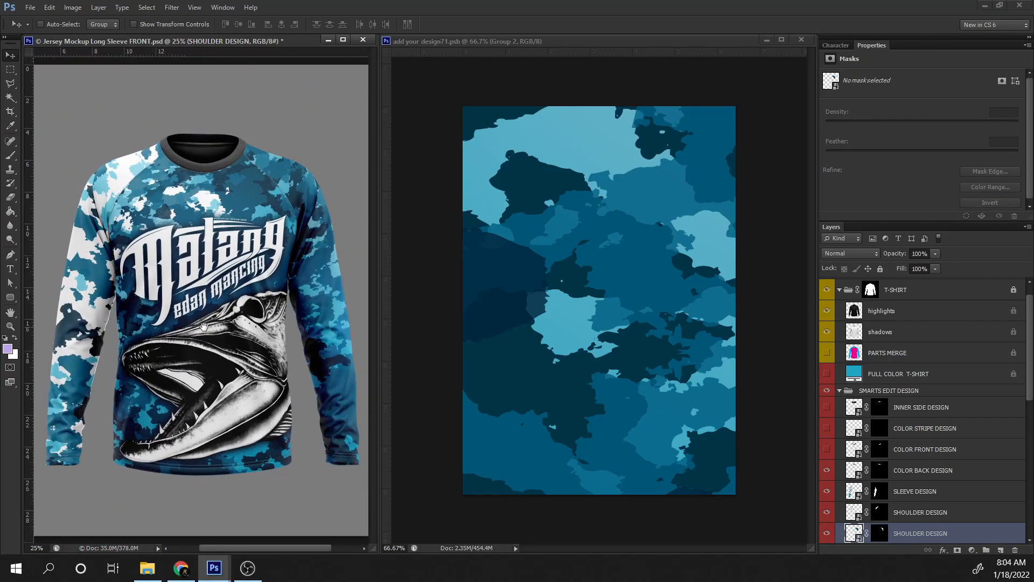
{"action": "scroll", "coordinate": [203, 327], "scroll_direction": "up", "scroll_amount": 2}
{"action": "scroll", "coordinate": [274, 299], "scroll_direction": "left", "scroll_amount": 5}
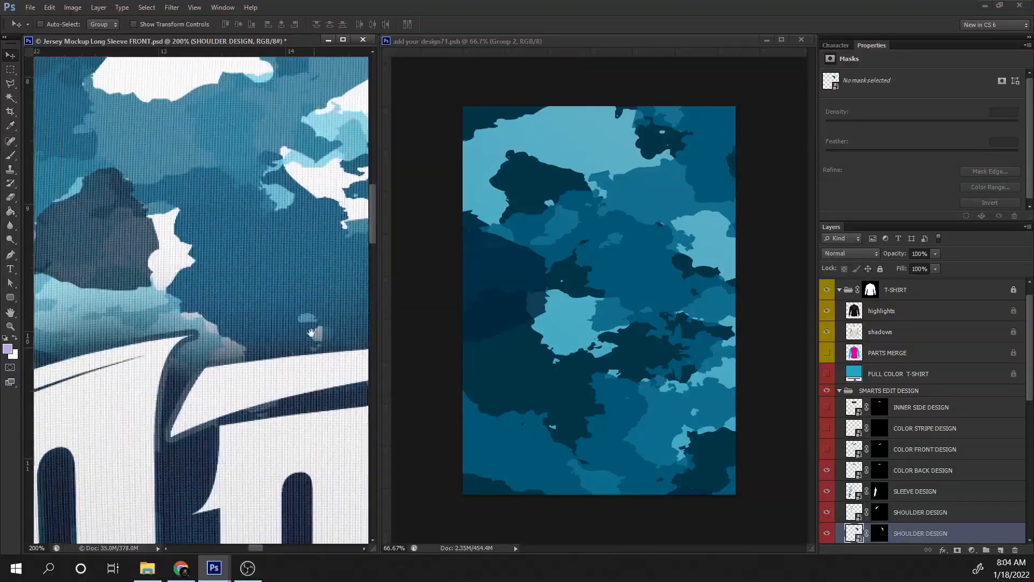
{"action": "key", "text": "ctrl+minus"}
{"action": "left_click_drag", "start_coordinate": [246, 287], "coordinate": [271, 292]}
{"action": "key", "text": "ctrl+minus"}
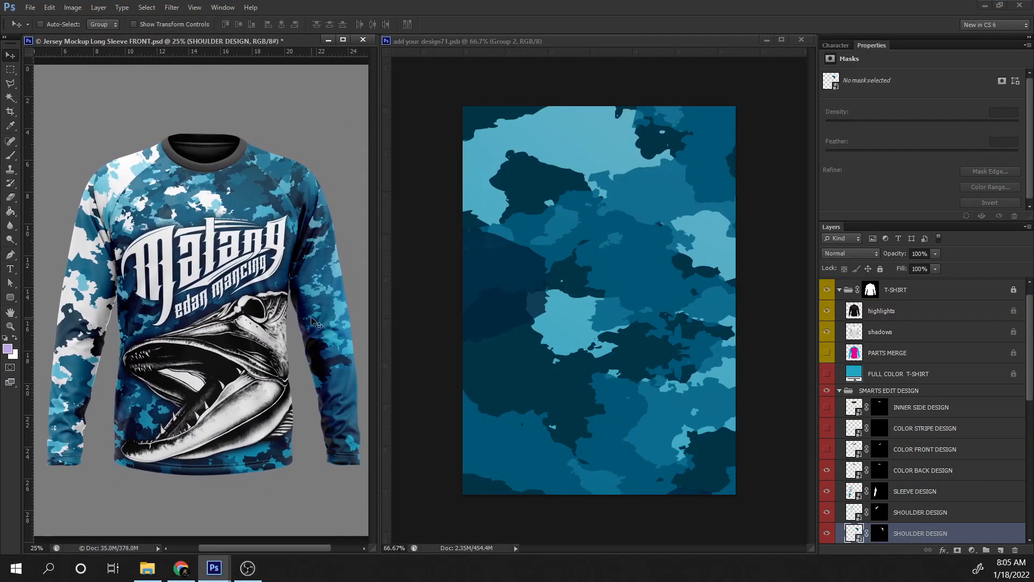
Step: Open the sleeve design file KANAN.psd from the file explorer
{"action": "left_click", "coordinate": [979, 401]}
{"action": "left_click", "coordinate": [147, 568]}
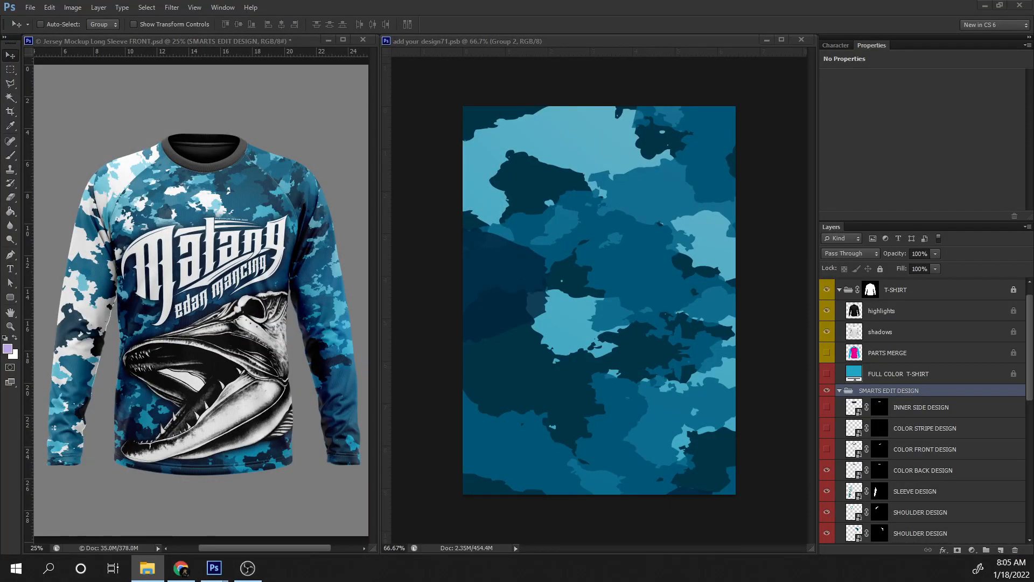
{"action": "left_click", "coordinate": [419, 295]}
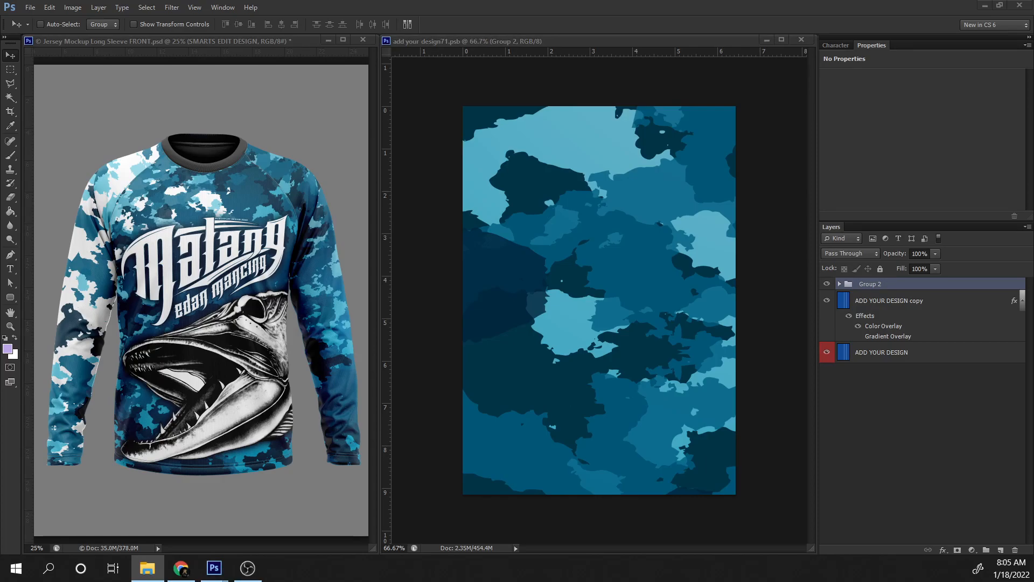
{"action": "left_click", "coordinate": [487, 207]}
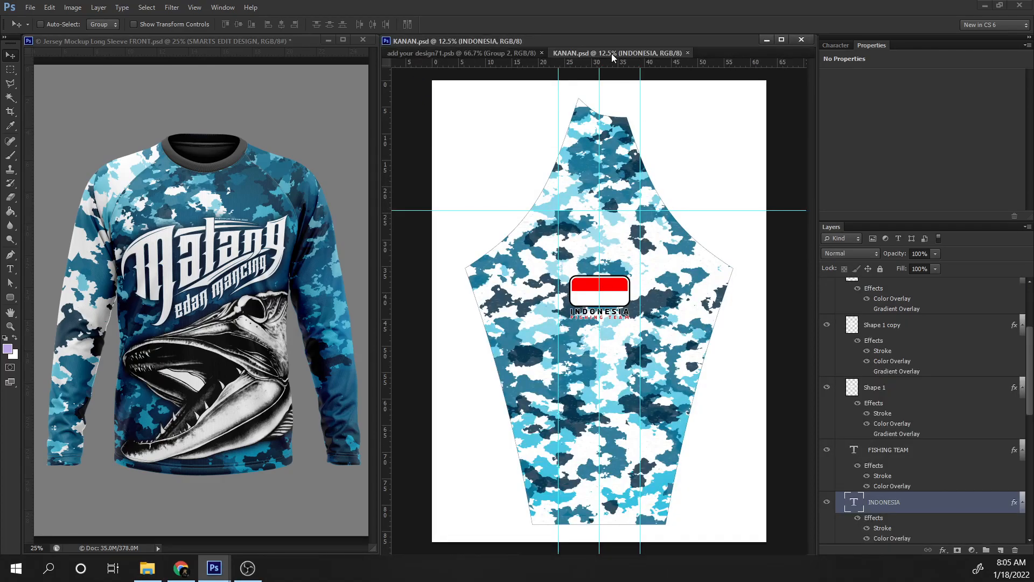
{"action": "key", "text": "ctrl+w"}
Step: Open the SLEEVE DESIGN smart object for the sleeve with the white camouflage
{"action": "scroll", "coordinate": [933, 408], "scroll_direction": "up", "scroll_amount": 3}
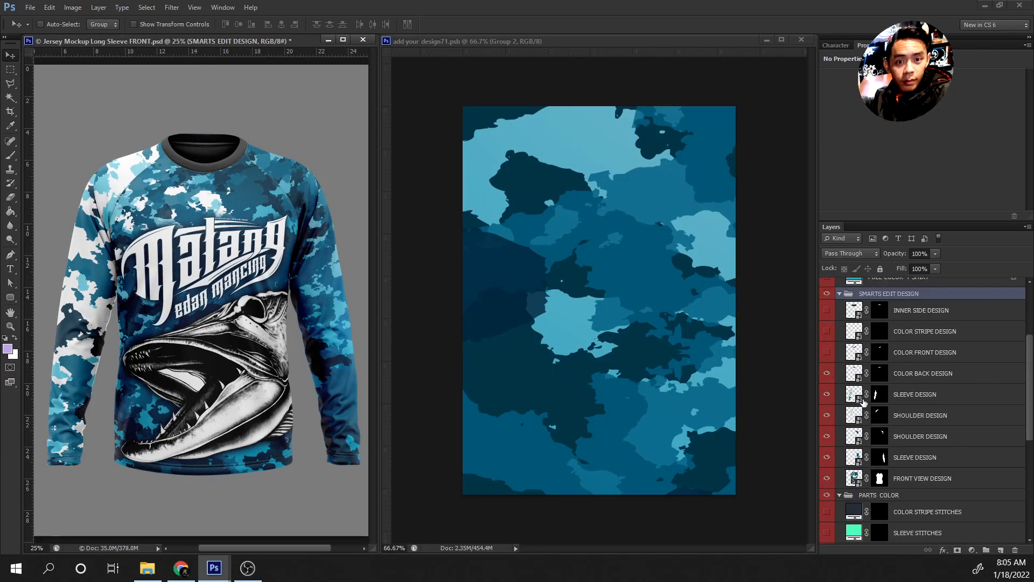
{"action": "double_click", "coordinate": [854, 397]}
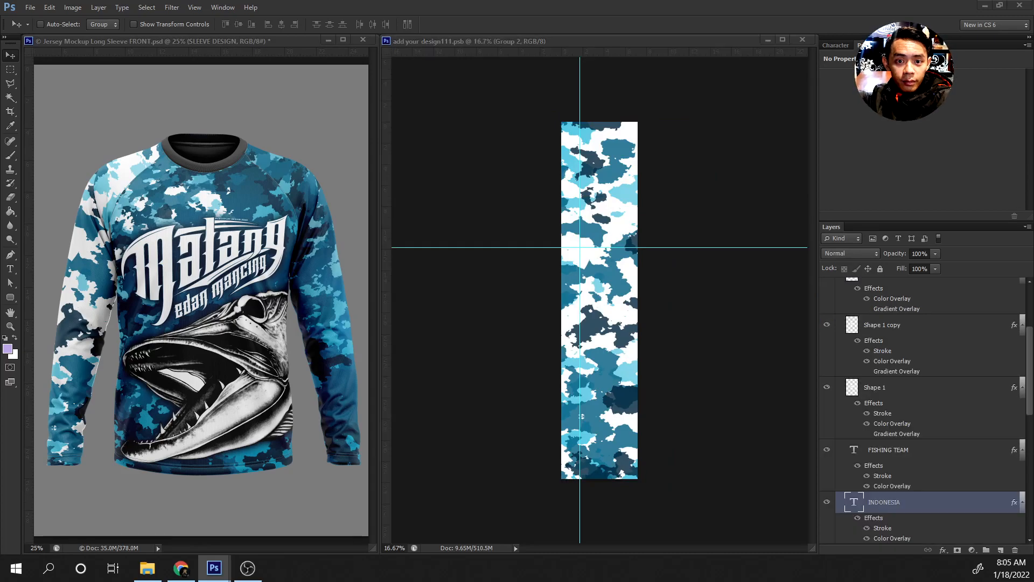
Step: Try to place the Indonesia flag logo group from KANAN.psd on the white camouflage sleeve and scale it down
{"action": "left_click", "coordinate": [887, 332], "text": "shift"}
{"action": "scroll", "coordinate": [894, 350], "scroll_direction": "up", "scroll_amount": 2}
{"action": "left_click_drag", "start_coordinate": [877, 343], "coordinate": [613, 270]}
{"action": "key", "text": "ctrl+t"}
{"action": "left_click_drag", "start_coordinate": [649, 239], "coordinate": [612, 261]}
{"action": "key", "text": "Return"}
{"action": "key", "text": "ctrl+e"}
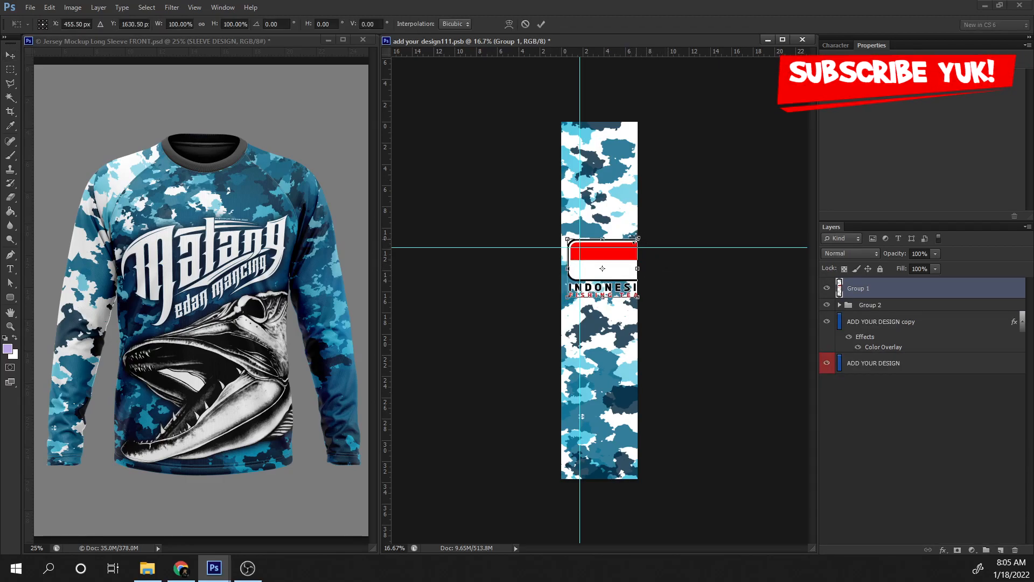
{"action": "key", "text": "Delete"}
Step: Duplicate the Indonesia flag logo group in KANAN.psd and merge the copy into a single layer
{"action": "key", "text": "ctrl+Tab"}
{"action": "right_click", "coordinate": [891, 373]}
{"action": "left_click", "coordinate": [922, 92]}
{"action": "left_click", "coordinate": [998, 226]}
{"action": "key", "text": "ctrl+e"}
Step: Copy the merged Indonesia flag logo onto the sleeve, scale it down beside the guide intersection and save
{"action": "left_click_drag", "start_coordinate": [877, 384], "coordinate": [595, 247]}
{"action": "key", "text": "ctrl+t"}
{"action": "left_click_drag", "start_coordinate": [662, 238], "coordinate": [596, 241]}
{"action": "key", "text": "Return"}
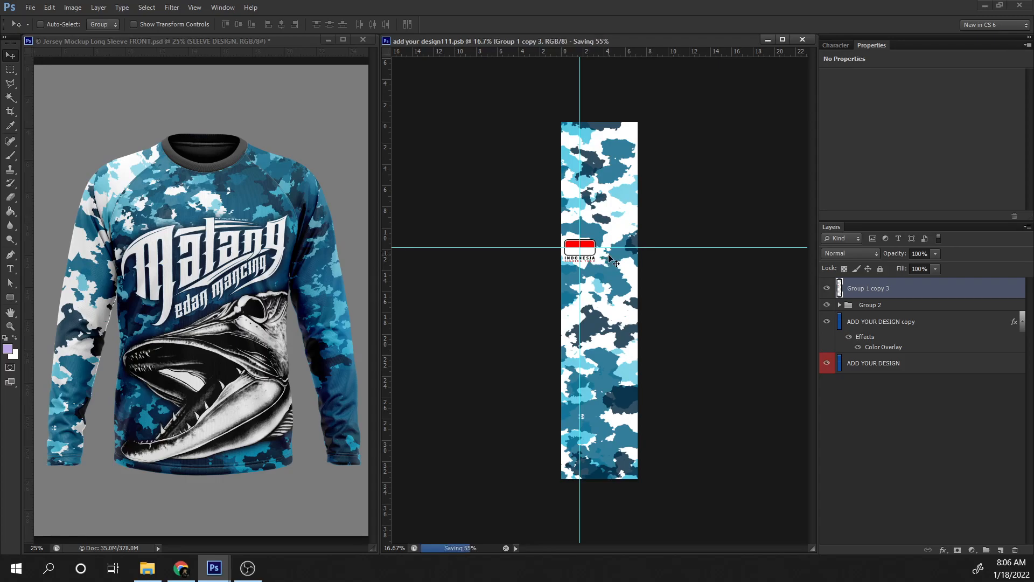
Step: Return to the mockup and open the SLEEVE DESIGN smart object for the solid blue camouflage sleeve
{"action": "left_click", "coordinate": [313, 41]}
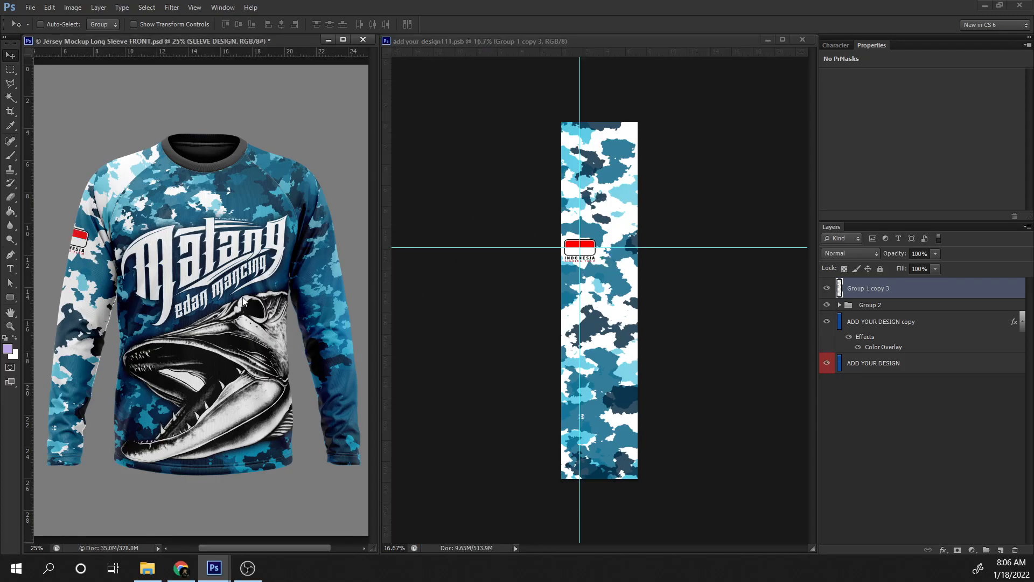
{"action": "scroll", "coordinate": [880, 488], "scroll_direction": "down", "scroll_amount": 3}
{"action": "double_click", "coordinate": [859, 449]}
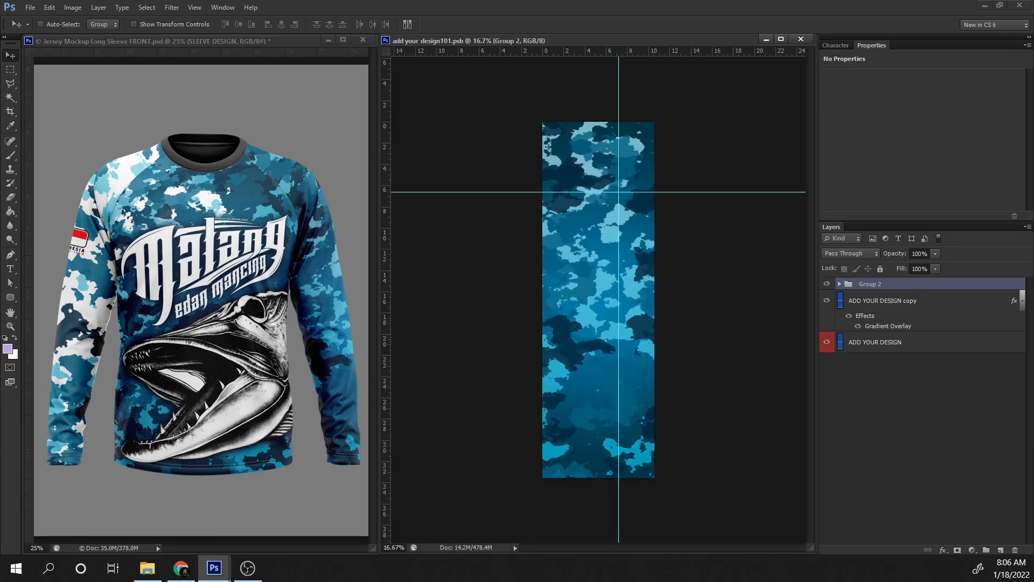
{"action": "key", "text": "ctrl+Tab"}
{"action": "scroll", "coordinate": [909, 333], "scroll_direction": "up", "scroll_amount": 2}
{"action": "left_click_drag", "start_coordinate": [850, 326], "coordinate": [646, 305]}
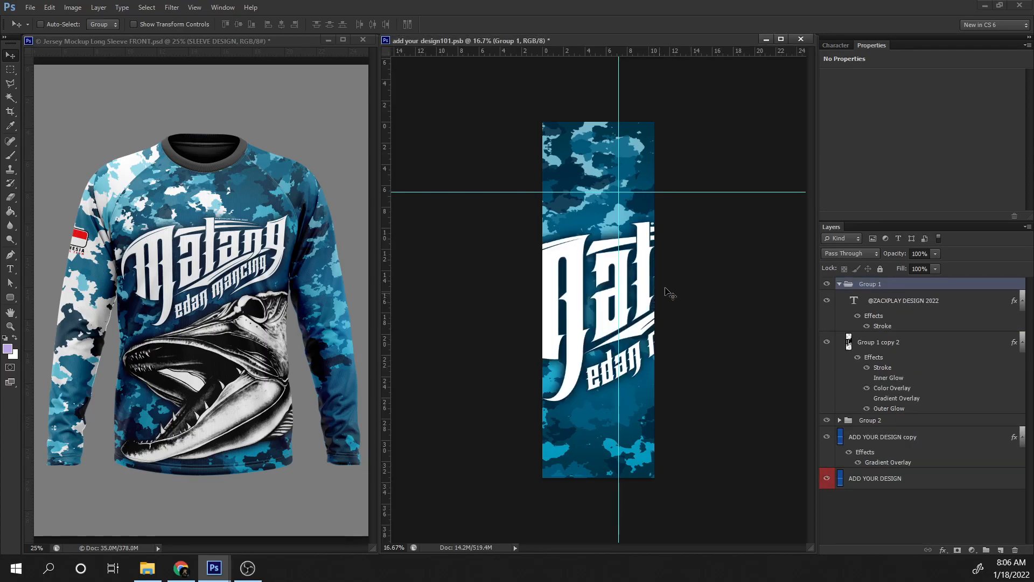
{"action": "key", "text": "ctrl+t"}
{"action": "key", "text": "Escape"}
{"action": "key", "text": "ctrl+z"}
Step: Duplicate the Group 1 Malang lettering in the source design and merge the copy into a single layer
{"action": "key", "text": "ctrl+Tab"}
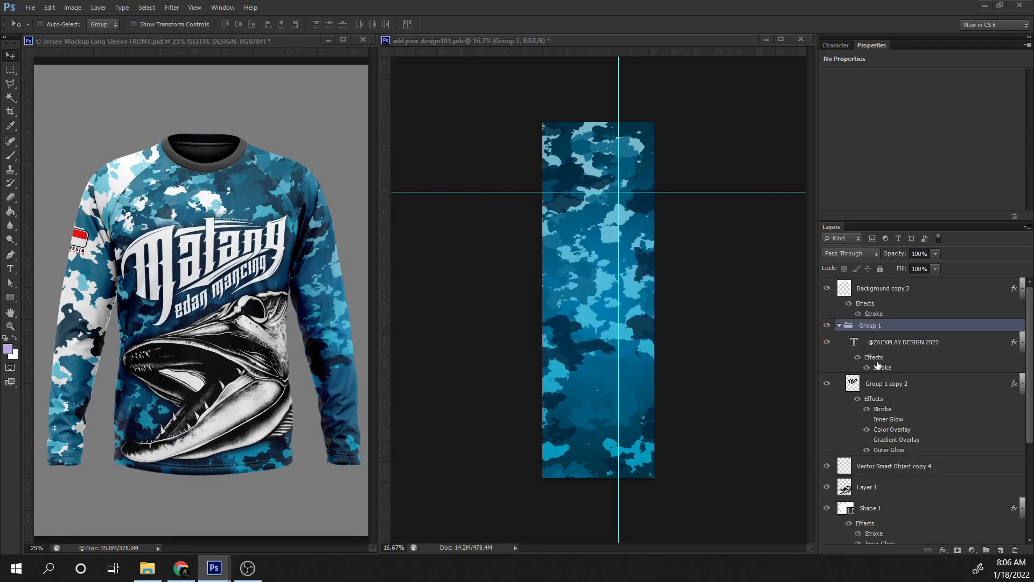
{"action": "right_click", "coordinate": [873, 326]}
{"action": "left_click", "coordinate": [922, 48]}
{"action": "key", "text": "Return"}
{"action": "key", "text": "ctrl+e"}
Step: Copy the merged Malang lettering onto the blue sleeve, rotate it to run down the sleeve, scale it to fit, position it and save
{"action": "left_click_drag", "start_coordinate": [867, 327], "coordinate": [635, 295]}
{"action": "key", "text": "ctrl+t"}
{"action": "key", "text": "ctrl+minus"}
{"action": "left_click_drag", "start_coordinate": [757, 204], "coordinate": [660, 350]}
{"action": "left_click_drag", "start_coordinate": [708, 172], "coordinate": [619, 305]}
{"action": "left_click_drag", "start_coordinate": [593, 332], "coordinate": [642, 289]}
{"action": "left_click_drag", "start_coordinate": [621, 332], "coordinate": [619, 329]}
{"action": "key", "text": "Return"}
{"action": "key", "text": "ctrl+s"}
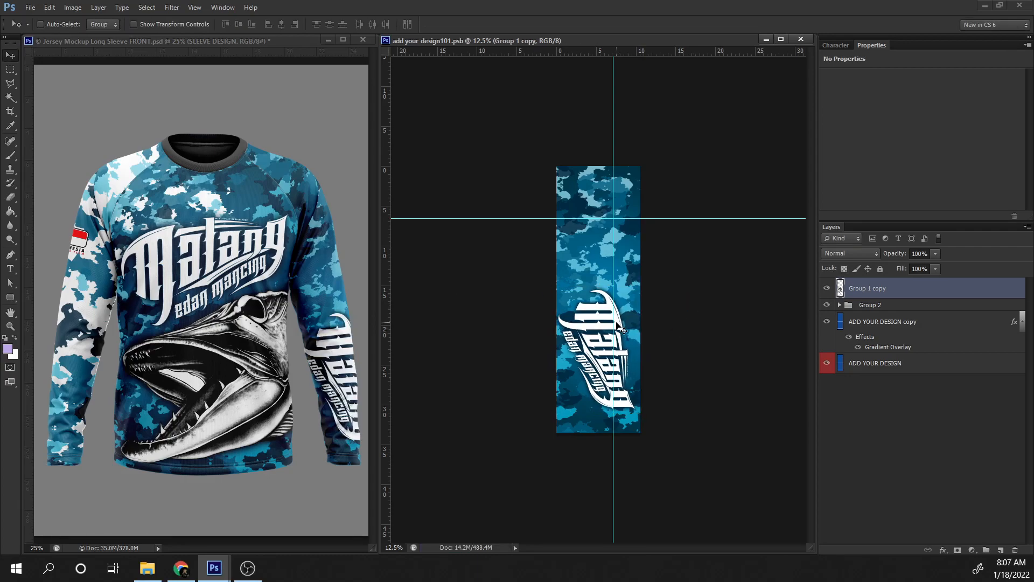
{"action": "left_click_drag", "start_coordinate": [594, 330], "coordinate": [563, 339]}
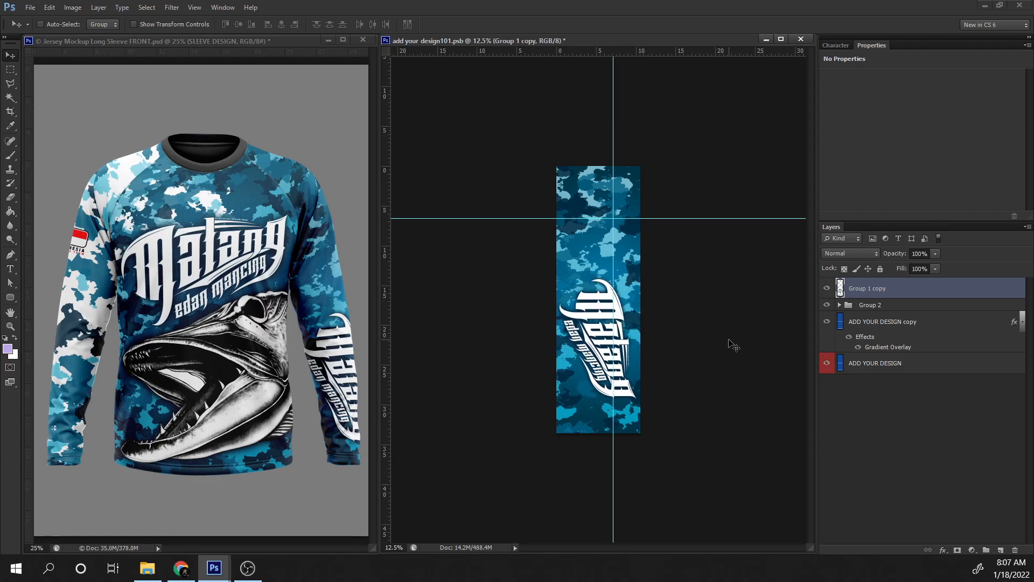
Step: Examine the whole jersey mockup in an enlarged window, checking the front artwork, lettering, flag logo and sleeves up close
{"action": "left_click_drag", "start_coordinate": [295, 262], "coordinate": [302, 261]}
{"action": "key", "text": "f"}
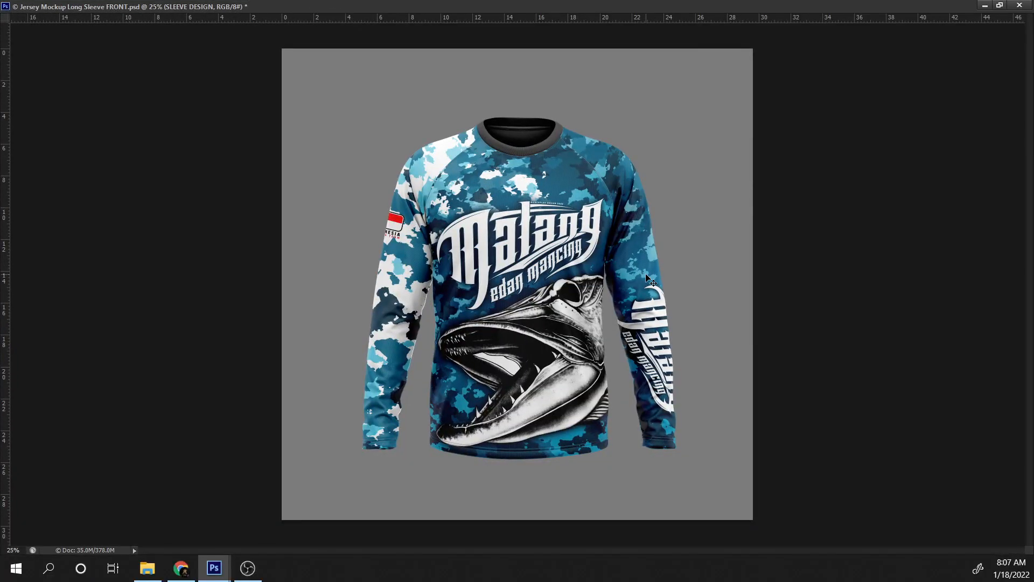
{"action": "key", "text": "ctrl+plus"}
{"action": "key", "text": "ctrl+plus"}
{"action": "key", "text": "ctrl+plus"}
{"action": "key", "text": "ctrl+plus"}
{"action": "left_click_drag", "start_coordinate": [463, 108], "coordinate": [695, 485]}
{"action": "left_click_drag", "start_coordinate": [916, 474], "coordinate": [552, 391]}
{"action": "key", "text": "ctrl+plus"}
{"action": "left_click_drag", "start_coordinate": [474, 86], "coordinate": [517, 325]}
{"action": "left_click_drag", "start_coordinate": [306, 155], "coordinate": [607, 53]}
{"action": "left_click_drag", "start_coordinate": [916, 517], "coordinate": [598, 70]}
{"action": "left_click_drag", "start_coordinate": [598, 526], "coordinate": [774, 237]}
{"action": "left_click_drag", "start_coordinate": [270, 377], "coordinate": [916, 378]}
{"action": "left_click_drag", "start_coordinate": [134, 216], "coordinate": [538, 517]}
{"action": "left_click_drag", "start_coordinate": [458, 80], "coordinate": [620, 512]}
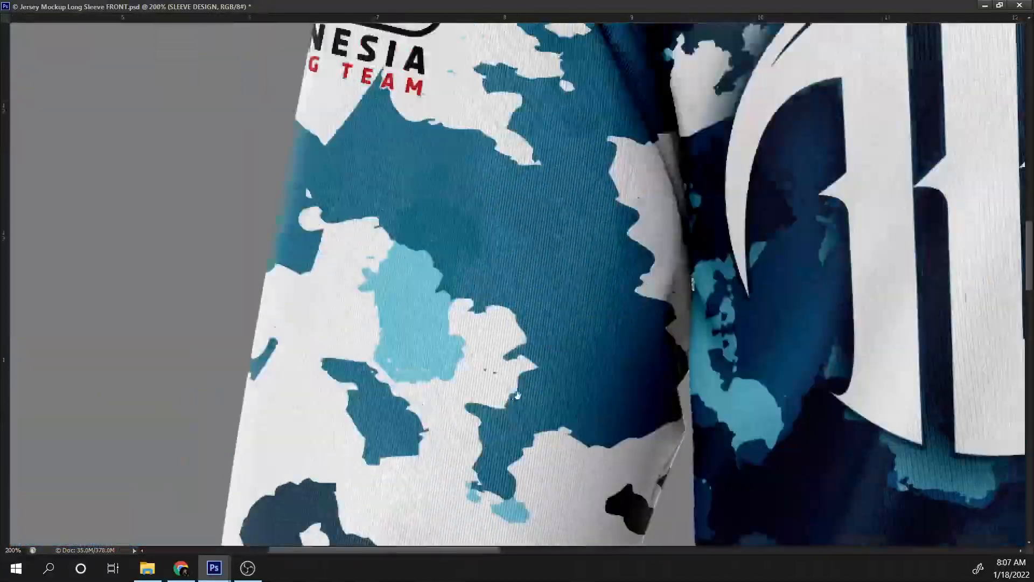
{"action": "left_click_drag", "start_coordinate": [808, 70], "coordinate": [334, 485]}
{"action": "left_click_drag", "start_coordinate": [916, 356], "coordinate": [448, 242]}
{"action": "key", "text": "ctrl+minus"}
{"action": "key", "text": "ctrl+minus"}
{"action": "key", "text": "ctrl+minus"}
{"action": "scroll", "coordinate": [556, 285], "scroll_direction": "down", "scroll_amount": 3}
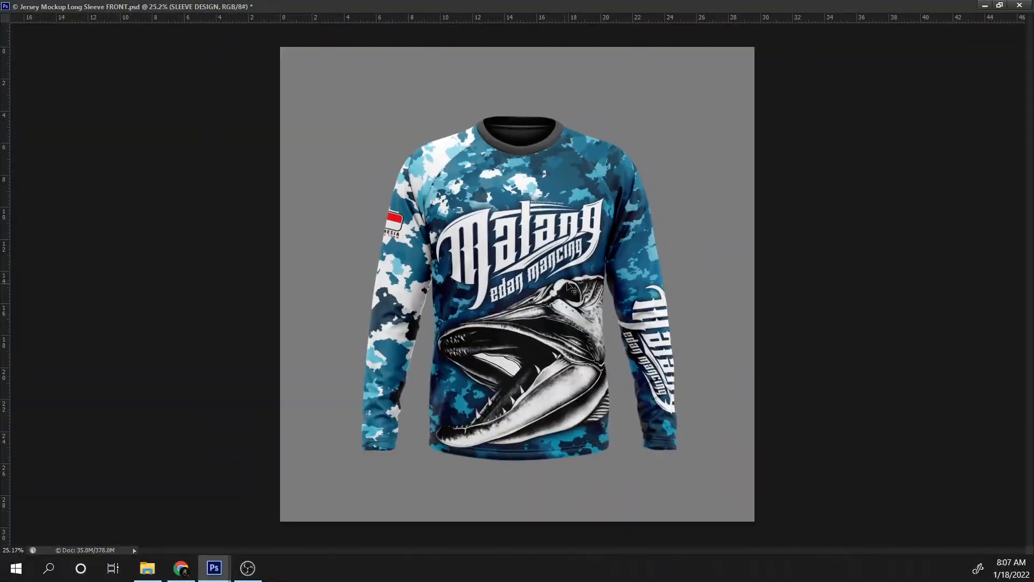
{"action": "left_click", "coordinate": [999, 5]}
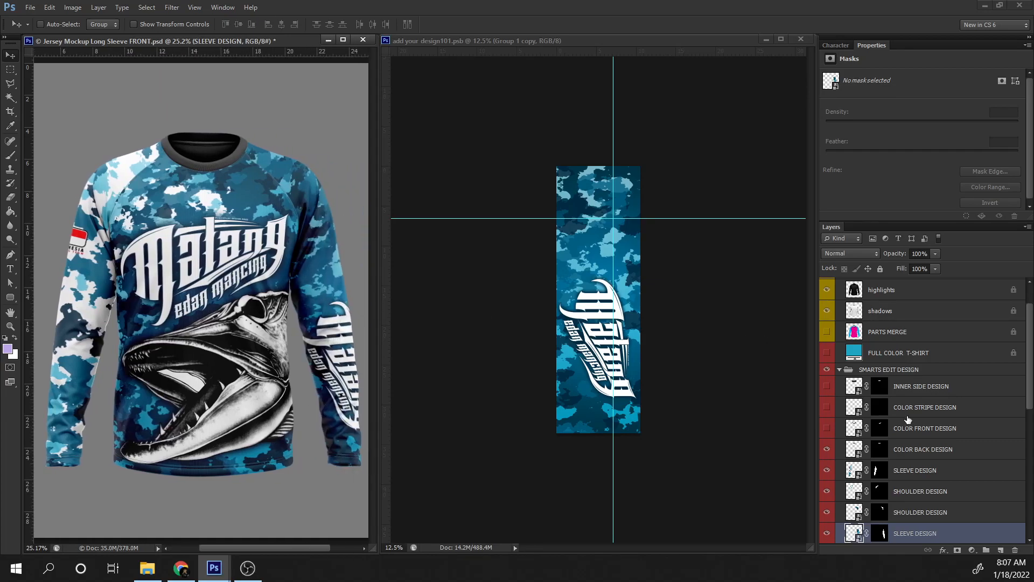
Step: Save the mockup and open its FRONT VIEW DESIGN smart object
{"action": "scroll", "coordinate": [885, 479], "scroll_direction": "down", "scroll_amount": 5}
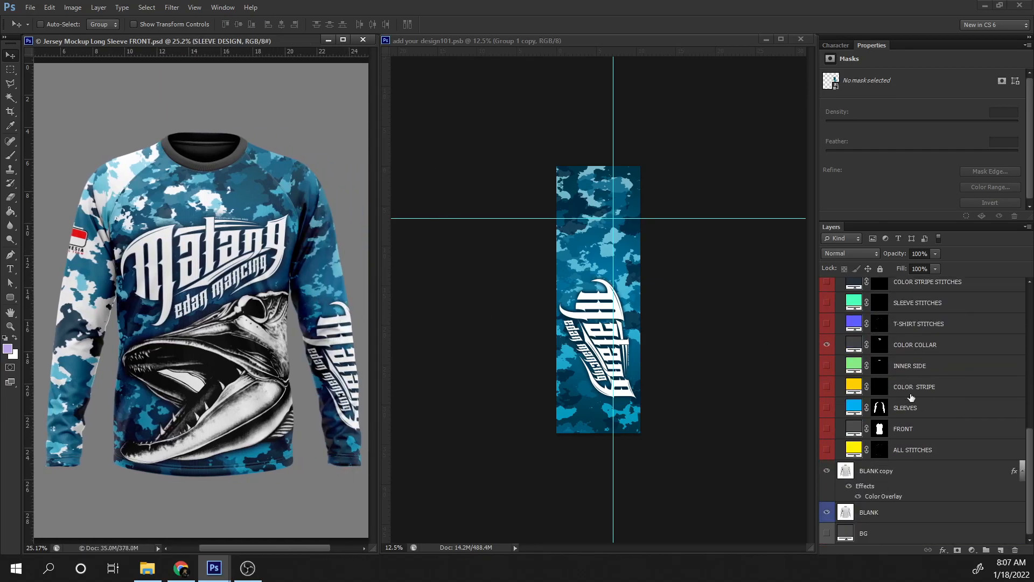
{"action": "left_click", "coordinate": [706, 344]}
{"action": "scroll", "coordinate": [917, 416], "scroll_direction": "down", "scroll_amount": 2}
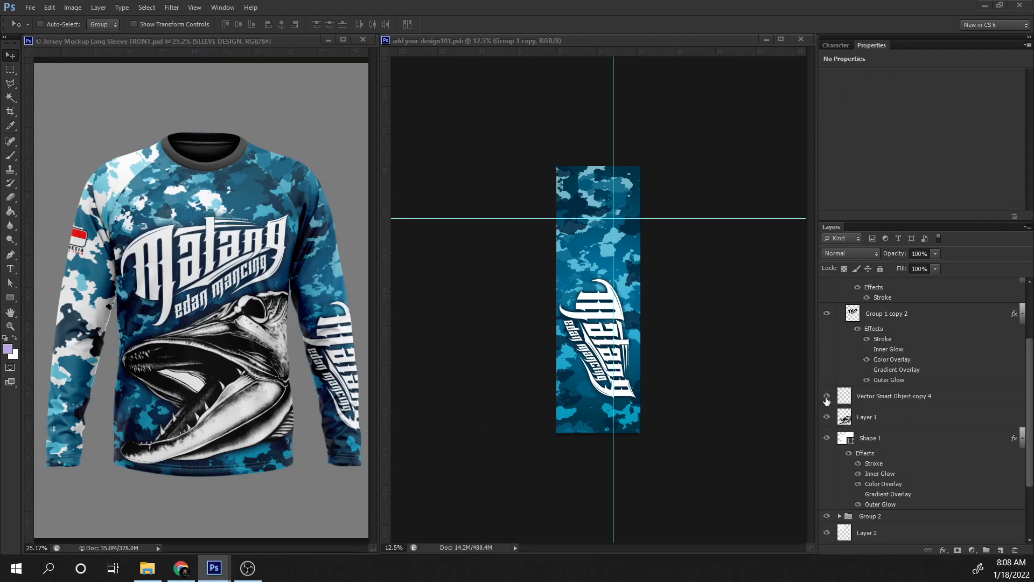
{"action": "double_click", "coordinate": [845, 396]}
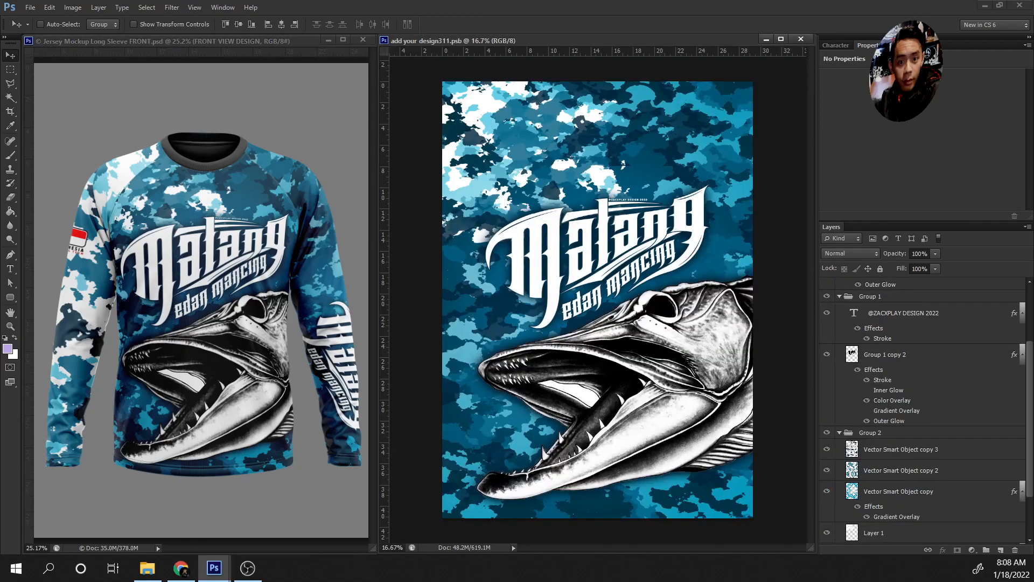
Step: Copy the Vector Smart Object copy 4 layer from the source design onto the front view design
{"action": "left_click_drag", "start_coordinate": [877, 399], "coordinate": [631, 341]}
{"action": "key", "text": "ctrl+t"}
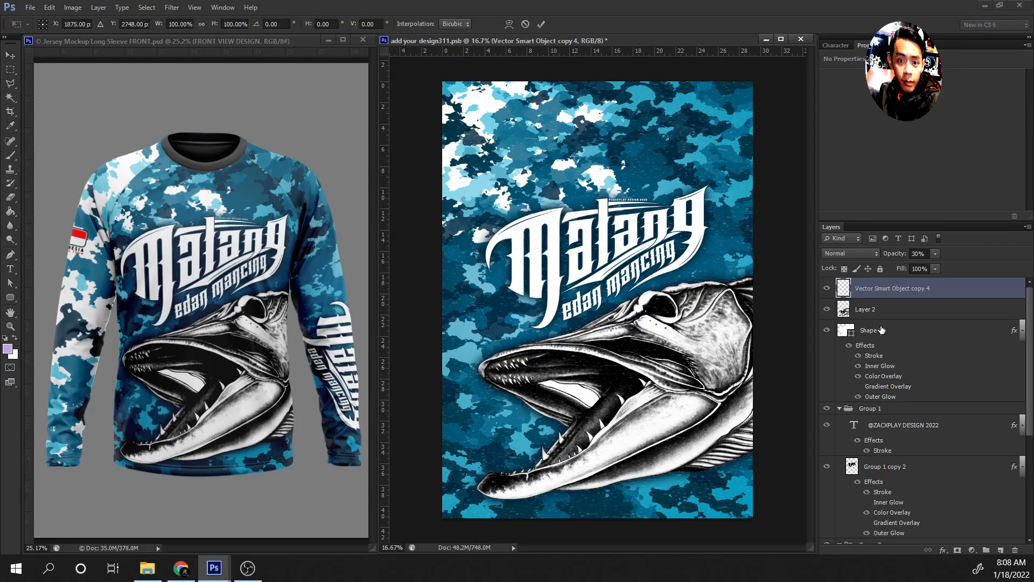
{"action": "key", "text": "Return"}
Step: Move the Group 1 lettering to the top of the layer stack and save the front view design
{"action": "left_click_drag", "start_coordinate": [855, 410], "coordinate": [879, 282]}
{"action": "left_click", "coordinate": [894, 425]}
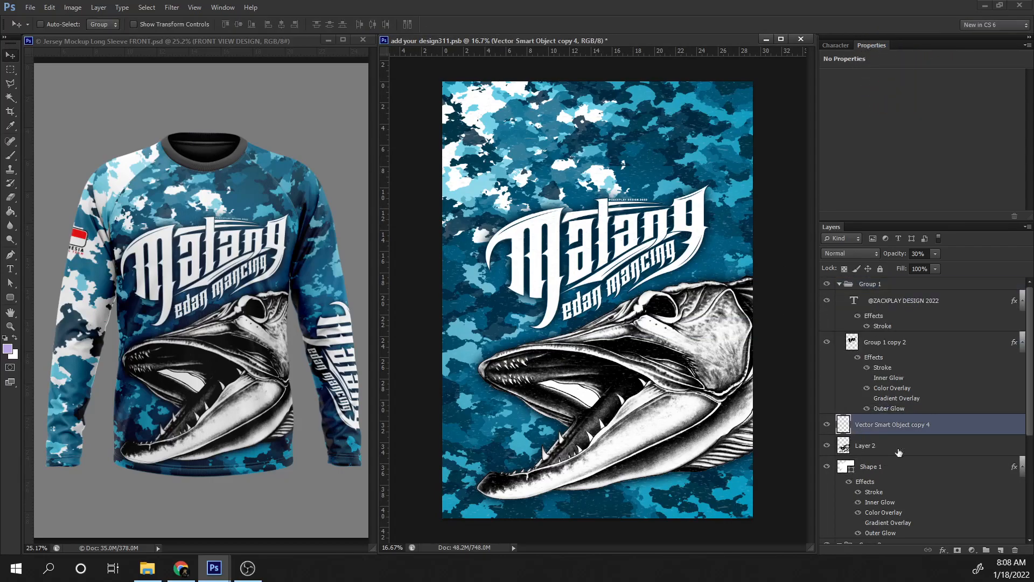
{"action": "left_click_drag", "start_coordinate": [703, 295], "coordinate": [727, 292]}
{"action": "key", "text": "ctrl+s"}
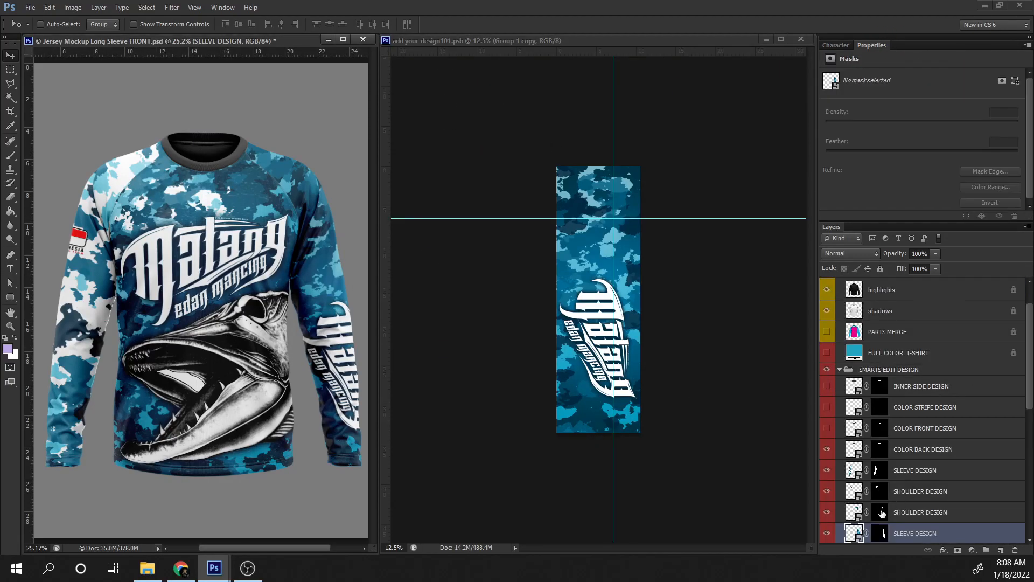
Step: Copy the Vector Smart Object copy 4 texture onto the sleeve design and place it beneath the Group 1 copy lettering
{"action": "key", "text": "ctrl+Tab"}
{"action": "left_click_drag", "start_coordinate": [895, 446], "coordinate": [637, 299]}
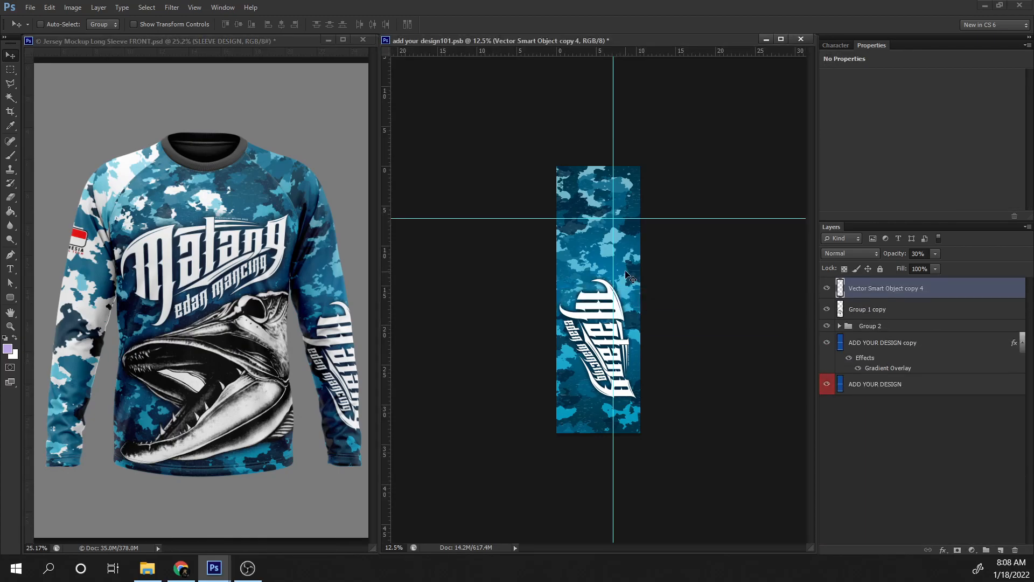
{"action": "left_click_drag", "start_coordinate": [894, 290], "coordinate": [933, 326]}
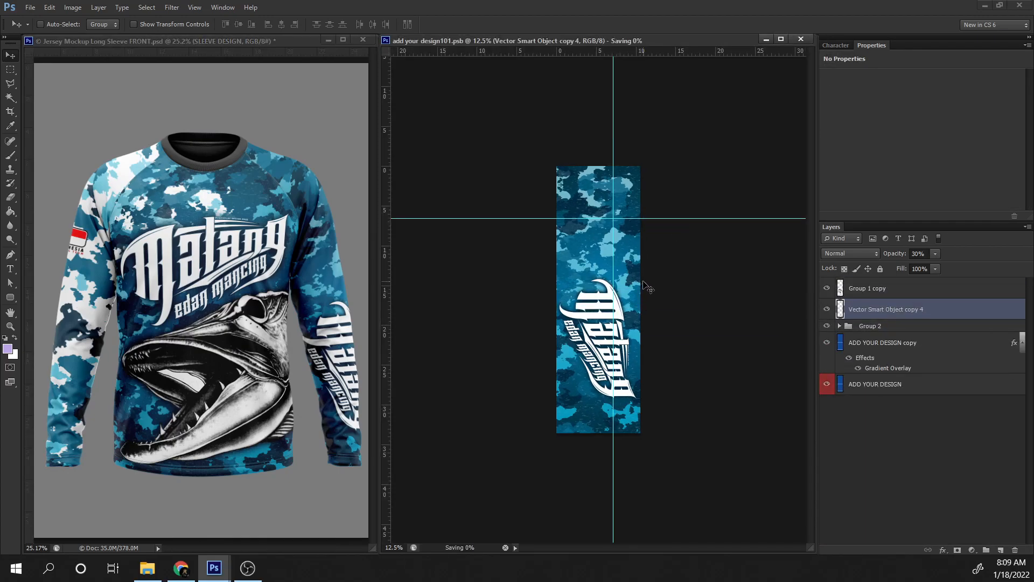
Step: Open the SHOULDER DESIGN smart object and copy the Vector Smart Object copy 4 texture onto it
{"action": "left_click", "coordinate": [295, 174]}
{"action": "double_click", "coordinate": [855, 471]}
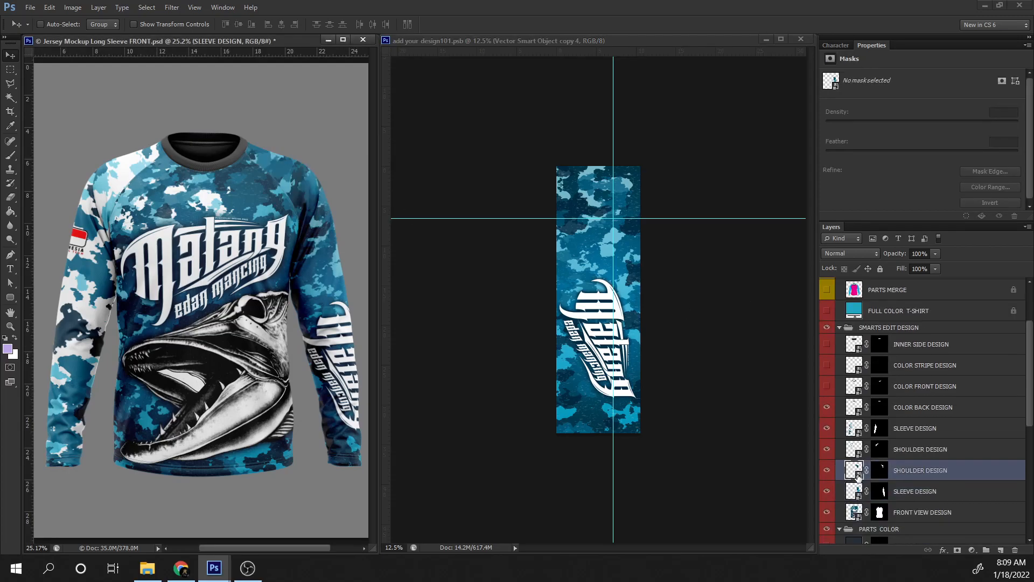
{"action": "left_click_drag", "start_coordinate": [900, 485], "coordinate": [671, 292]}
{"action": "left_click_drag", "start_coordinate": [670, 289], "coordinate": [758, 243]}
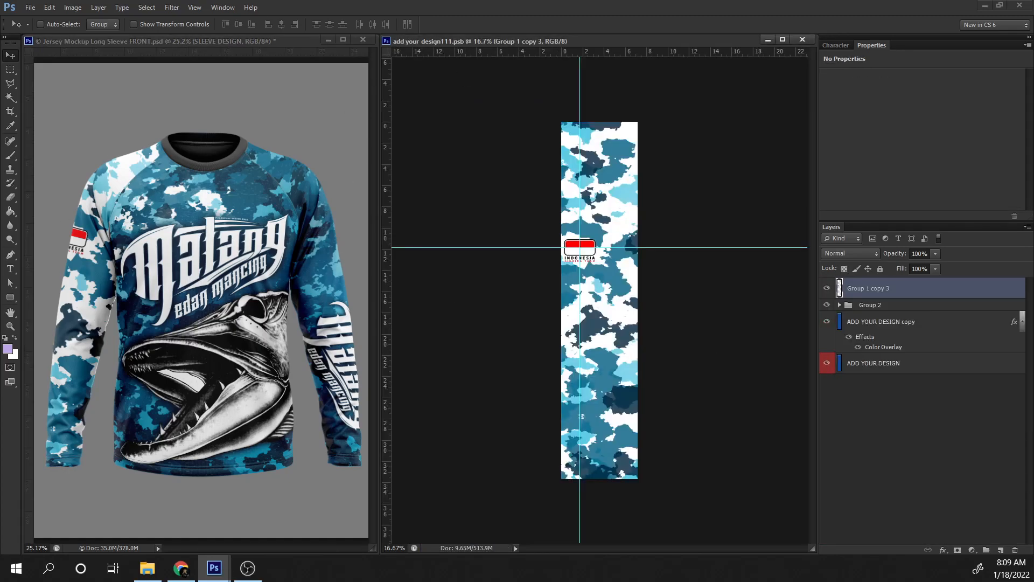
Step: Copy the Vector Smart Object copy 4 texture onto the flag sleeve design beneath the Group 1 copy 3 logo, and save it
{"action": "left_click_drag", "start_coordinate": [887, 489], "coordinate": [757, 351]}
{"action": "left_click_drag", "start_coordinate": [883, 288], "coordinate": [873, 317]}
{"action": "key", "text": "ctrl+s"}
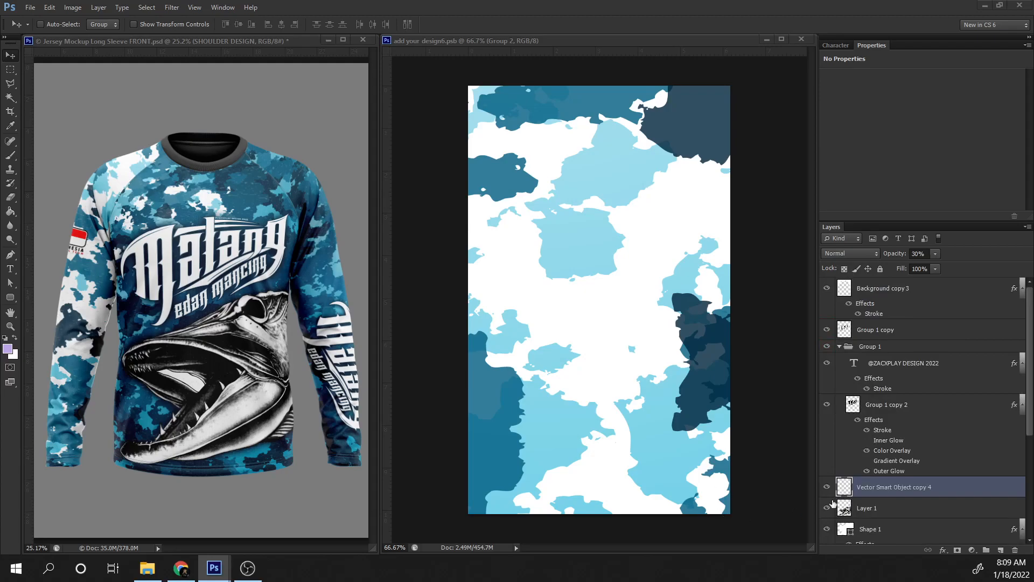
Step: Copy the Vector Smart Object copy 4 texture onto the white camouflage shoulder design, saving both the design and the front mockup
{"action": "left_click_drag", "start_coordinate": [832, 503], "coordinate": [591, 302]}
{"action": "key", "text": "ctrl+s"}
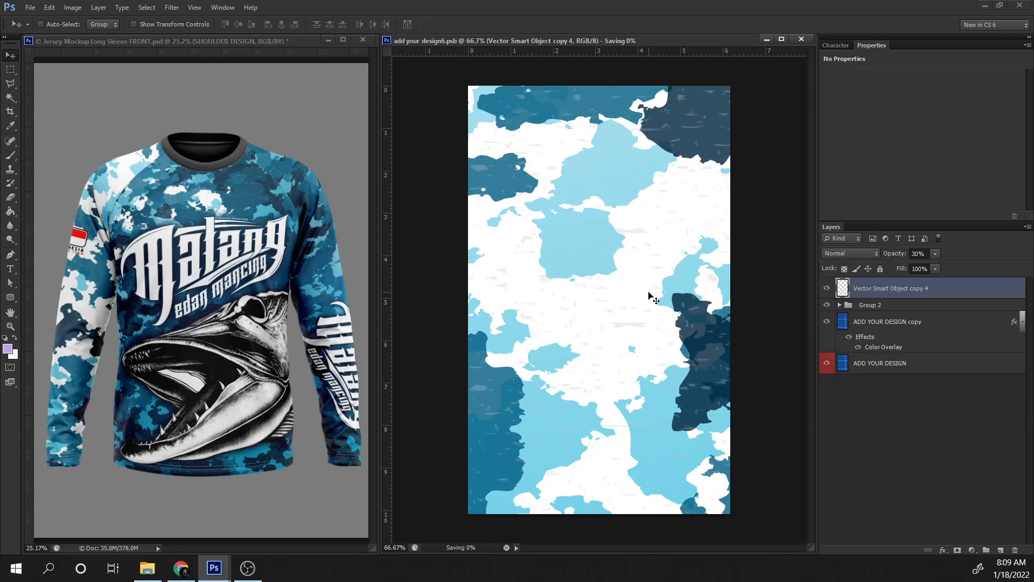
{"action": "left_click", "coordinate": [343, 39]}
{"action": "key", "text": "ctrl+s"}
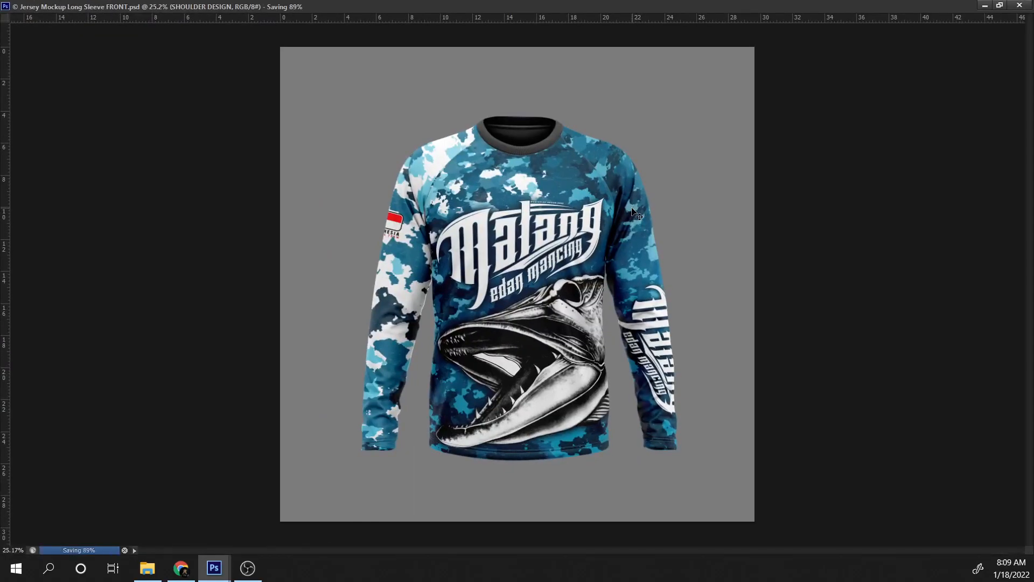
Step: Examine the textured front mockup at 100%, checking the fish artwork, lettering, shoulders and sleeves up close
{"action": "key", "text": "ctrl+plus"}
{"action": "key", "text": "ctrl+plus"}
{"action": "key", "text": "ctrl+plus"}
{"action": "key", "text": "ctrl+plus"}
{"action": "left_click_drag", "start_coordinate": [365, 139], "coordinate": [647, 54]}
{"action": "left_click_drag", "start_coordinate": [647, 302], "coordinate": [531, 161]}
{"action": "left_click_drag", "start_coordinate": [754, 226], "coordinate": [301, 226]}
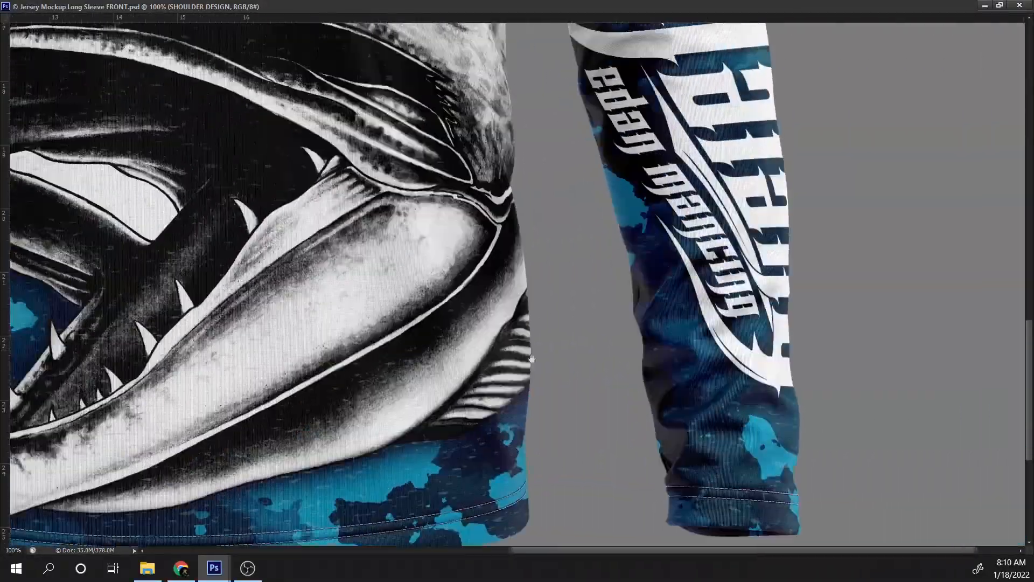
{"action": "left_click_drag", "start_coordinate": [458, 70], "coordinate": [541, 291]}
{"action": "left_click_drag", "start_coordinate": [370, 69], "coordinate": [642, 272]}
{"action": "key", "text": "ctrl+0"}
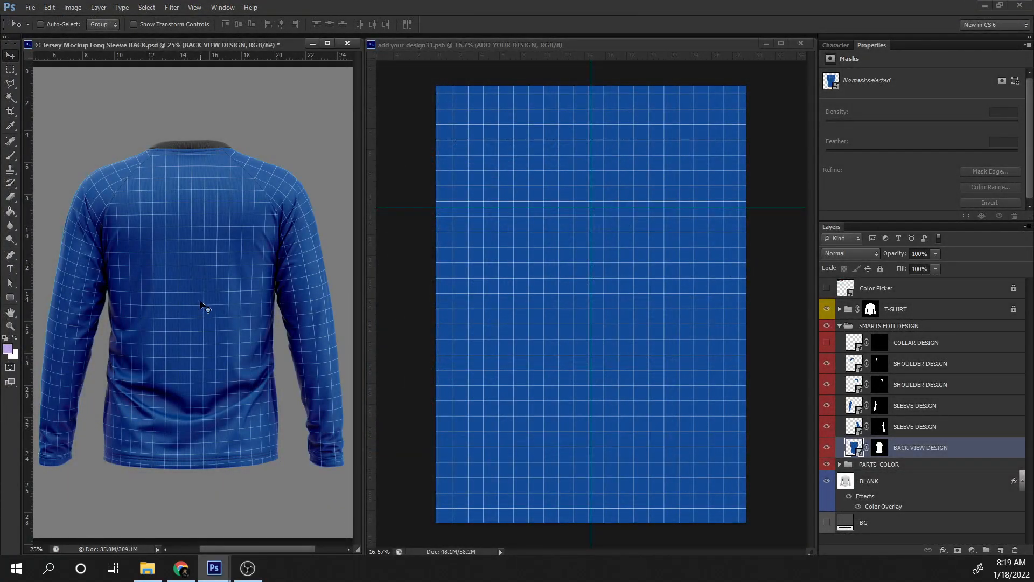
Step: Duplicate the ADD YOUR DESIGN layer in the back view design and apply the source Background copy layer's gradient overlay style to the duplicate
{"action": "key", "text": "ctrl+Tab"}
{"action": "scroll", "coordinate": [896, 504], "scroll_direction": "down", "scroll_amount": 5}
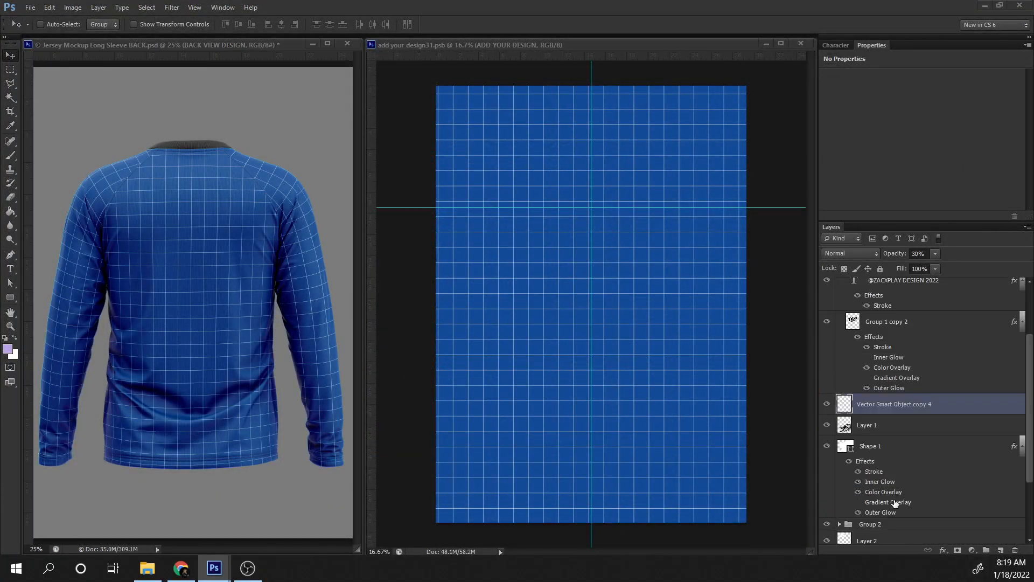
{"action": "right_click", "coordinate": [881, 494]}
{"action": "left_click", "coordinate": [928, 281]}
{"action": "key", "text": "ctrl+Tab"}
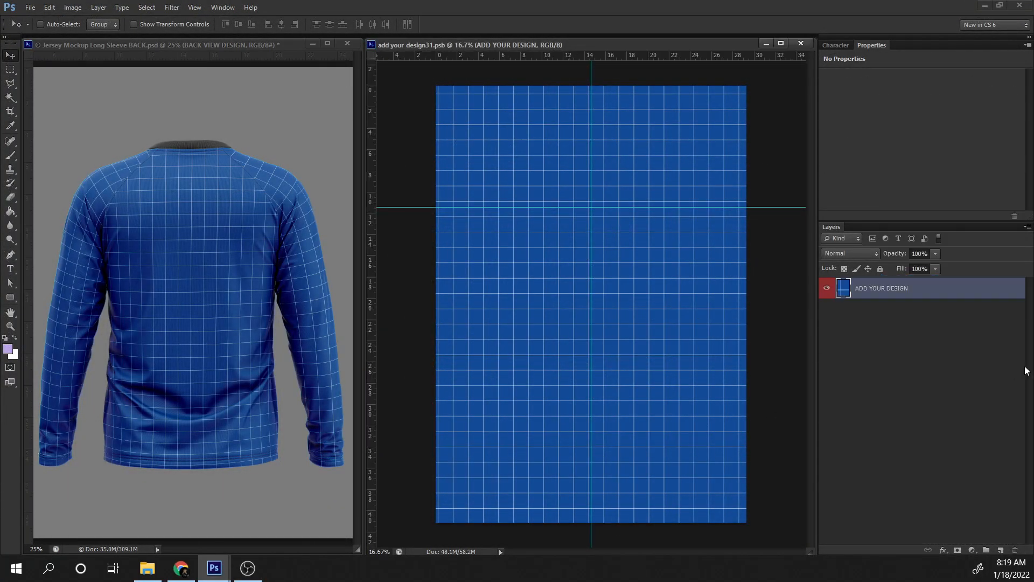
{"action": "key", "text": "ctrl+j"}
{"action": "right_click", "coordinate": [893, 289]}
{"action": "left_click", "coordinate": [916, 367]}
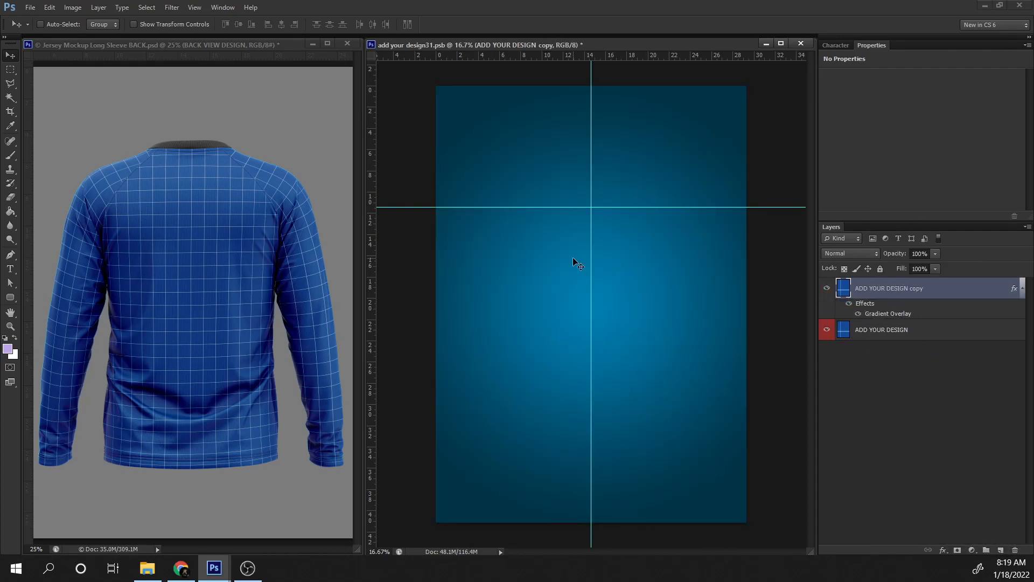
Step: Copy the Group 2 camouflage from the source design onto the back view design and save it
{"action": "key", "text": "ctrl+Tab"}
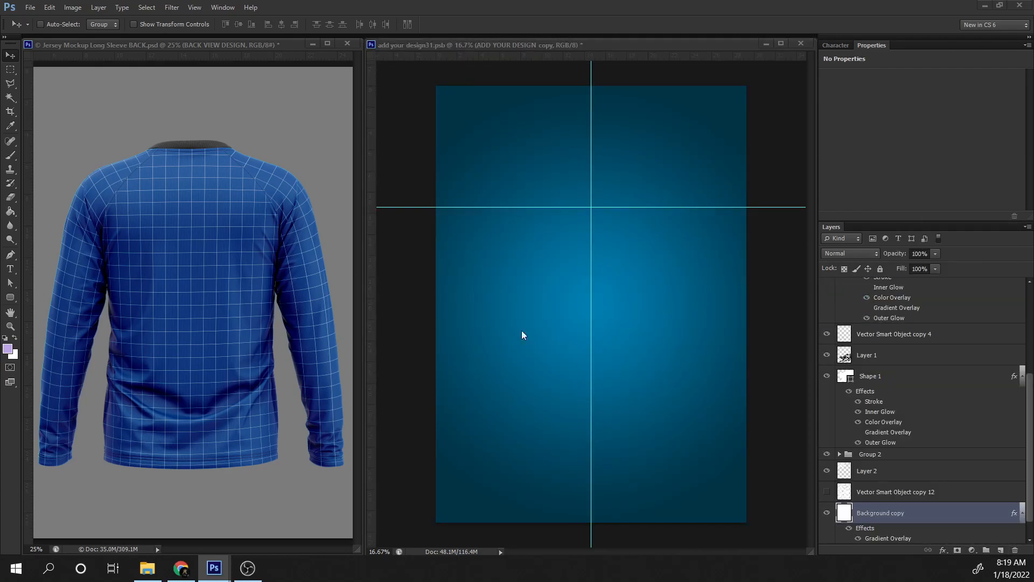
{"action": "scroll", "coordinate": [899, 441], "scroll_direction": "up", "scroll_amount": 4}
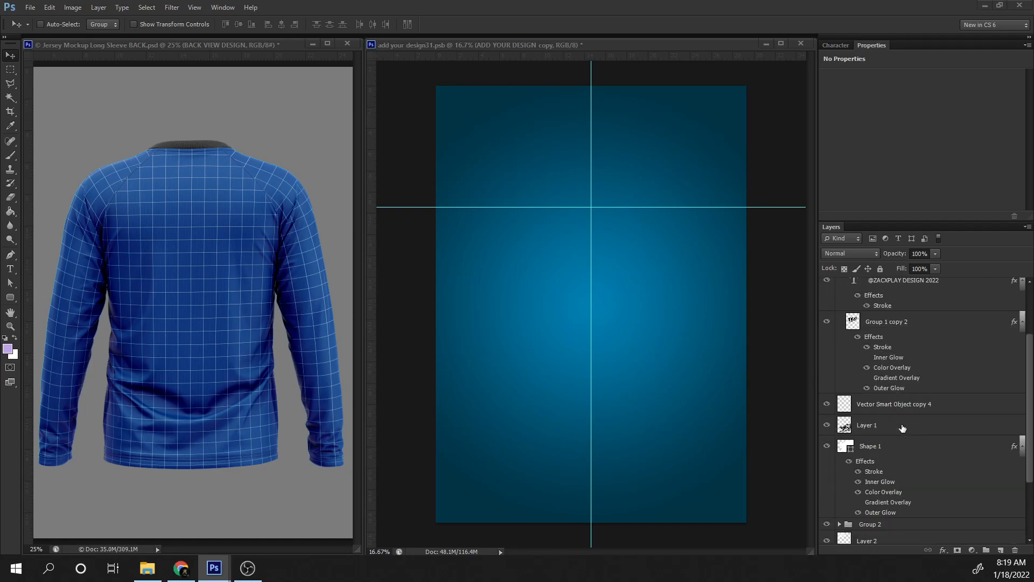
{"action": "scroll", "coordinate": [902, 419], "scroll_direction": "down", "scroll_amount": 4}
{"action": "left_click_drag", "start_coordinate": [872, 442], "coordinate": [570, 259]}
{"action": "key", "text": "ctrl+s"}
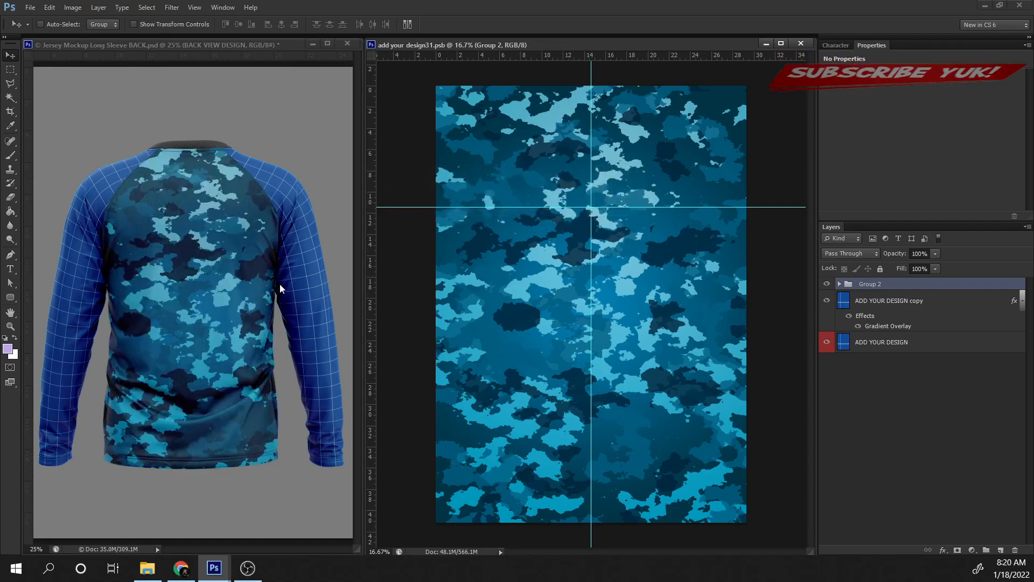
Step: Copy the white camouflage from the source's Layer 2 onto the upper-left area of the back view design, beneath Group 2
{"action": "key", "text": "ctrl+Tab"}
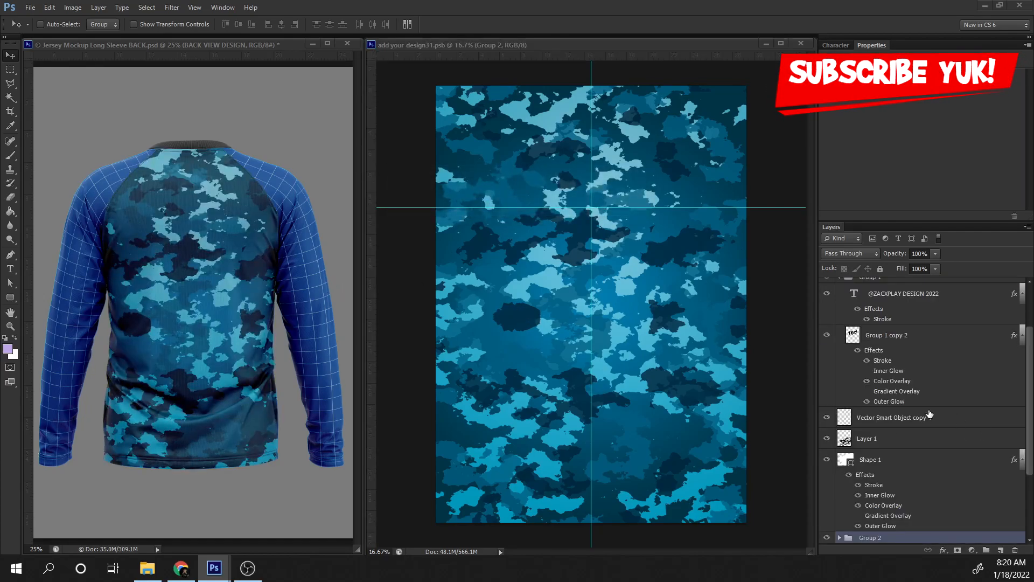
{"action": "scroll", "coordinate": [929, 414], "scroll_direction": "down", "scroll_amount": 3}
{"action": "left_click", "coordinate": [841, 452]}
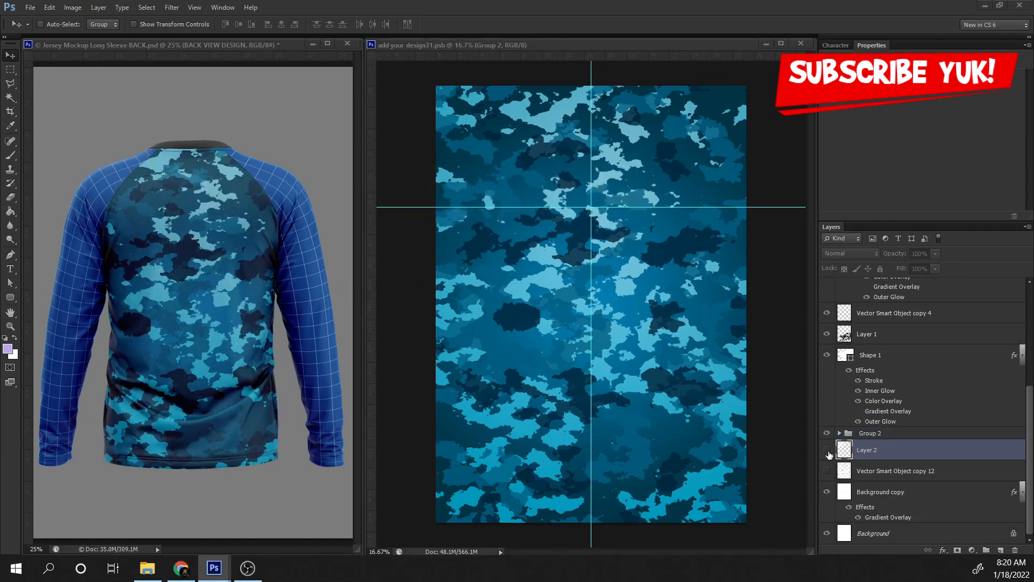
{"action": "left_click_drag", "start_coordinate": [881, 461], "coordinate": [614, 275]}
{"action": "left_click_drag", "start_coordinate": [667, 206], "coordinate": [556, 89]}
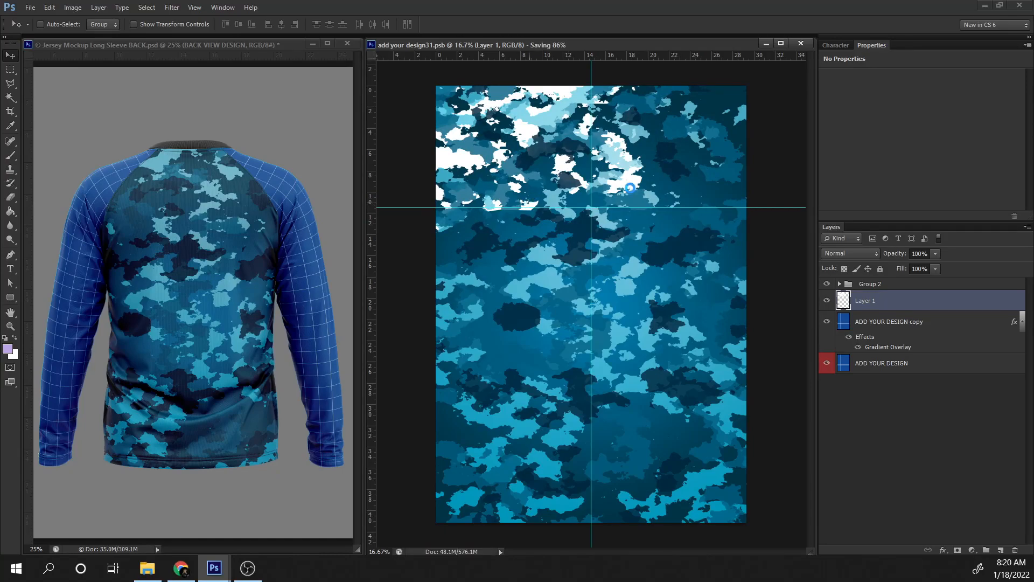
Step: Flip the white camouflage layer horizontally and move it about 20 cm across to the back design's upper-right area
{"action": "key", "text": "ctrl+t"}
{"action": "right_click", "coordinate": [548, 134]}
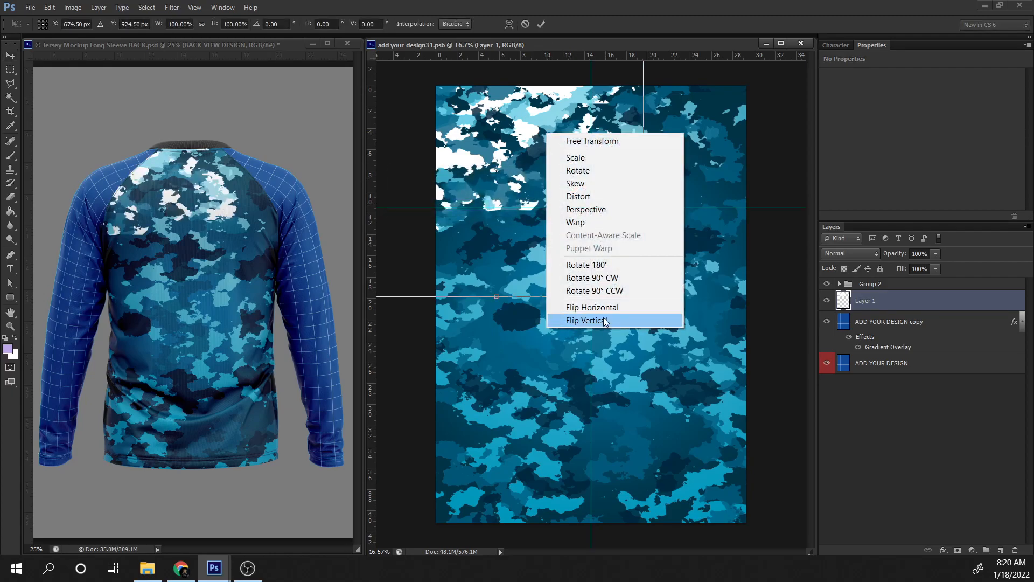
{"action": "left_click", "coordinate": [592, 307]}
{"action": "left_click_drag", "start_coordinate": [577, 172], "coordinate": [793, 192]}
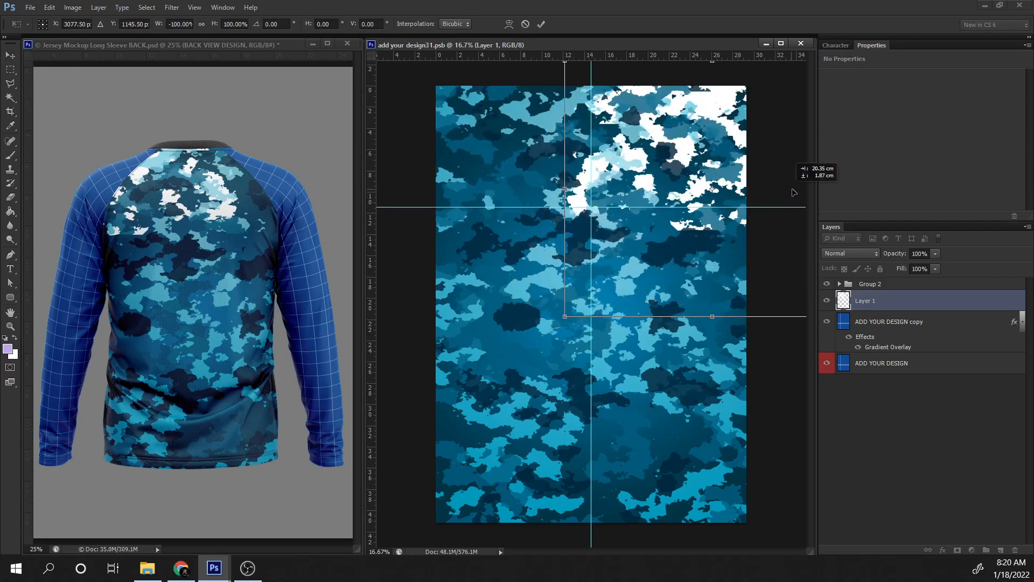
{"action": "key", "text": "Return"}
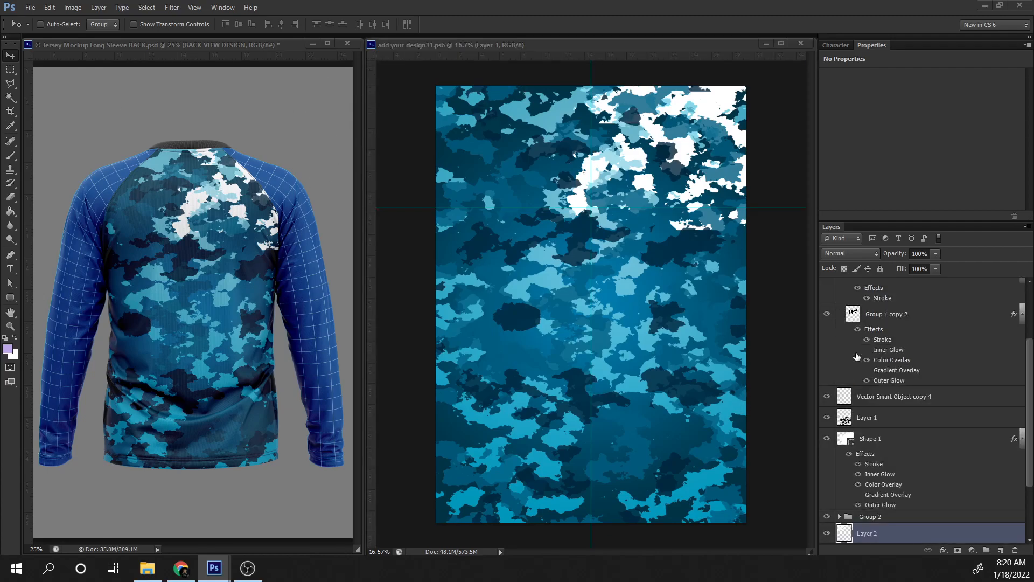
Step: Copy the Group 1 lettering onto the back view design above all other layers and position it across the upper back
{"action": "scroll", "coordinate": [857, 357], "scroll_direction": "up", "scroll_amount": 3}
{"action": "left_click_drag", "start_coordinate": [879, 347], "coordinate": [622, 264]}
{"action": "key", "text": "ctrl+bracketright"}
{"action": "left_click_drag", "start_coordinate": [670, 254], "coordinate": [634, 246]}
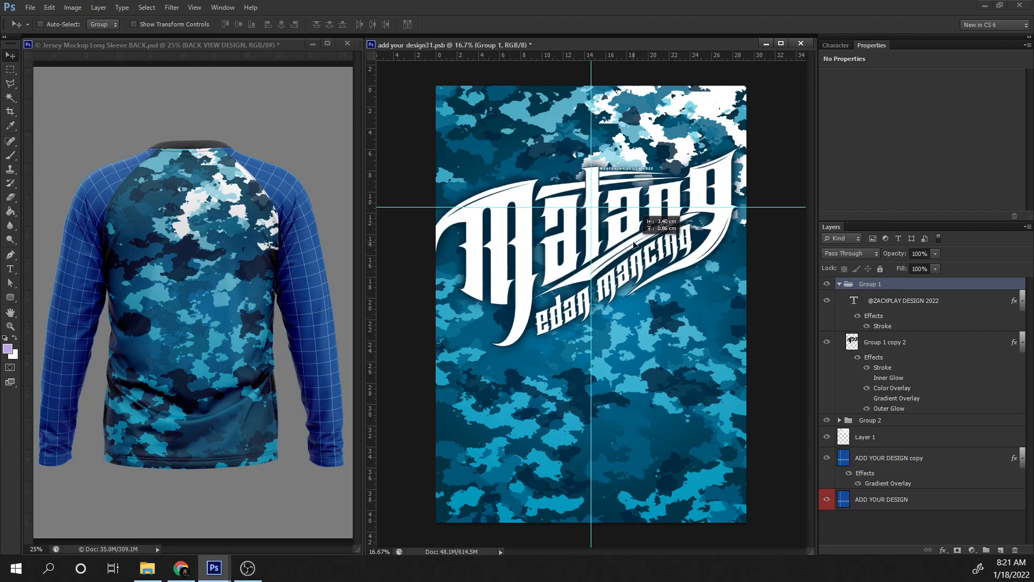
{"action": "left_click_drag", "start_coordinate": [699, 253], "coordinate": [706, 252]}
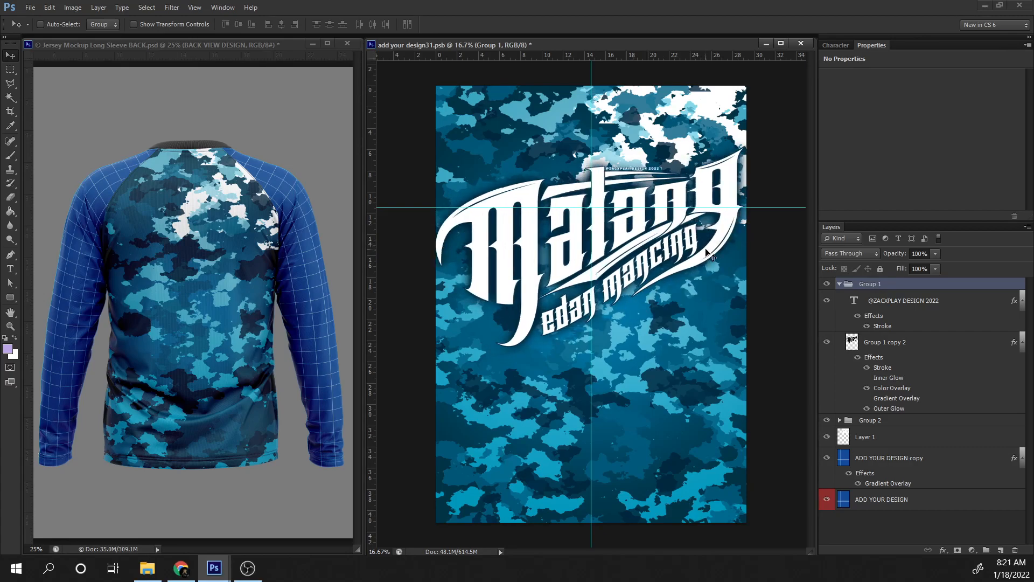
Step: Merge the Group 1 lettering into a single layer and scale it down to a small logo on the upper back
{"action": "key", "text": "ctrl+t"}
{"action": "left_click_drag", "start_coordinate": [730, 204], "coordinate": [668, 254]}
{"action": "key", "text": "Return"}
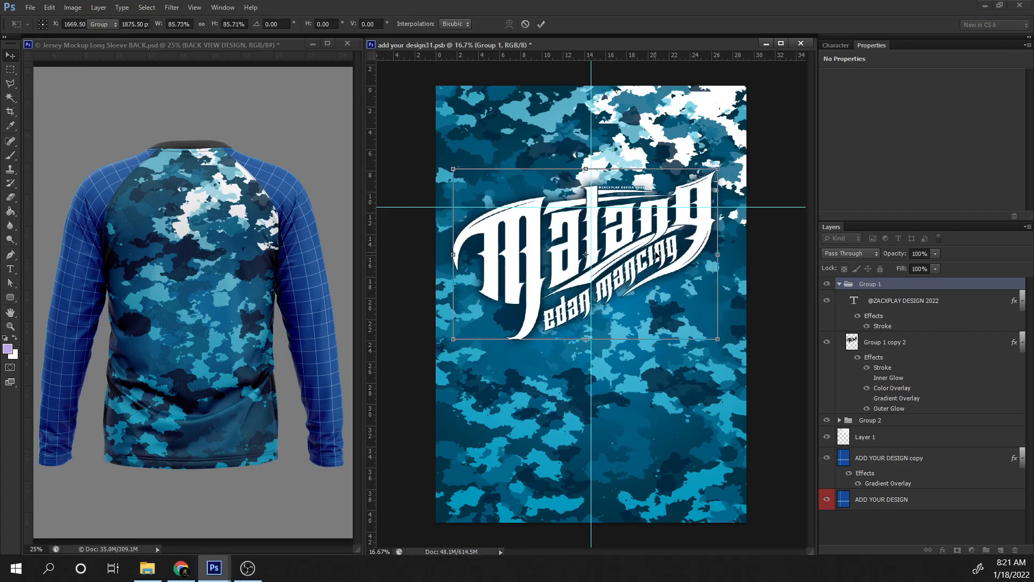
{"action": "key", "text": "ctrl+e"}
{"action": "key", "text": "ctrl+t"}
{"action": "left_click_drag", "start_coordinate": [727, 158], "coordinate": [627, 228]}
{"action": "left_click_drag", "start_coordinate": [512, 302], "coordinate": [577, 194]}
{"action": "left_click_drag", "start_coordinate": [682, 161], "coordinate": [651, 178]}
{"action": "left_click_drag", "start_coordinate": [616, 197], "coordinate": [634, 224]}
{"action": "key", "text": "Return"}
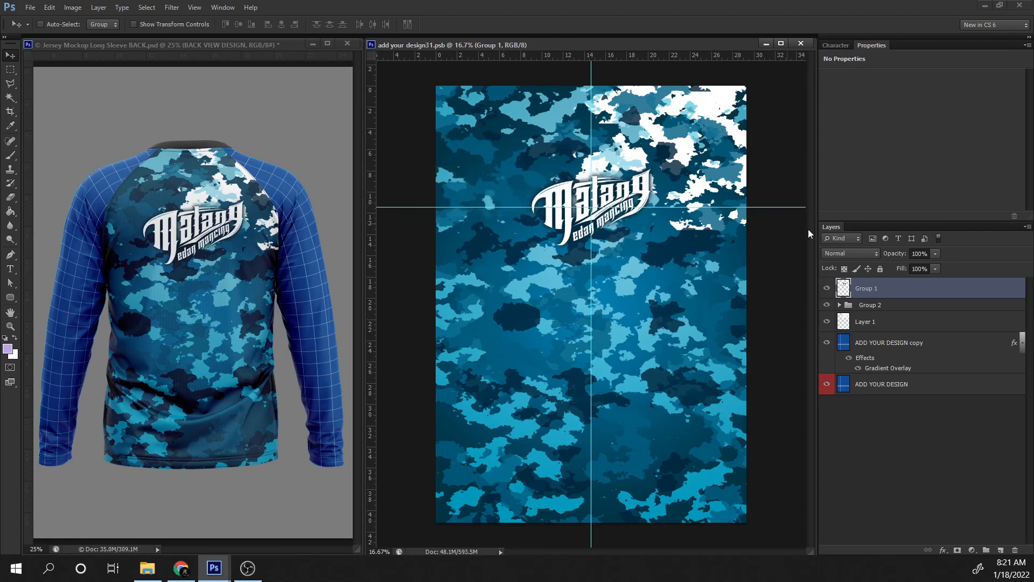
Step: Center the Group 1 lettering horizontally on the back view design, making it slightly smaller and higher, and save the design
{"action": "left_click", "coordinate": [861, 386], "text": "ctrl"}
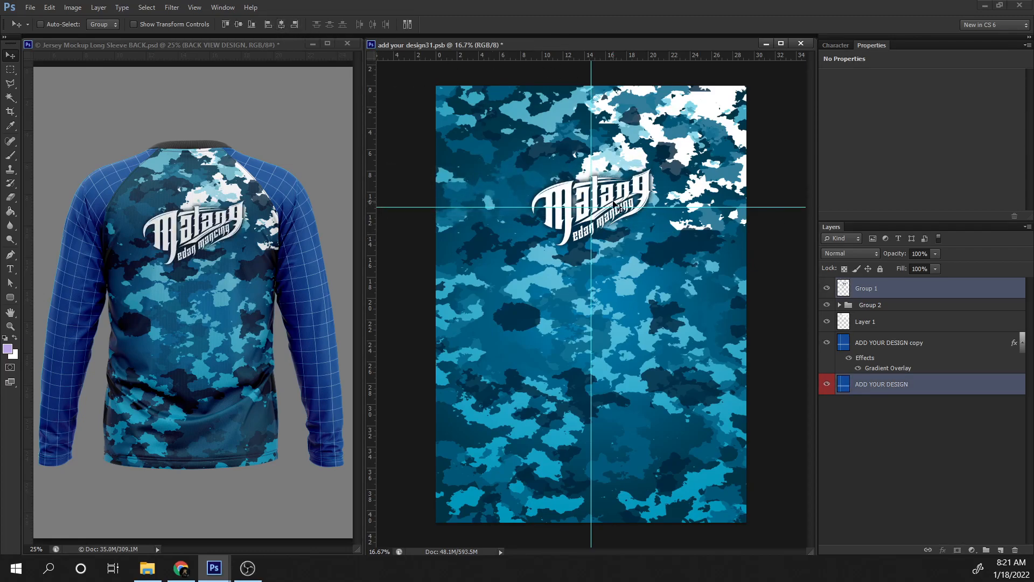
{"action": "left_click", "coordinate": [867, 293]}
{"action": "key", "text": "ctrl+t"}
{"action": "left_click_drag", "start_coordinate": [657, 249], "coordinate": [641, 191]}
{"action": "key", "text": "Return"}
{"action": "key", "text": "ctrl+t"}
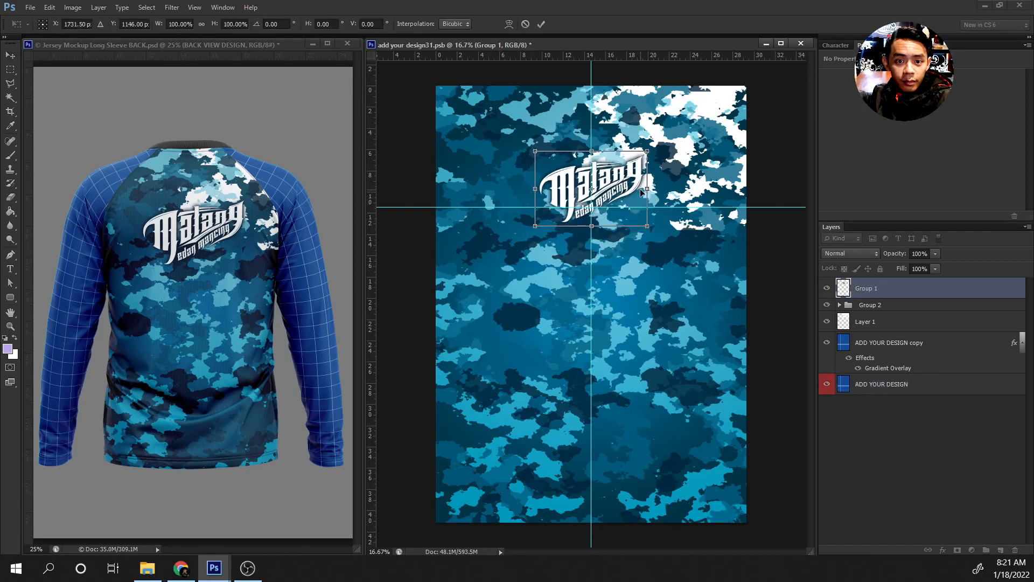
{"action": "key", "text": "Return"}
{"action": "key", "text": "ctrl+s"}
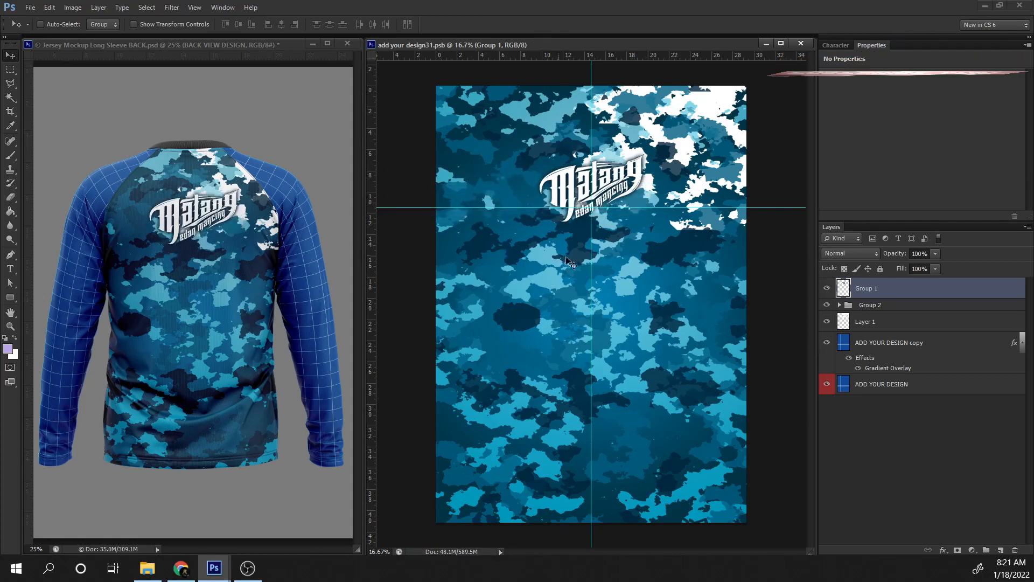
Step: Open the back mockup's lower SLEEVE DESIGN smart object and duplicate its ADD YOUR DESIGN layer
{"action": "left_click", "coordinate": [326, 235]}
{"action": "left_click", "coordinate": [860, 431]}
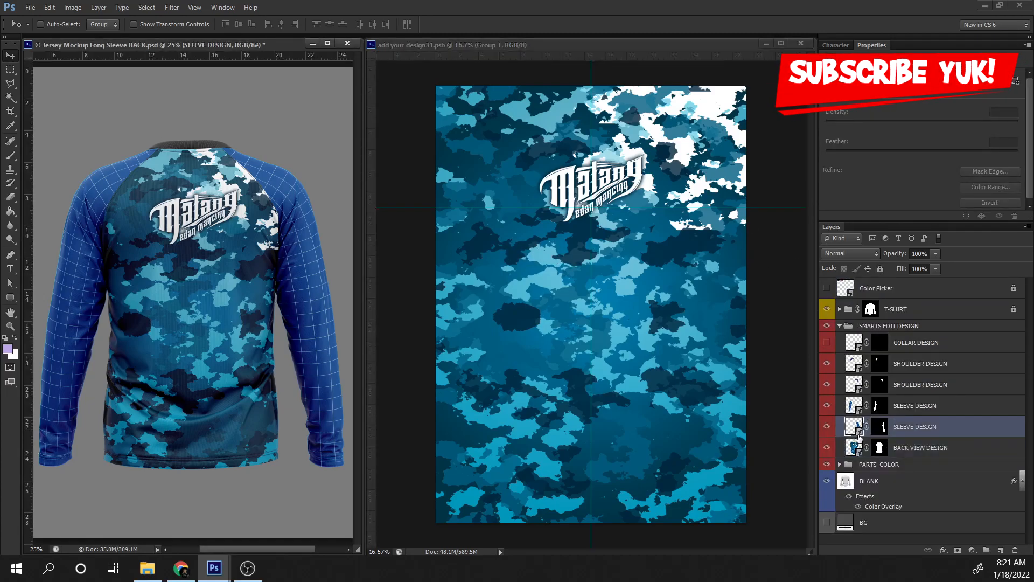
{"action": "double_click", "coordinate": [860, 431]}
{"action": "key", "text": "ctrl+j"}
{"action": "right_click", "coordinate": [873, 295]}
{"action": "left_click", "coordinate": [919, 165]}
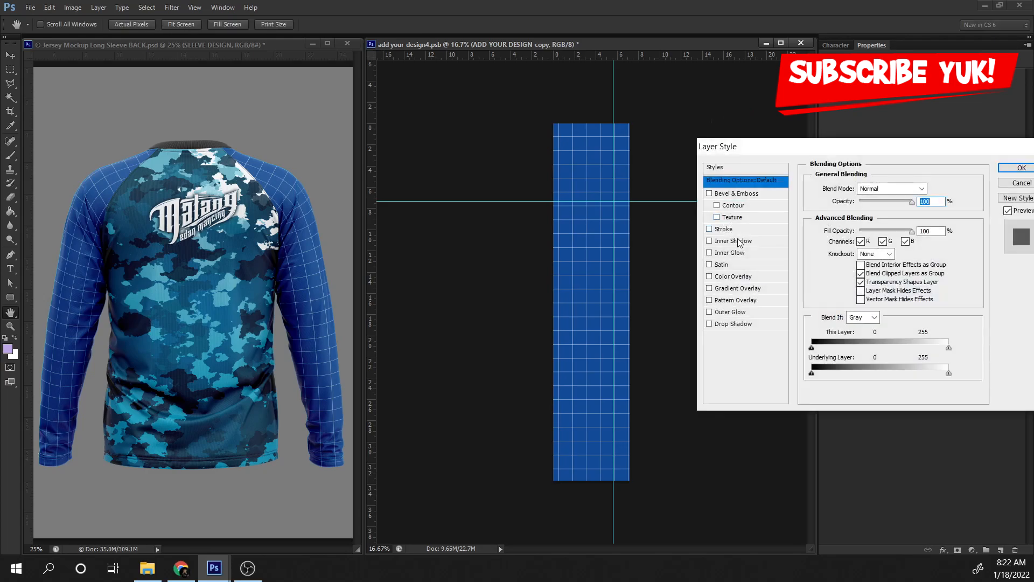
{"action": "left_click", "coordinate": [1021, 183]}
Step: Reopen the BACK VIEW DESIGN smart object and copy the Vector Smart Object copy 4 texture between Group 2 and the lettering
{"action": "left_click", "coordinate": [227, 273]}
{"action": "double_click", "coordinate": [860, 454]}
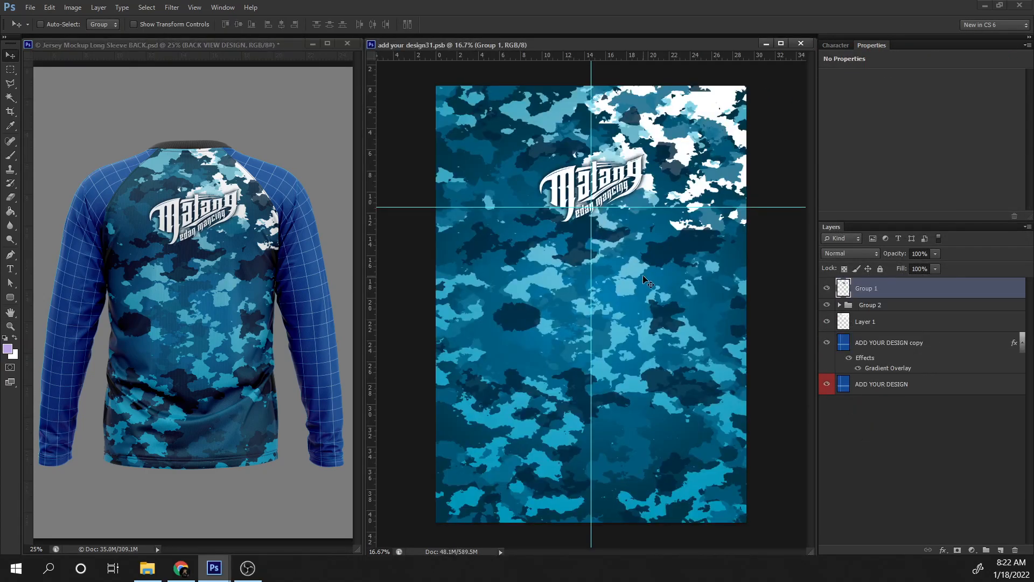
{"action": "left_click", "coordinate": [865, 306]}
{"action": "left_click_drag", "start_coordinate": [882, 490], "coordinate": [635, 360]}
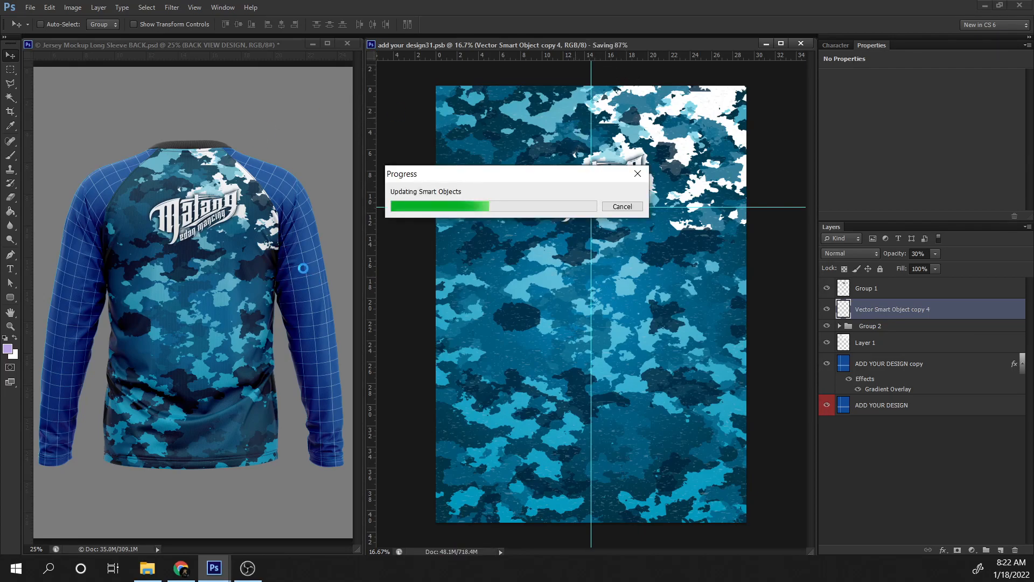
Step: Return to the back mockup's sleeve design and give the ADD YOUR DESIGN copy layer a white Color Overlay
{"action": "left_click", "coordinate": [163, 257]}
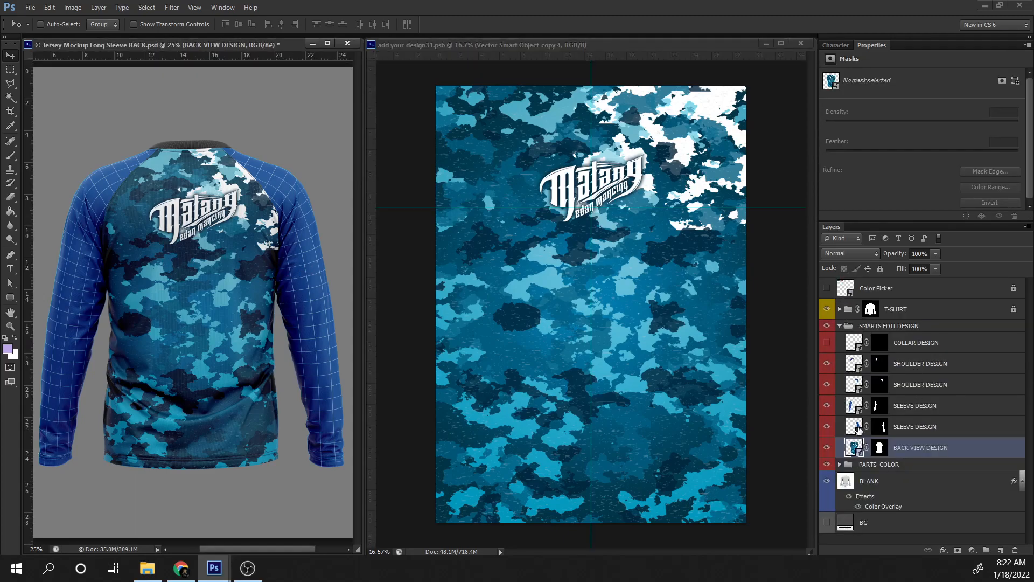
{"action": "double_click", "coordinate": [854, 427]}
{"action": "right_click", "coordinate": [875, 291]}
{"action": "left_click", "coordinate": [906, 164]}
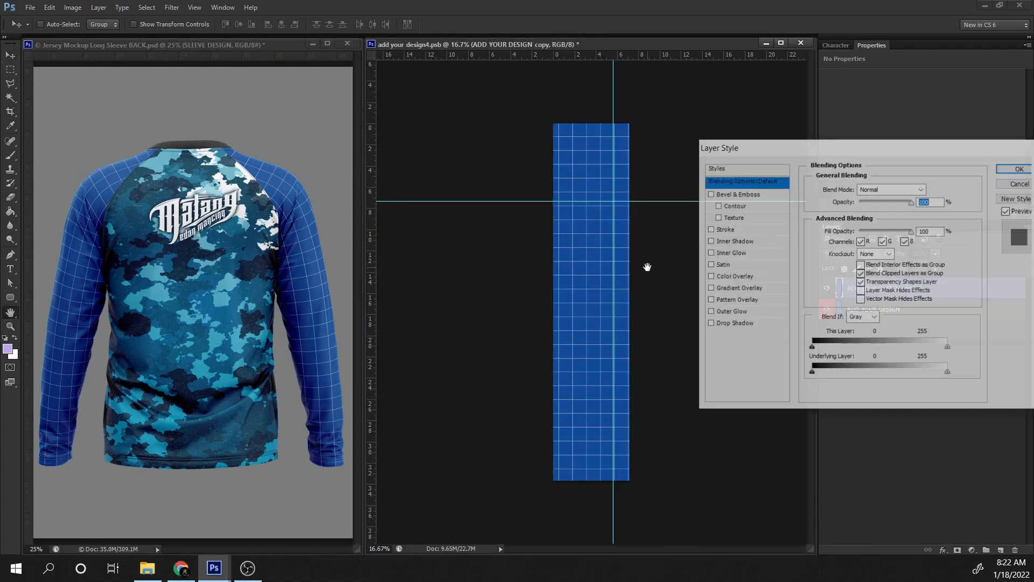
{"action": "left_click", "coordinate": [714, 338]}
{"action": "left_click", "coordinate": [926, 198]}
{"action": "left_click", "coordinate": [681, 215]}
{"action": "left_click", "coordinate": [932, 209]}
{"action": "left_click", "coordinate": [1018, 168]}
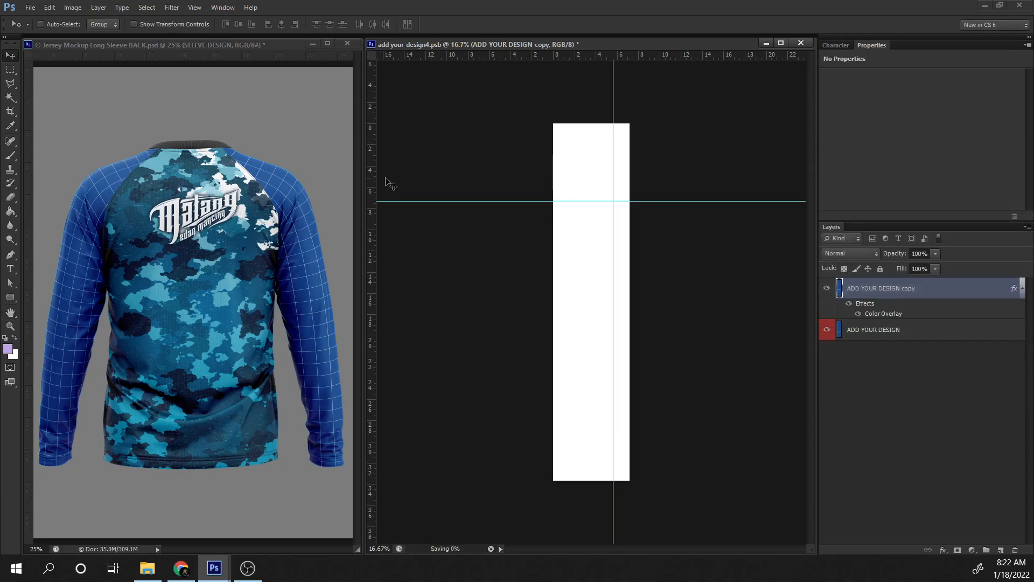
Step: Save the white sleeve base, then copy the Group 2 camouflage into the sleeve design and position it over the base
{"action": "key", "text": "ctrl+s"}
{"action": "key", "text": "ctrl+w"}
{"action": "scroll", "coordinate": [888, 470], "scroll_direction": "down", "scroll_amount": 4}
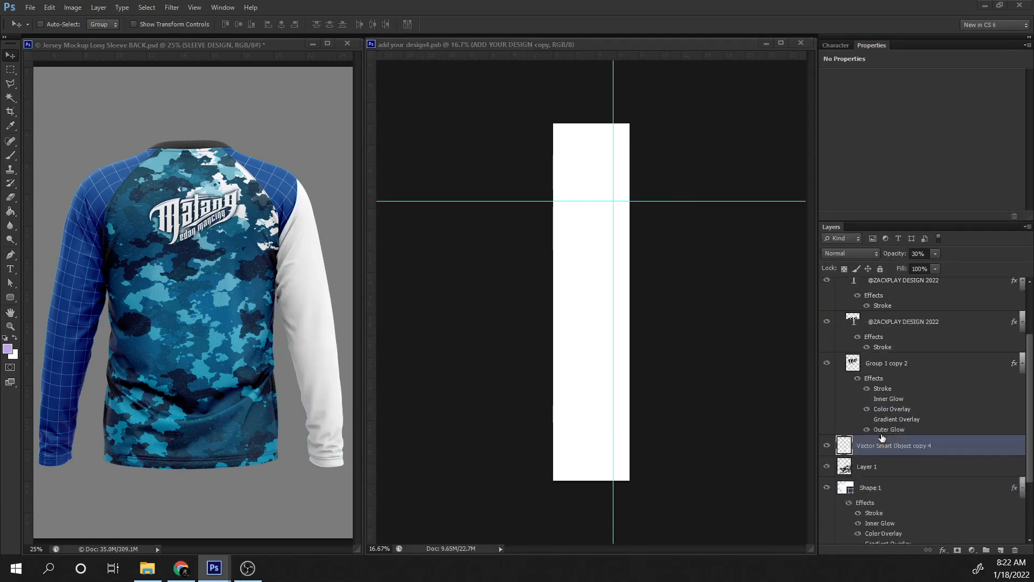
{"action": "left_click_drag", "start_coordinate": [873, 483], "coordinate": [622, 346]}
{"action": "left_click_drag", "start_coordinate": [578, 308], "coordinate": [592, 291]}
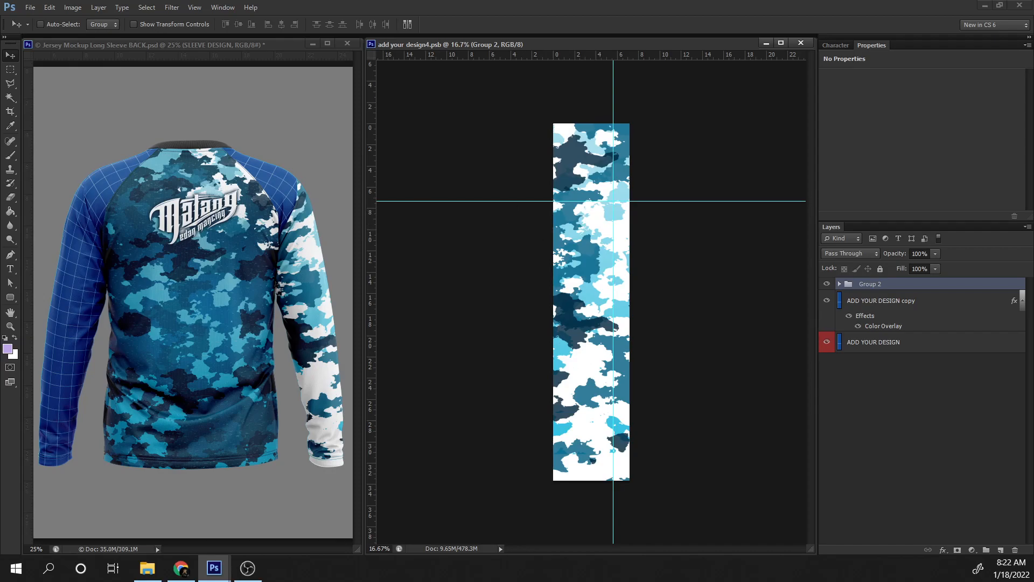
Step: Copy the Indonesia flag logo into the sleeve design, scaling and placing it on the upper part of the sleeve
{"action": "key", "text": "ctrl+w"}
{"action": "left_click_drag", "start_coordinate": [857, 379], "coordinate": [598, 264]}
{"action": "key", "text": "ctrl+t"}
{"action": "left_click_drag", "start_coordinate": [547, 229], "coordinate": [587, 192]}
{"action": "key", "text": "Return"}
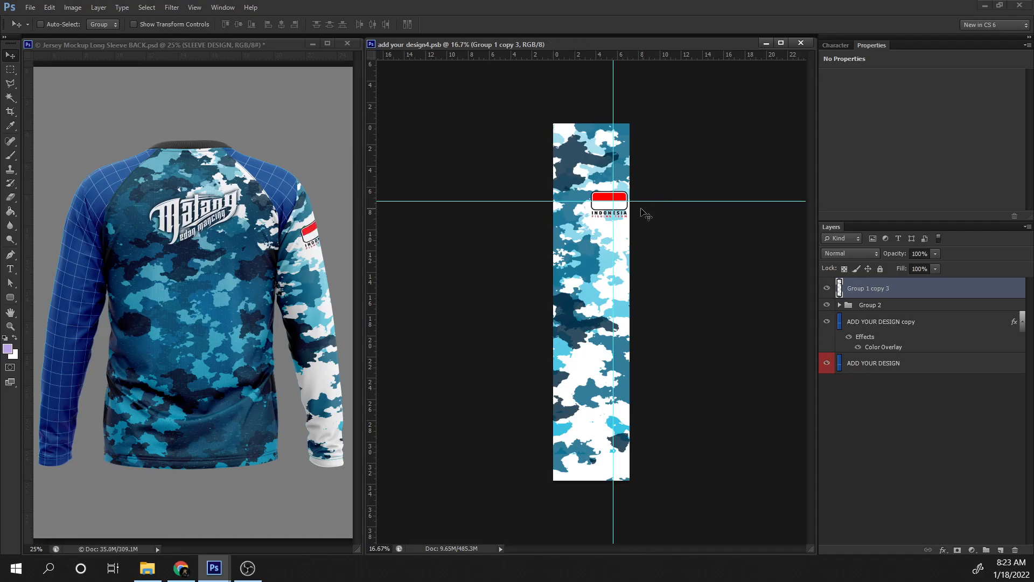
Step: Open the back mockup's lower SHOULDER DESIGN smart object, duplicate its ADD YOUR DESIGN layer and give the copy a white Color Overlay
{"action": "left_click", "coordinate": [266, 265]}
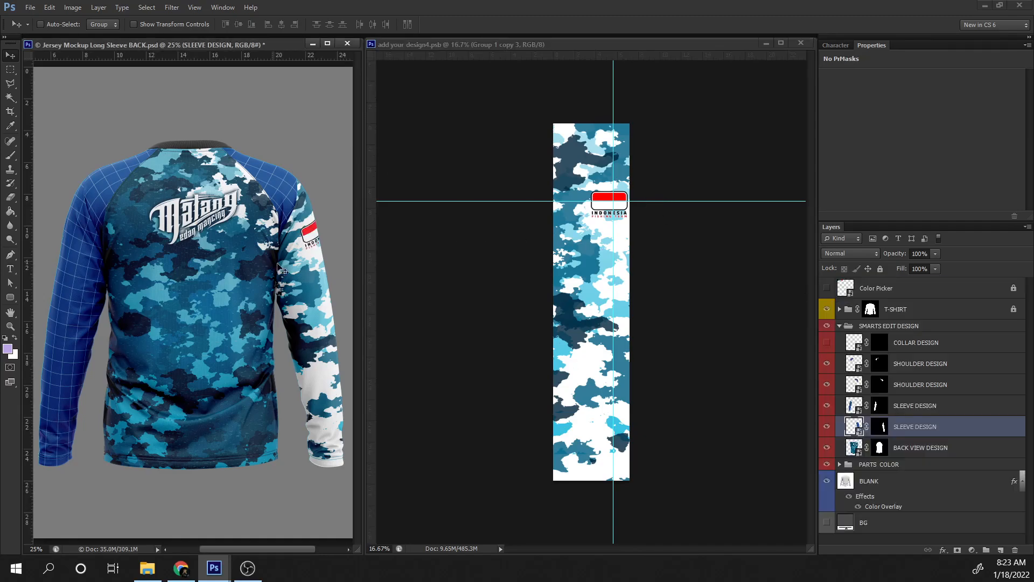
{"action": "left_click", "coordinate": [858, 411]}
{"action": "left_click", "coordinate": [858, 391]}
{"action": "double_click", "coordinate": [858, 388]}
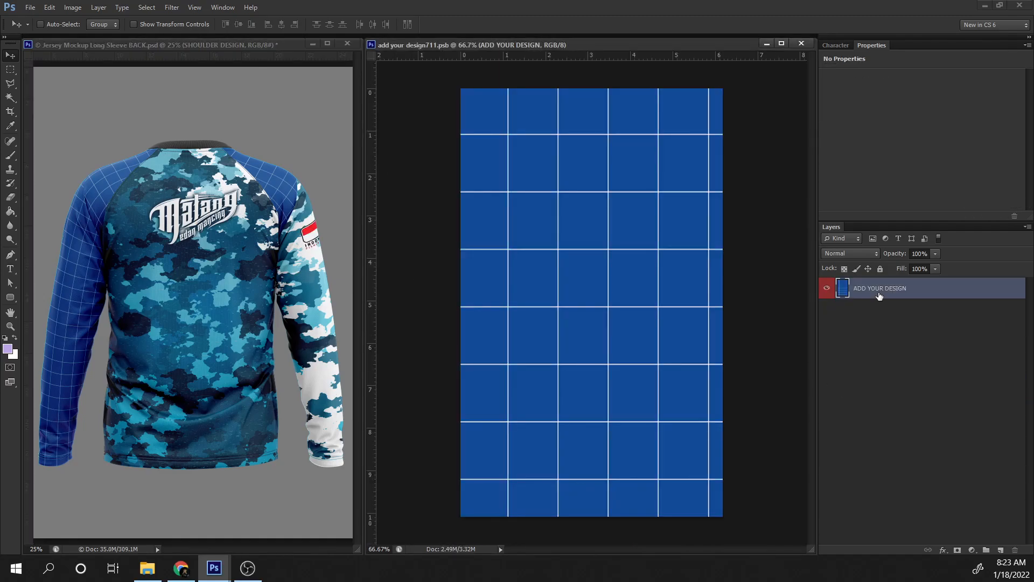
{"action": "key", "text": "ctrl+j"}
{"action": "right_click", "coordinate": [877, 295]}
{"action": "left_click", "coordinate": [737, 277]}
{"action": "left_click", "coordinate": [934, 189]}
{"action": "left_click", "coordinate": [682, 216]}
{"action": "left_click", "coordinate": [937, 208]}
{"action": "left_click", "coordinate": [1011, 172]}
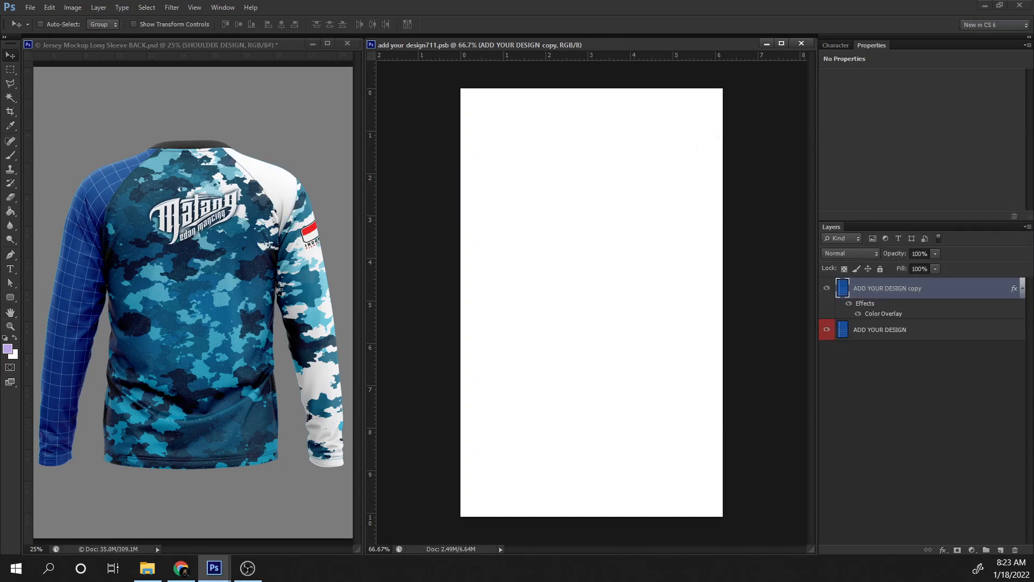
Step: Copy the Group 2 camouflage from the jersey design over the white base of the shoulder design
{"action": "key", "text": "ctrl+Tab"}
{"action": "scroll", "coordinate": [894, 438], "scroll_direction": "down", "scroll_amount": 2}
{"action": "scroll", "coordinate": [891, 436], "scroll_direction": "up", "scroll_amount": 2}
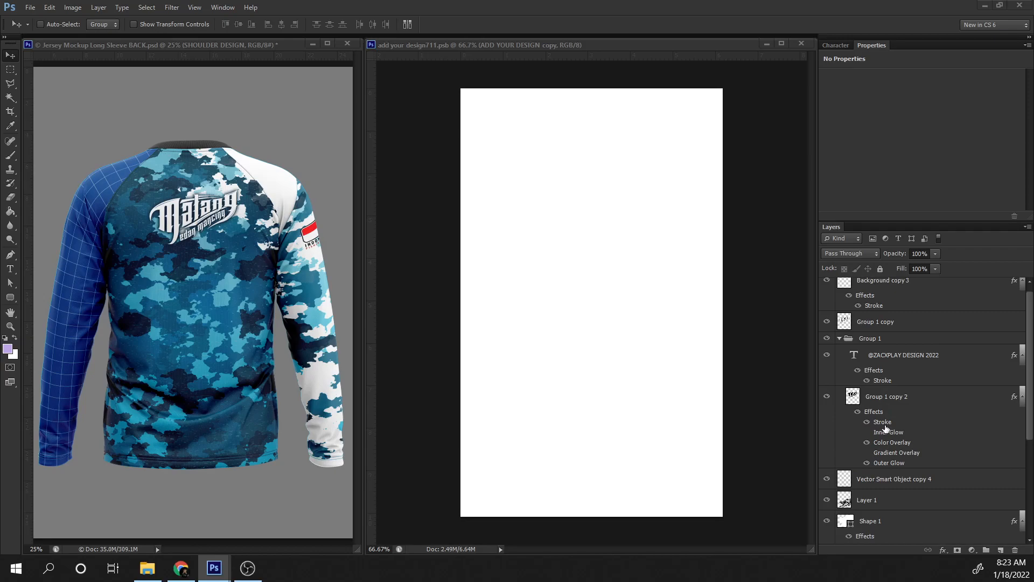
{"action": "scroll", "coordinate": [887, 427], "scroll_direction": "down", "scroll_amount": 1}
{"action": "left_click_drag", "start_coordinate": [860, 518], "coordinate": [667, 208]}
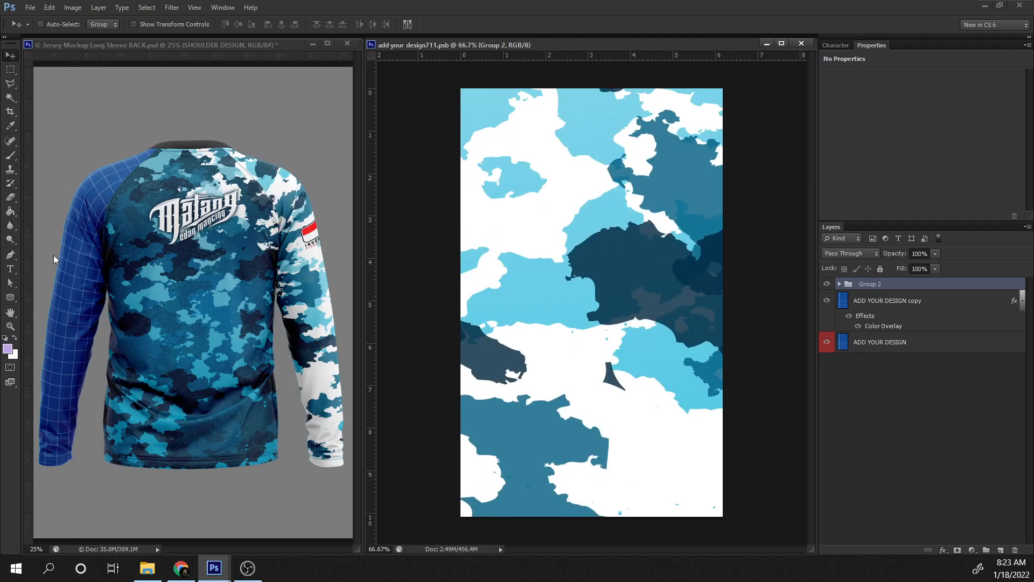
Step: Open the back mockup's upper SLEEVE DESIGN smart object and duplicate its ADD YOUR DESIGN layer
{"action": "left_click", "coordinate": [179, 285]}
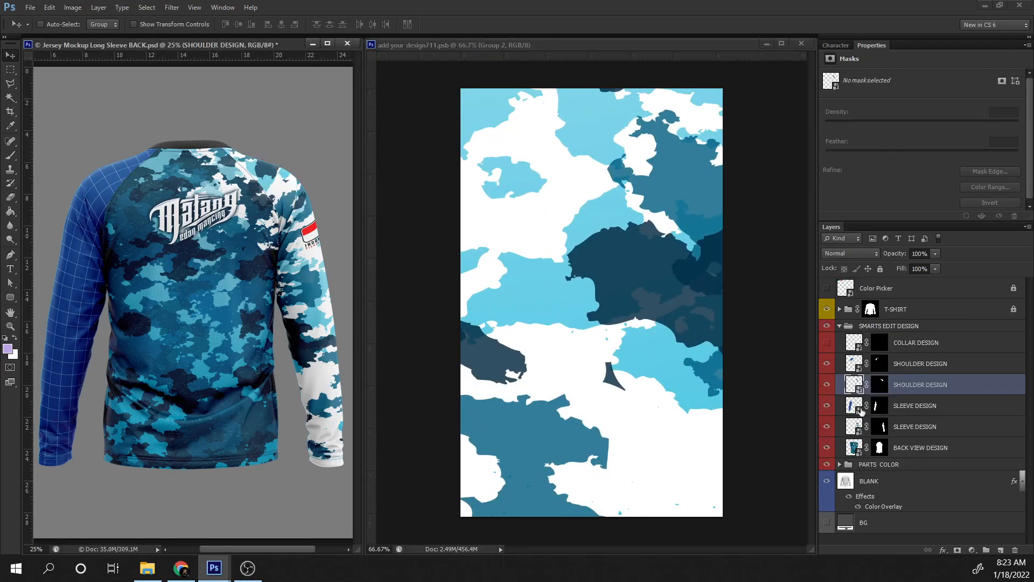
{"action": "double_click", "coordinate": [860, 410]}
{"action": "key", "text": "ctrl+j"}
{"action": "right_click", "coordinate": [879, 292]}
{"action": "left_click", "coordinate": [884, 295]}
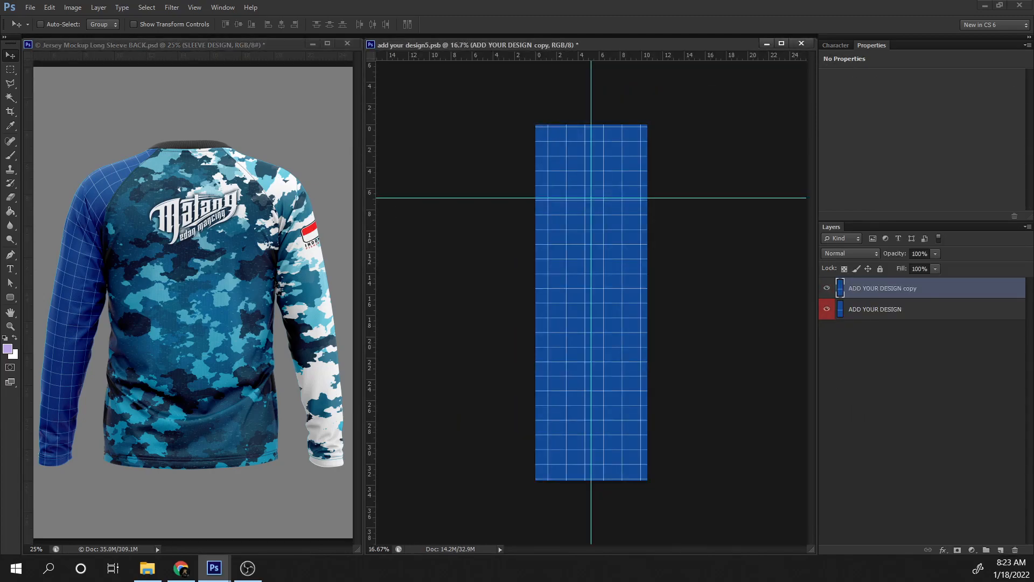
Step: Copy the Background copy layer's gradient style from the jersey design and paste it onto the sleeve's ADD YOUR DESIGN copy layer
{"action": "key", "text": "ctrl+Tab"}
{"action": "scroll", "coordinate": [875, 481], "scroll_direction": "down", "scroll_amount": 3}
{"action": "right_click", "coordinate": [882, 491]}
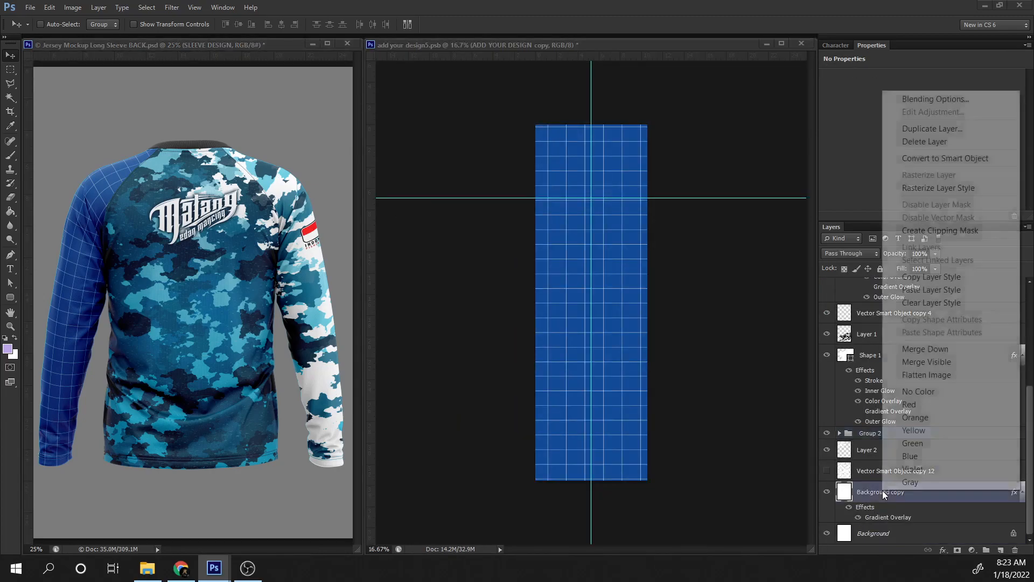
{"action": "left_click", "coordinate": [944, 278]}
{"action": "left_click", "coordinate": [745, 354]}
{"action": "right_click", "coordinate": [883, 288]}
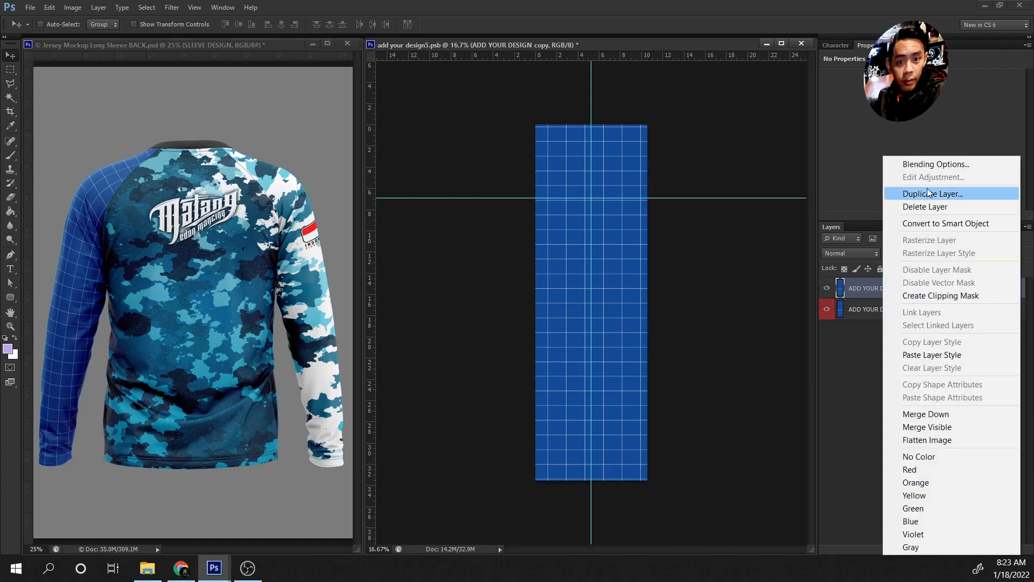
{"action": "left_click", "coordinate": [926, 354]}
Step: Copy the Group 2 camouflage from the jersey design over the blue gradient base of the sleeve design
{"action": "key", "text": "ctrl+Tab"}
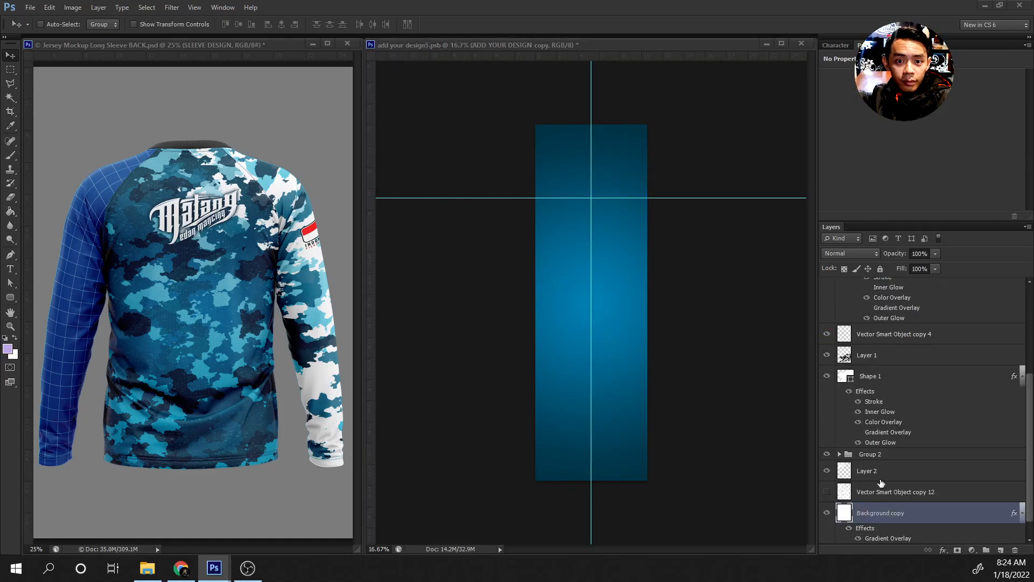
{"action": "scroll", "coordinate": [893, 402], "scroll_direction": "up", "scroll_amount": 2}
{"action": "scroll", "coordinate": [893, 404], "scroll_direction": "down", "scroll_amount": 2}
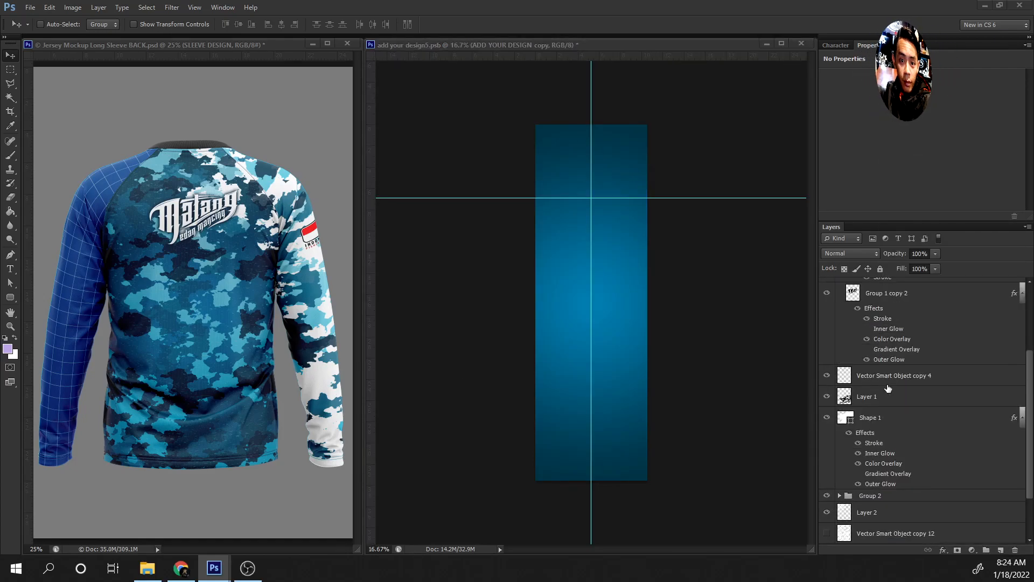
{"action": "left_click", "coordinate": [873, 376]}
{"action": "left_click_drag", "start_coordinate": [871, 458], "coordinate": [627, 372]}
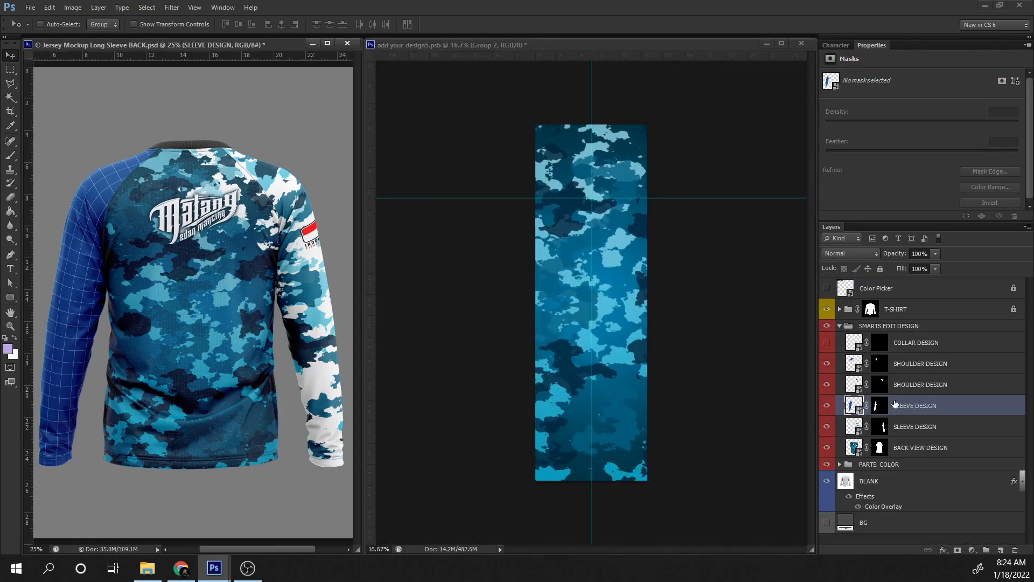
Step: Copy the Vector Smart Object copy 4 texture from the jersey design above Group 2 in the blue sleeve design
{"action": "key", "text": "ctrl+Tab"}
{"action": "left_click", "coordinate": [871, 415]}
{"action": "left_click_drag", "start_coordinate": [871, 416], "coordinate": [664, 318]}
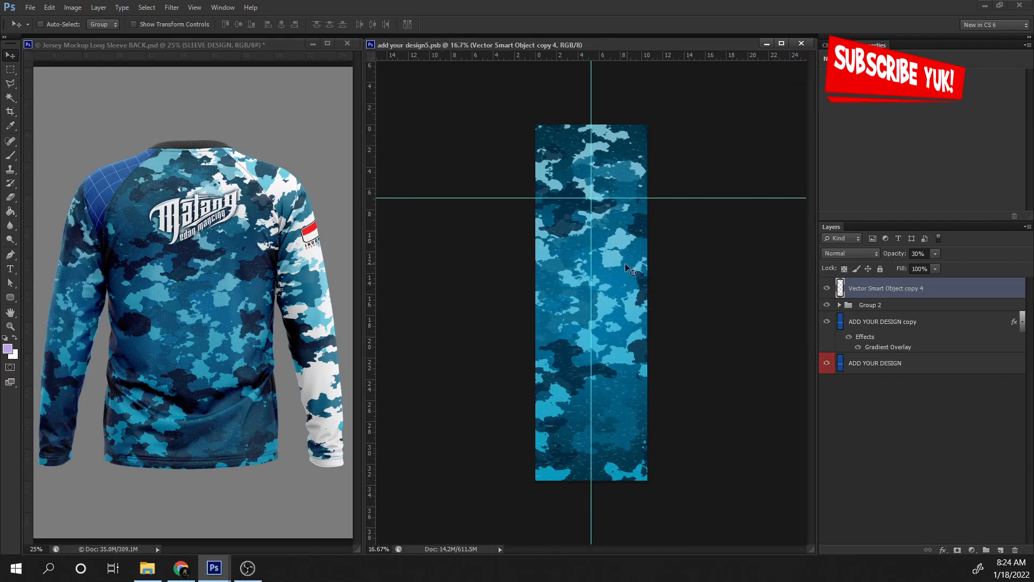
Step: Copy the Vector Smart Object copy 4 texture between Group 2 and the flag logo in the white sleeve design, then save it
{"action": "key", "text": "ctrl+Tab"}
{"action": "key", "text": "ctrl+Tab"}
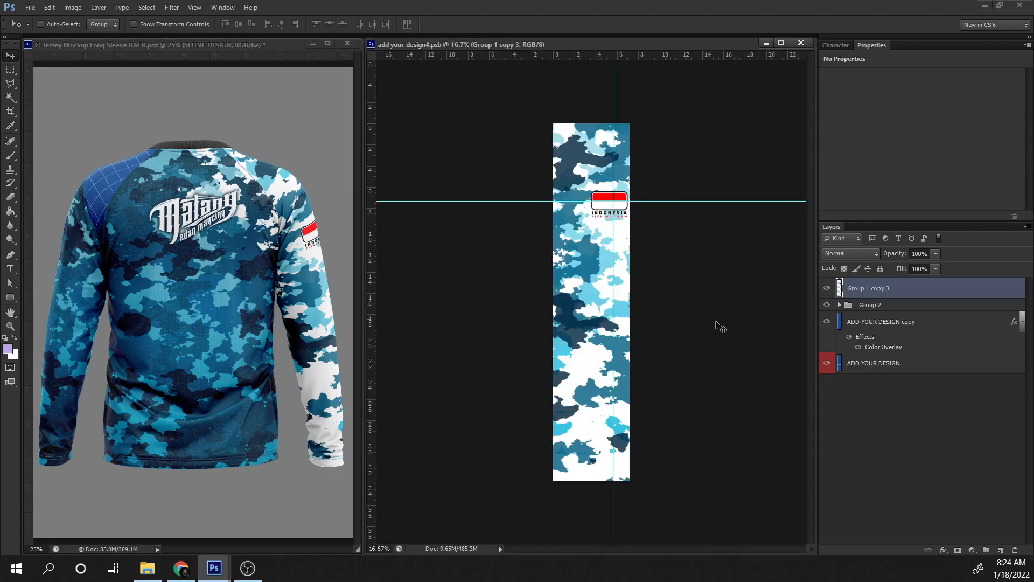
{"action": "left_click", "coordinate": [866, 315]}
{"action": "left_click", "coordinate": [868, 306]}
{"action": "key", "text": "ctrl+Tab"}
{"action": "left_click_drag", "start_coordinate": [858, 492], "coordinate": [619, 345]}
{"action": "key", "text": "ctrl+t"}
{"action": "key", "text": "ctrl+s"}
{"action": "left_click", "coordinate": [497, 203]}
{"action": "key", "text": "ctrl+s"}
{"action": "left_click", "coordinate": [443, 203]}
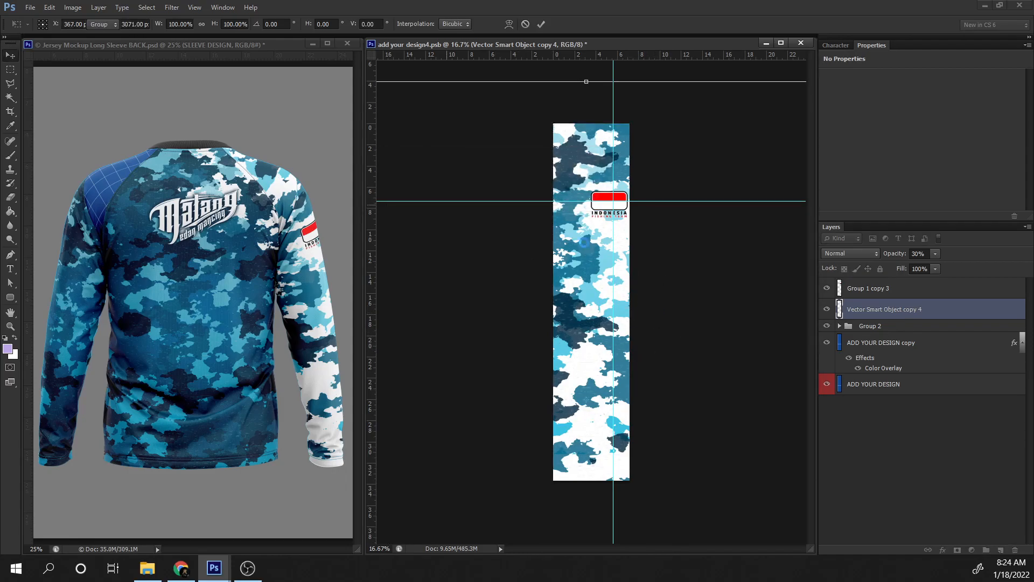
Step: Reopen the lower SHOULDER DESIGN smart object and copy the Vector Smart Object copy 4 texture above Group 2
{"action": "left_click", "coordinate": [288, 299]}
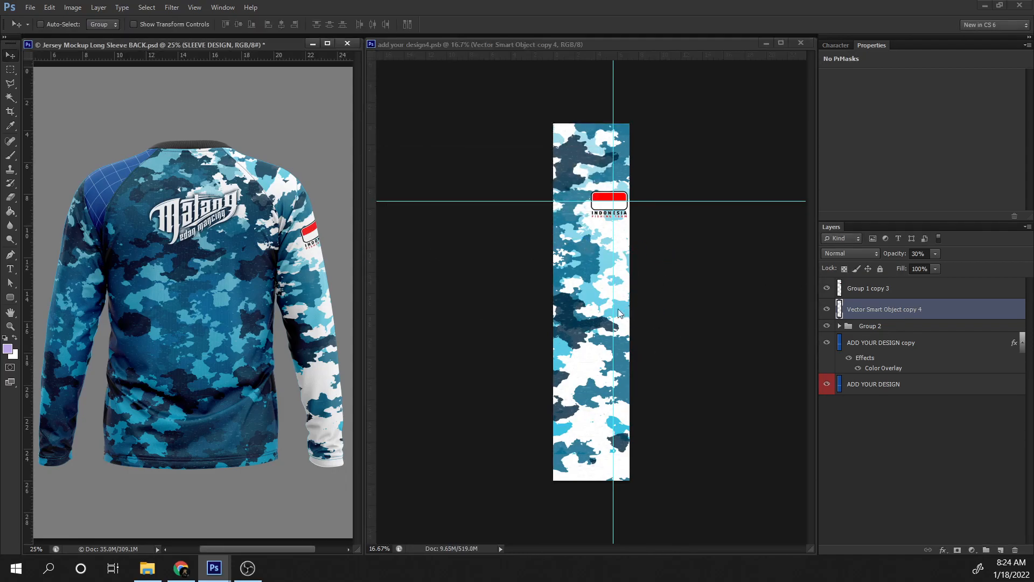
{"action": "double_click", "coordinate": [857, 389]}
{"action": "left_click", "coordinate": [862, 302]}
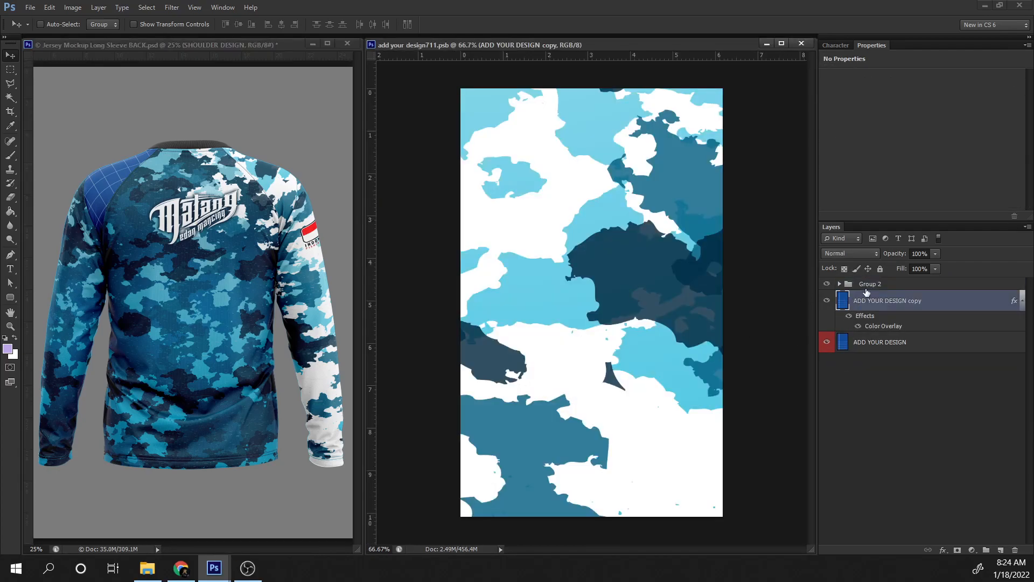
{"action": "left_click", "coordinate": [867, 285]}
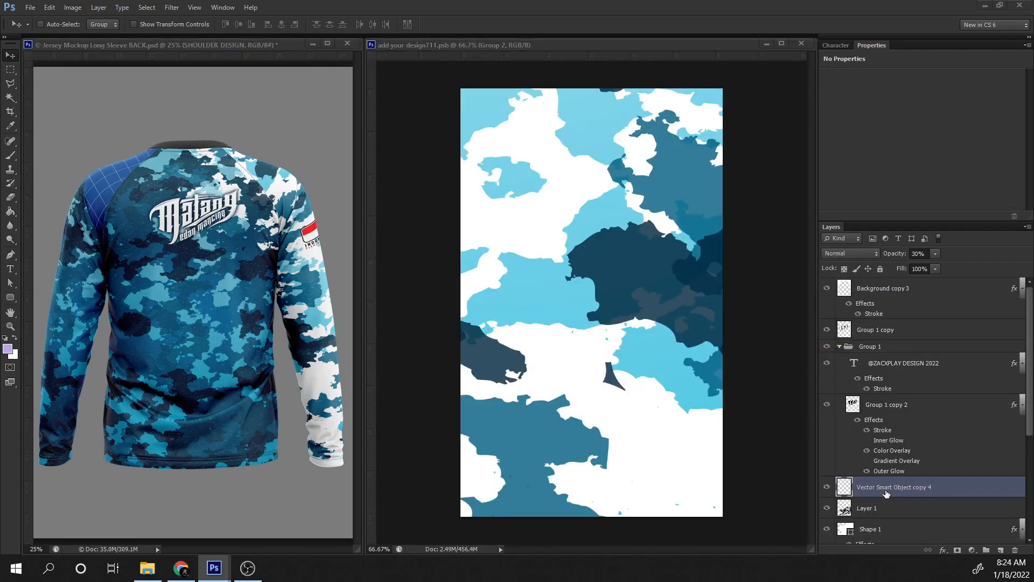
{"action": "left_click_drag", "start_coordinate": [885, 492], "coordinate": [598, 290]}
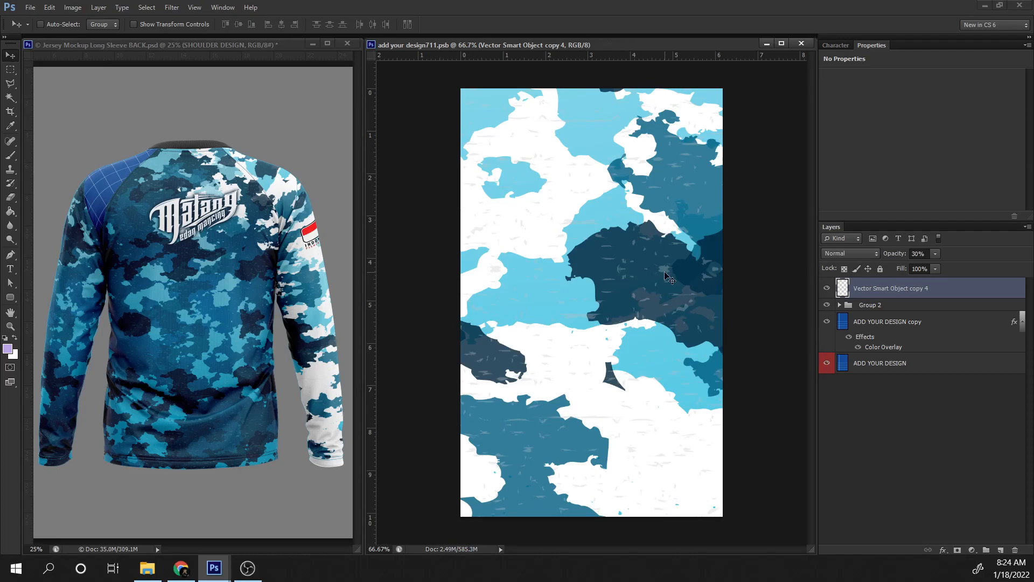
Step: Open the back mockup's upper SHOULDER DESIGN, duplicate ADD YOUR DESIGN and paste the copied gradient style onto the duplicate
{"action": "left_click", "coordinate": [248, 318]}
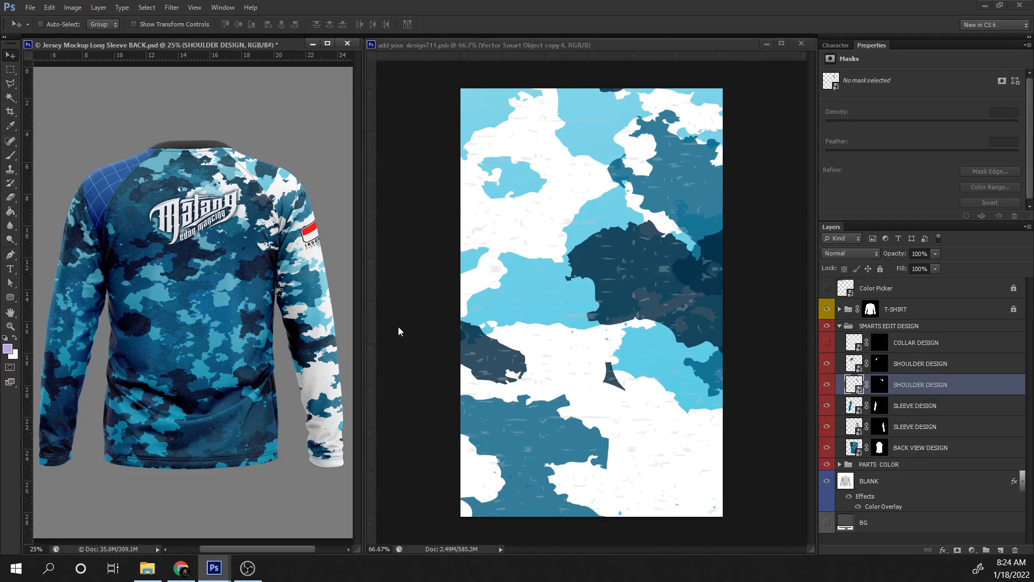
{"action": "left_click", "coordinate": [860, 368]}
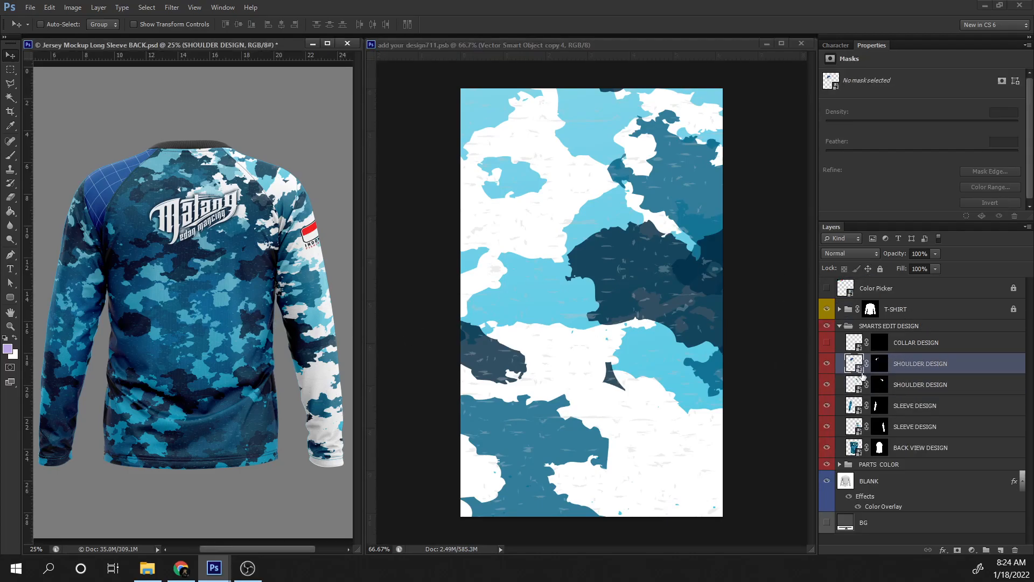
{"action": "double_click", "coordinate": [860, 369]}
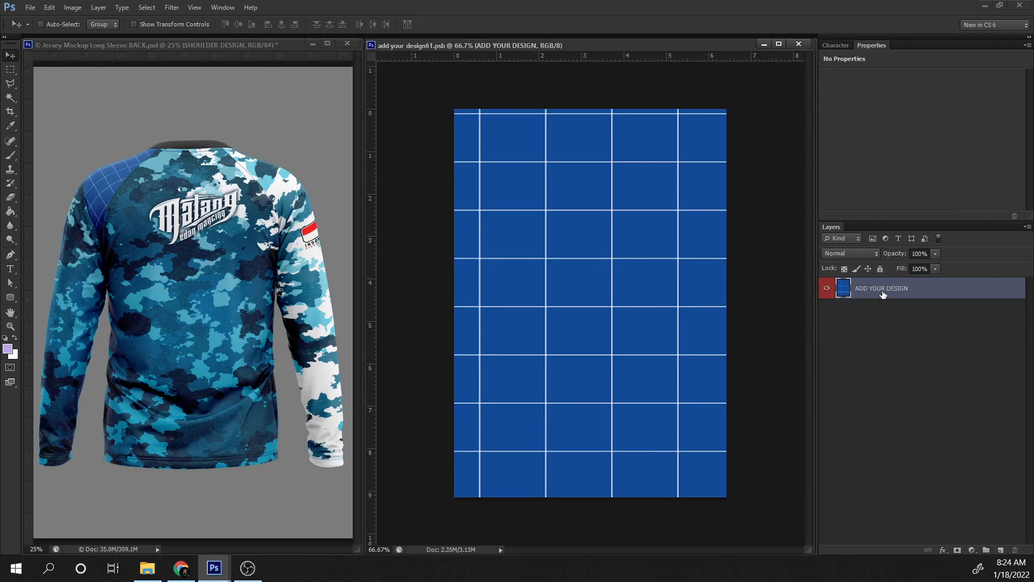
{"action": "key", "text": "ctrl+j"}
{"action": "right_click", "coordinate": [879, 290]}
{"action": "left_click", "coordinate": [843, 288]}
{"action": "right_click", "coordinate": [876, 292]}
{"action": "left_click", "coordinate": [910, 351]}
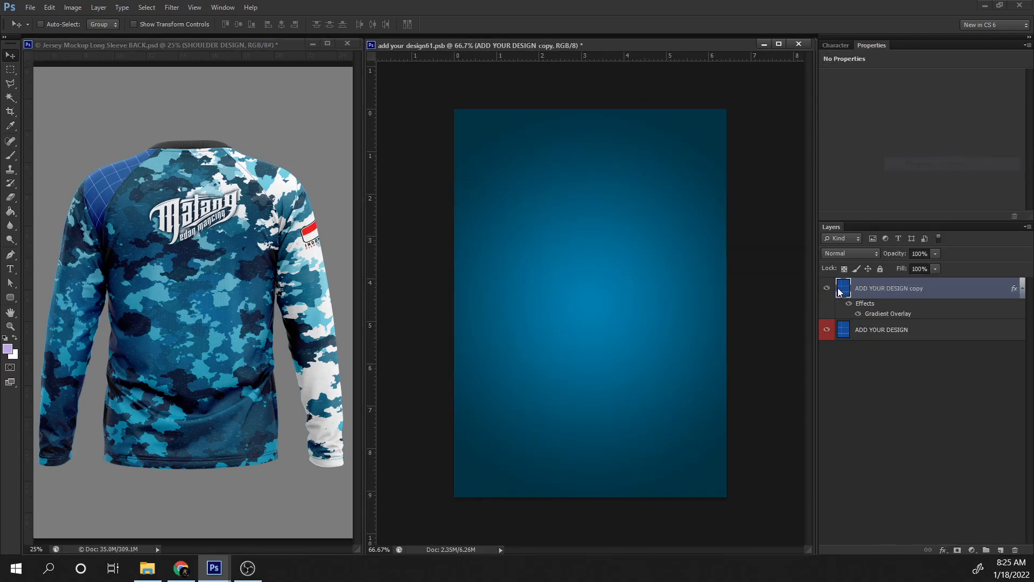
Step: Copy the hex color of the dark stop in the shoulder layer's Gradient Overlay
{"action": "double_click", "coordinate": [942, 288]}
{"action": "left_click", "coordinate": [738, 288]}
{"action": "left_click", "coordinate": [870, 218]}
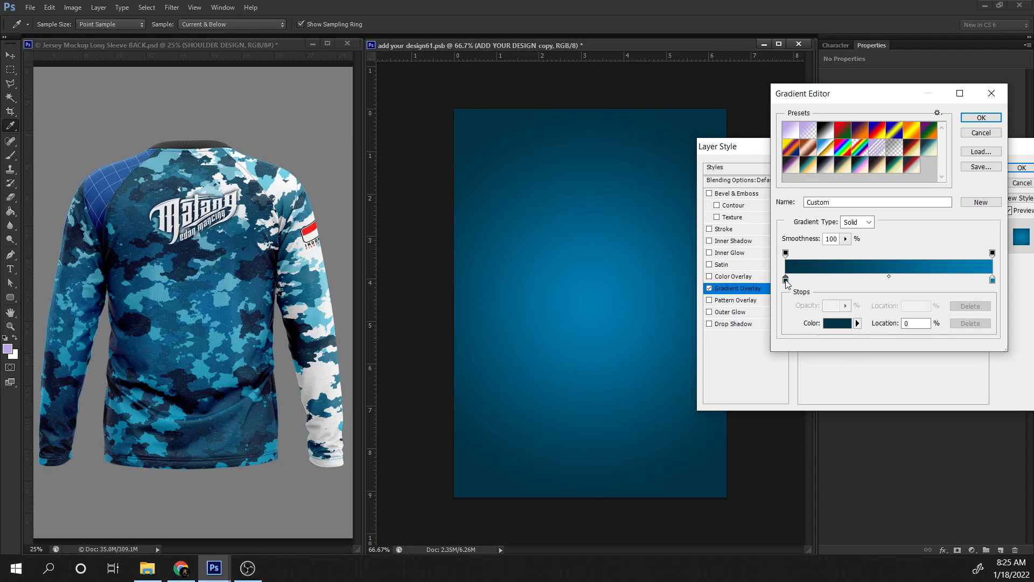
{"action": "double_click", "coordinate": [786, 280]}
{"action": "left_click", "coordinate": [938, 209]}
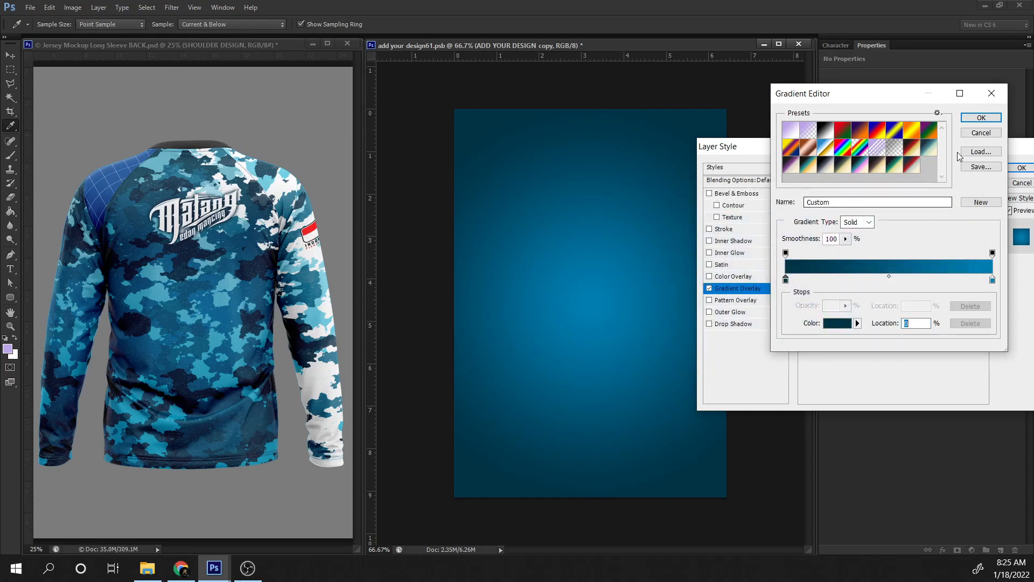
{"action": "left_click", "coordinate": [978, 119]}
Step: Replace the shoulder layer's Gradient Overlay with a Color Overlay of 003346 and save the design
{"action": "left_click", "coordinate": [709, 288]}
{"action": "left_click", "coordinate": [735, 277]}
{"action": "left_click", "coordinate": [934, 189]}
{"action": "left_click", "coordinate": [879, 359]}
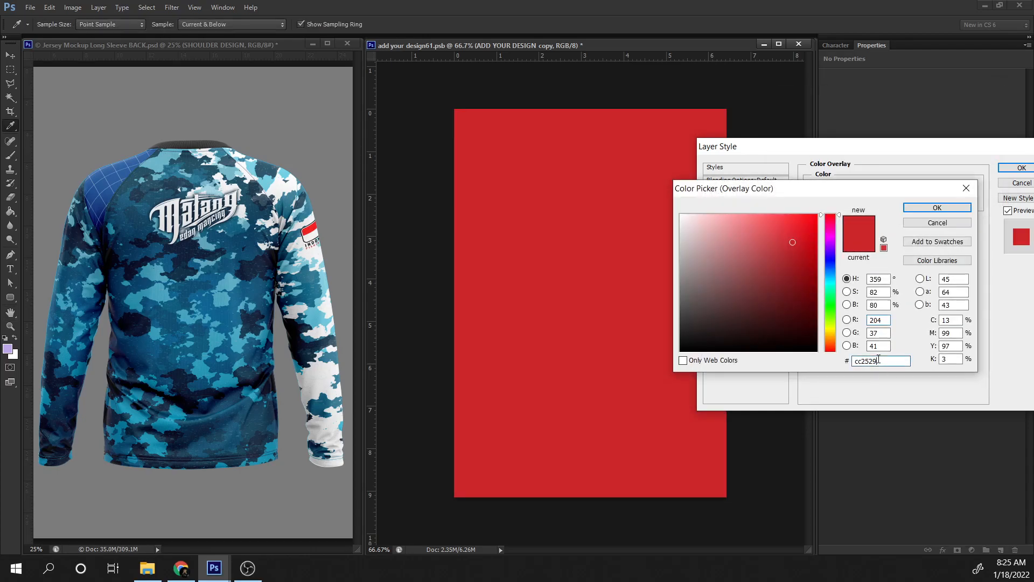
{"action": "type", "text": "003346"}
{"action": "left_click", "coordinate": [937, 208]}
{"action": "left_click", "coordinate": [1017, 170]}
{"action": "key", "text": "ctrl+s"}
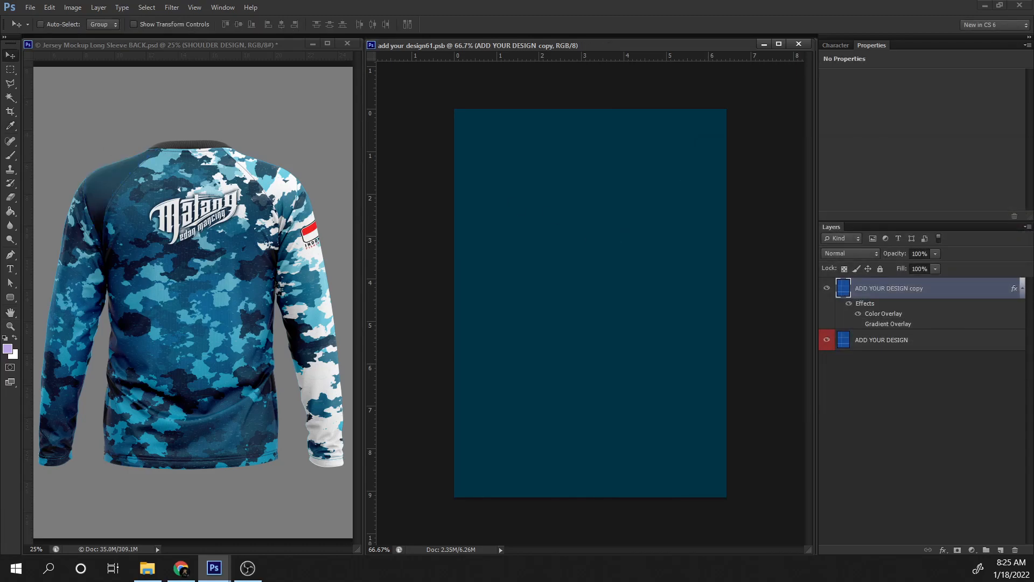
Step: Copy Group 2 and the Vector Smart Object copy 4 texture together into the dark shoulder design, reposition them and save
{"action": "key", "text": "ctrl+w"}
{"action": "scroll", "coordinate": [884, 466], "scroll_direction": "down", "scroll_amount": 1}
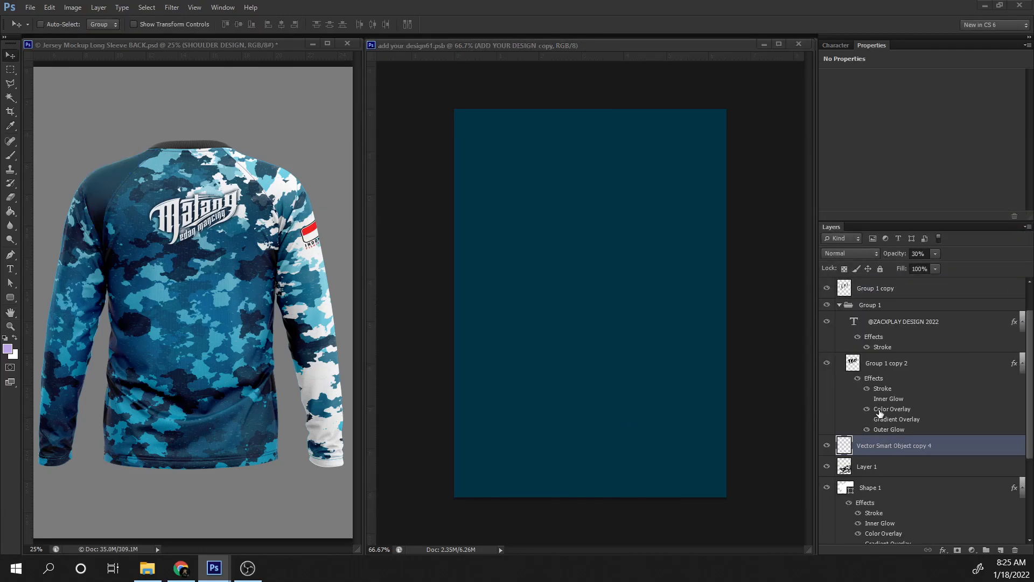
{"action": "left_click", "coordinate": [878, 307]}
{"action": "scroll", "coordinate": [881, 347], "scroll_direction": "down", "scroll_amount": 3}
{"action": "left_click", "coordinate": [878, 322]}
{"action": "left_click", "coordinate": [871, 459], "text": "ctrl"}
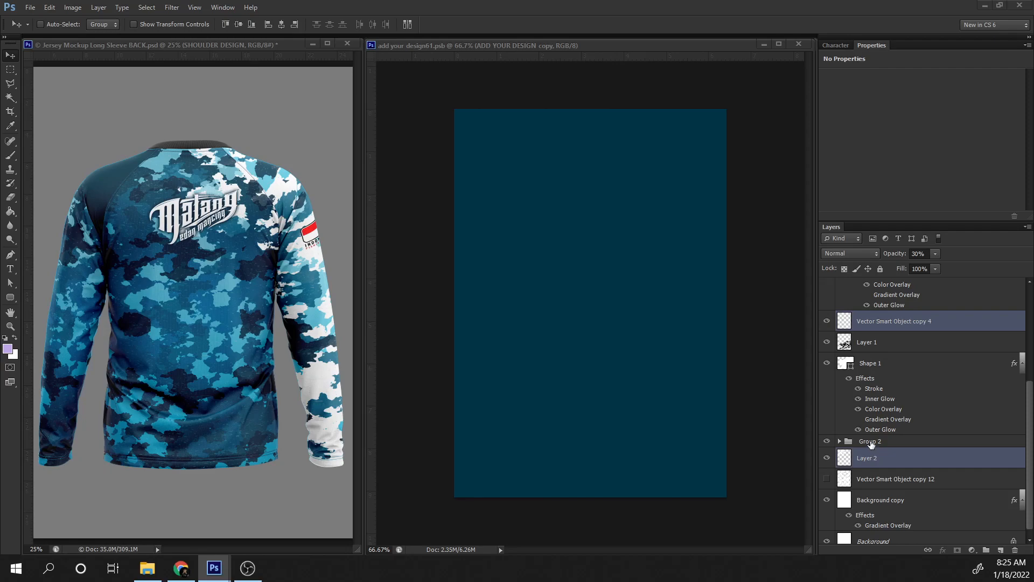
{"action": "left_click", "coordinate": [871, 443]}
{"action": "left_click", "coordinate": [867, 323], "text": "ctrl"}
{"action": "left_click_drag", "start_coordinate": [866, 323], "coordinate": [584, 295]}
{"action": "left_click_drag", "start_coordinate": [611, 339], "coordinate": [593, 217]}
{"action": "key", "text": "ctrl+s"}
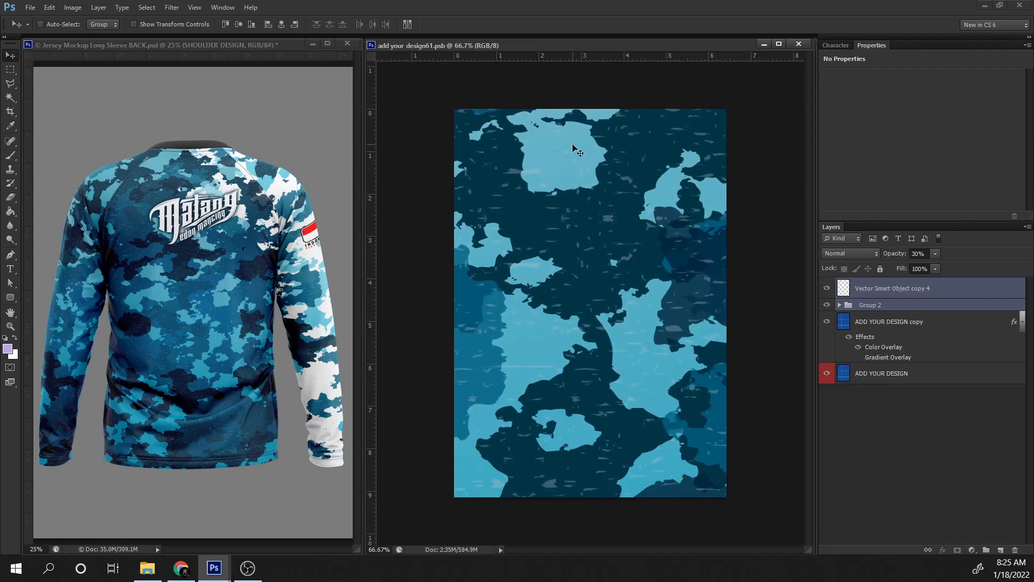
Step: Open the back mockup's upper SLEEVE DESIGN and copy the white Malang edan mancing lettering into it
{"action": "key", "text": "ctrl+Tab"}
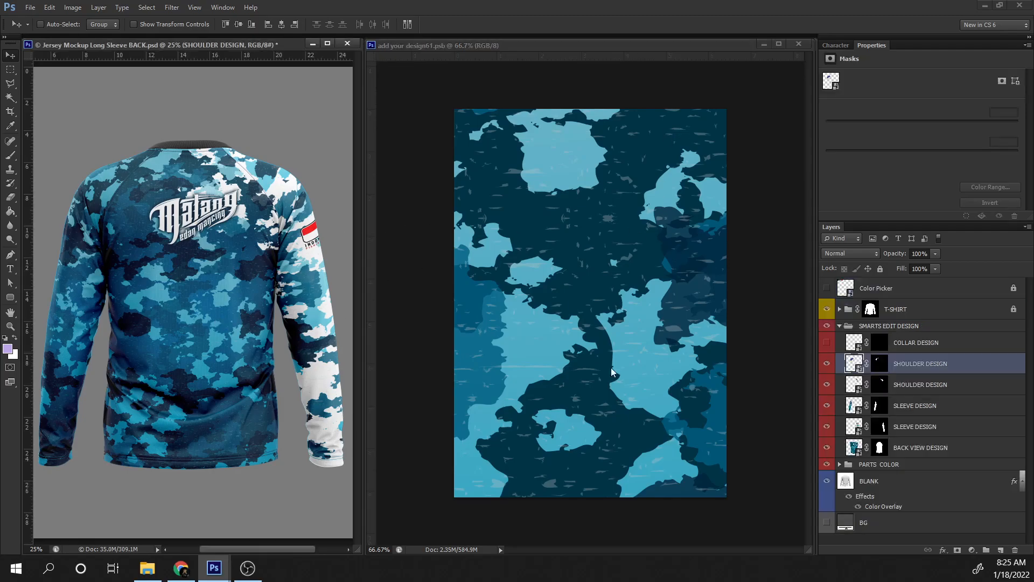
{"action": "double_click", "coordinate": [859, 411]}
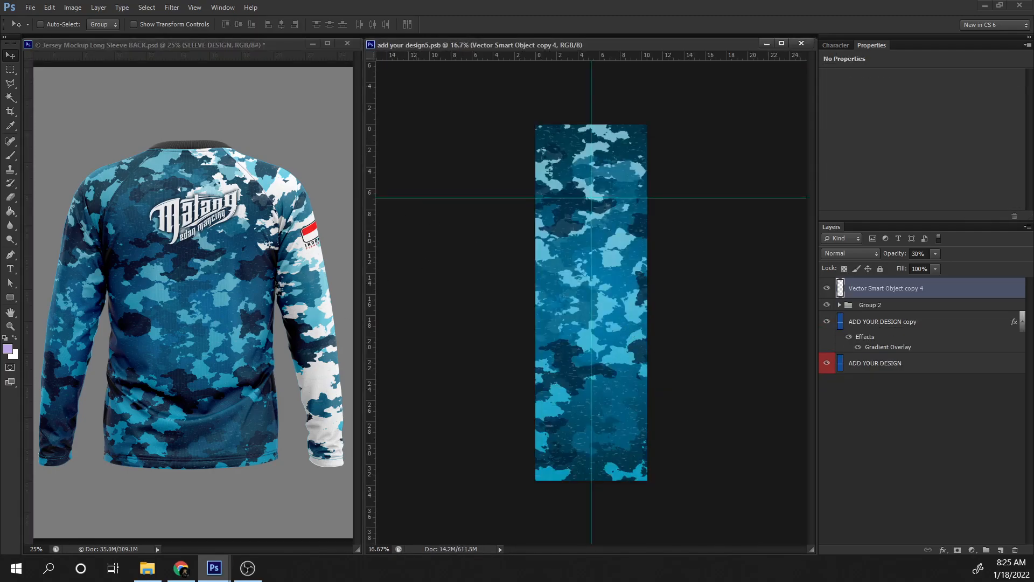
{"action": "key", "text": "ctrl+Tab"}
{"action": "left_click", "coordinate": [839, 327]}
{"action": "left_click_drag", "start_coordinate": [844, 329], "coordinate": [487, 310]}
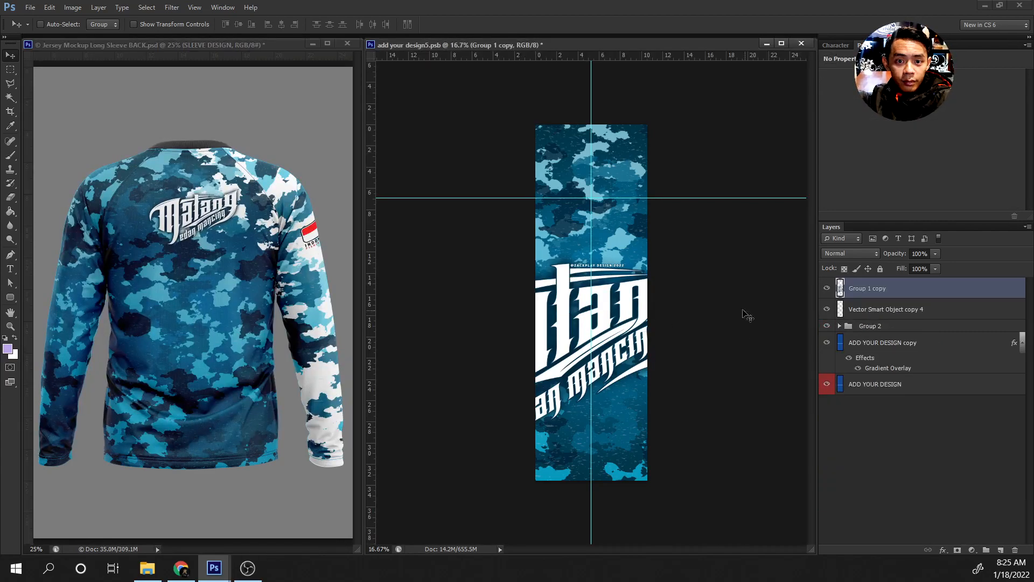
Step: Rotate the Malang lettering clockwise to run vertically, scale it down and place it on the lower left part of the sleeve design
{"action": "key", "text": "ctrl+t"}
{"action": "left_click_drag", "start_coordinate": [739, 231], "coordinate": [668, 518]}
{"action": "left_click_drag", "start_coordinate": [663, 180], "coordinate": [568, 323]}
{"action": "left_click_drag", "start_coordinate": [546, 425], "coordinate": [590, 398]}
{"action": "key", "text": "Return"}
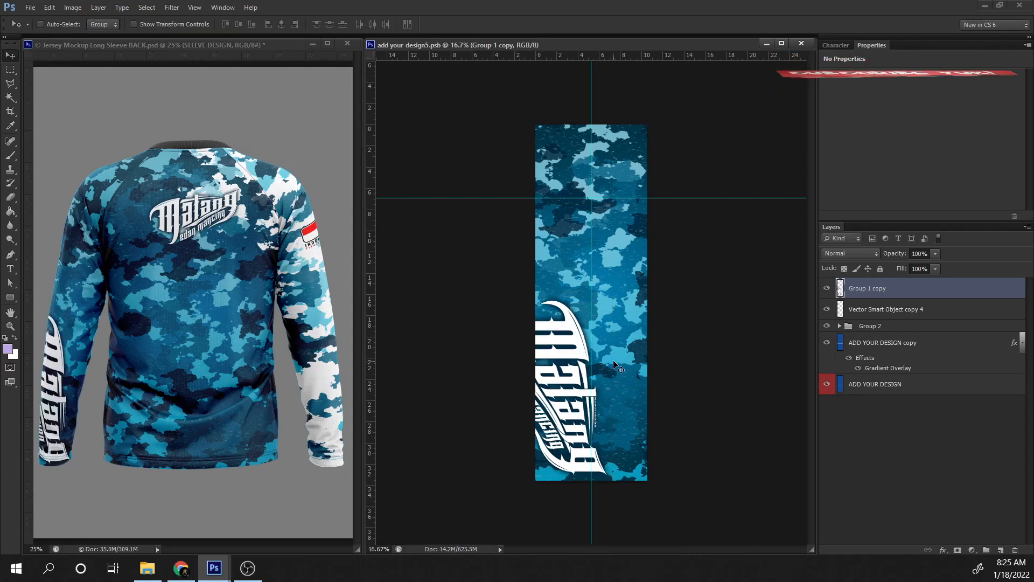
Step: Reposition the vertical lettering slightly higher against the sleeve design's left edge and save the design to update the back mockup
{"action": "left_click_drag", "start_coordinate": [552, 381], "coordinate": [556, 352]}
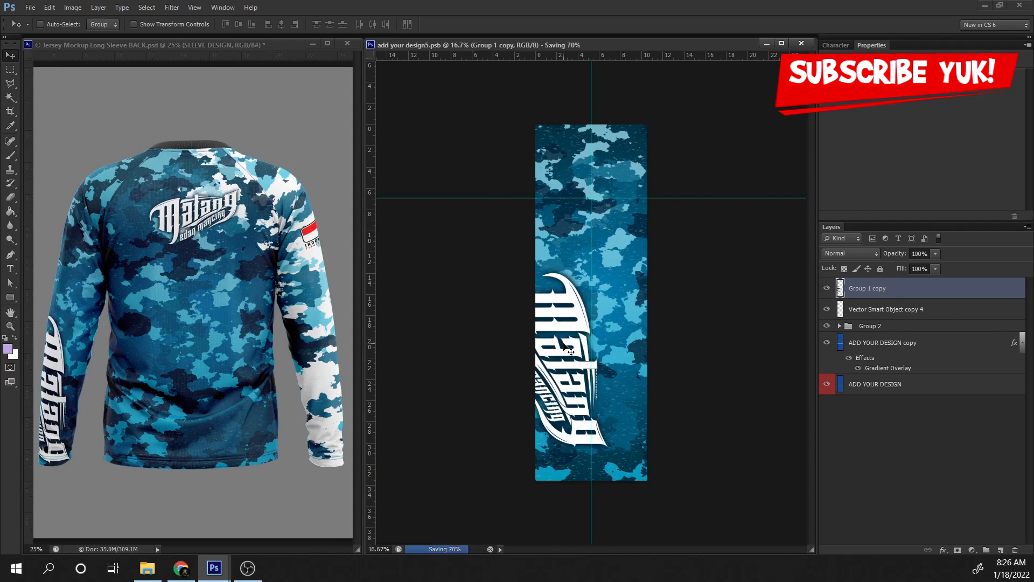
{"action": "left_click_drag", "start_coordinate": [585, 352], "coordinate": [568, 346]}
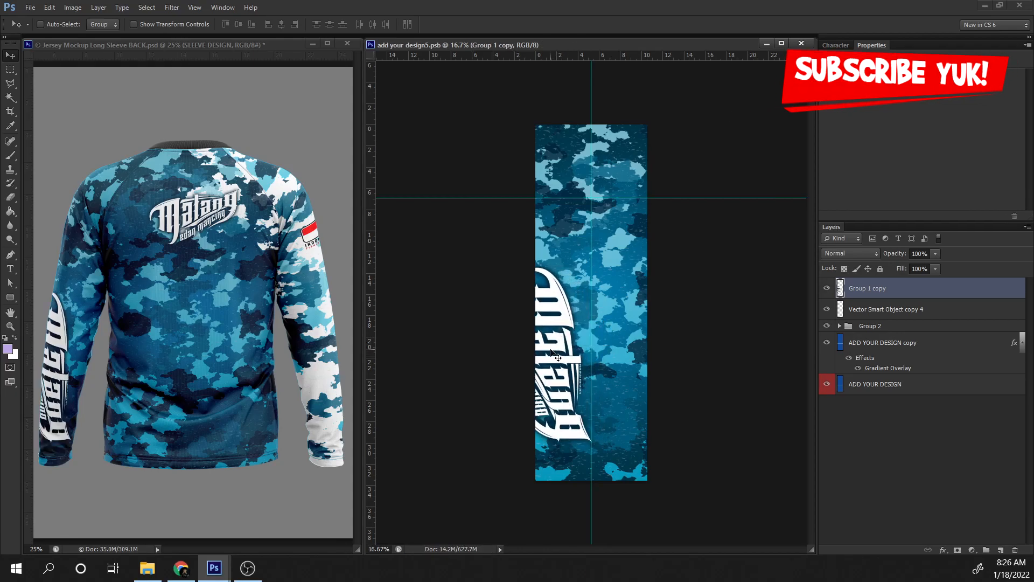
{"action": "key", "text": "ctrl+s"}
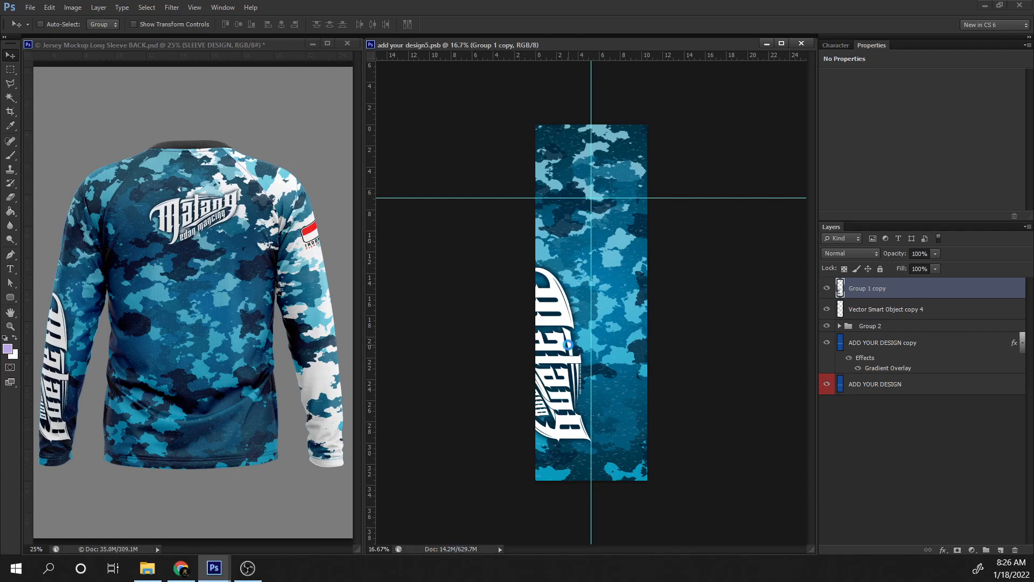
{"action": "left_click_drag", "start_coordinate": [554, 352], "coordinate": [572, 355]}
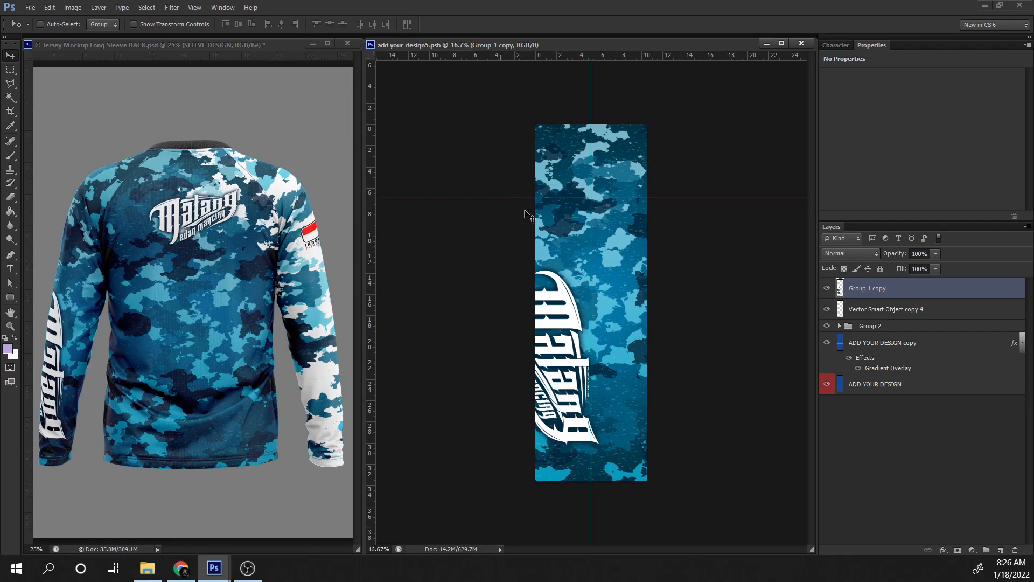
Step: Examine the back jersey up close, checking the sleeve lettering, the cuffs and the hem stitching
{"action": "left_click", "coordinate": [250, 44]}
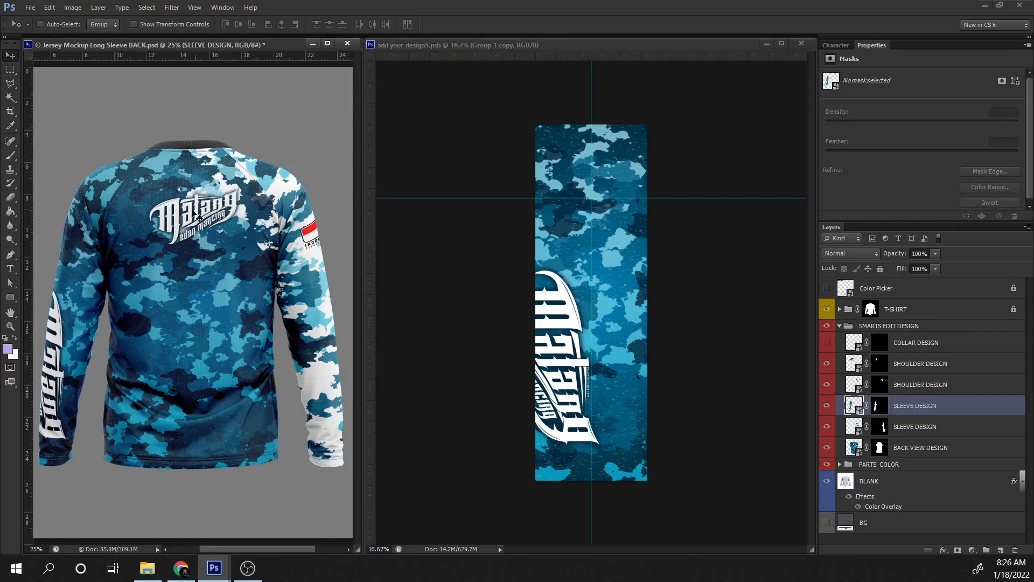
{"action": "left_click", "coordinate": [329, 45]}
{"action": "key", "text": "ctrl+plus"}
{"action": "key", "text": "ctrl+plus"}
{"action": "key", "text": "ctrl+plus"}
{"action": "key", "text": "ctrl+plus"}
{"action": "left_click_drag", "start_coordinate": [829, 66], "coordinate": [870, 278]}
{"action": "key", "text": "ctrl+minus"}
{"action": "key", "text": "ctrl+minus"}
{"action": "left_click_drag", "start_coordinate": [600, 420], "coordinate": [612, 188]}
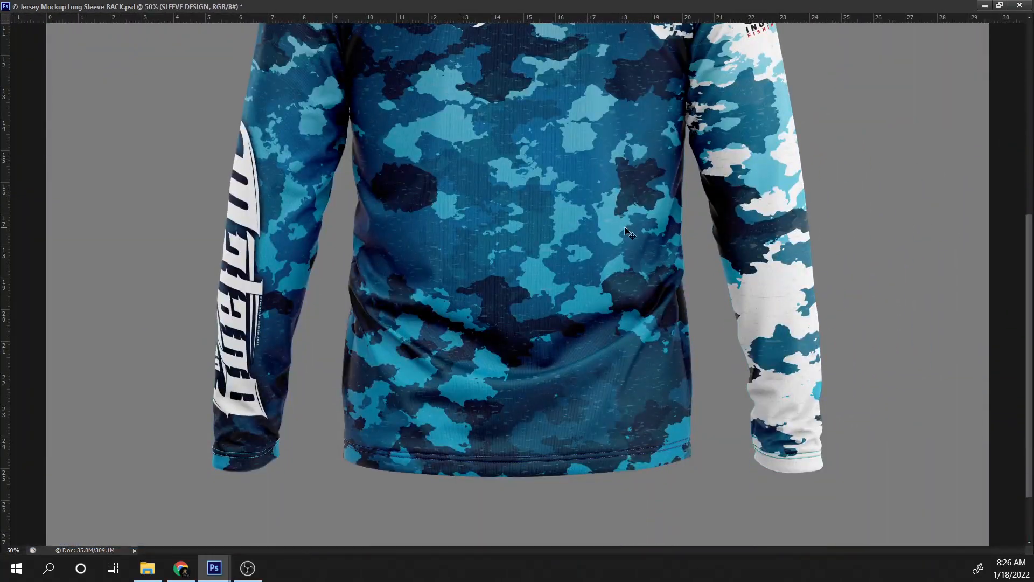
{"action": "key", "text": "ctrl+minus"}
{"action": "left_click", "coordinate": [999, 6]}
{"action": "left_click_drag", "start_coordinate": [313, 229], "coordinate": [171, 246]}
{"action": "key", "text": "ctrl+minus"}
{"action": "left_click_drag", "start_coordinate": [259, 302], "coordinate": [283, 339]}
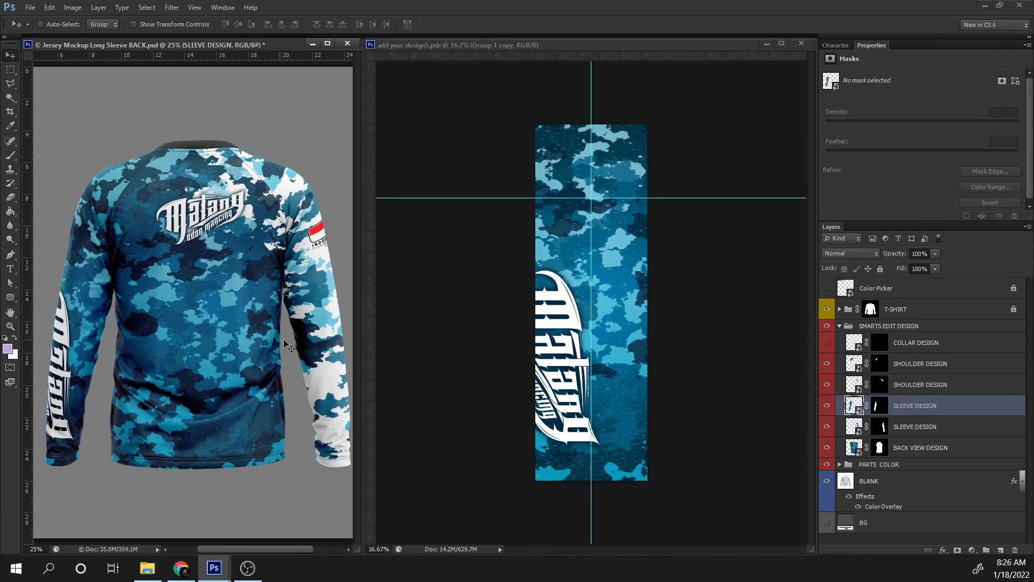
Step: Set the T-SHIRT STITCHES color fill in the PARTS COLOR group to white, ffffff
{"action": "left_click", "coordinate": [839, 465]}
{"action": "scroll", "coordinate": [862, 442], "scroll_direction": "down", "scroll_amount": 4}
{"action": "left_click", "coordinate": [883, 422]}
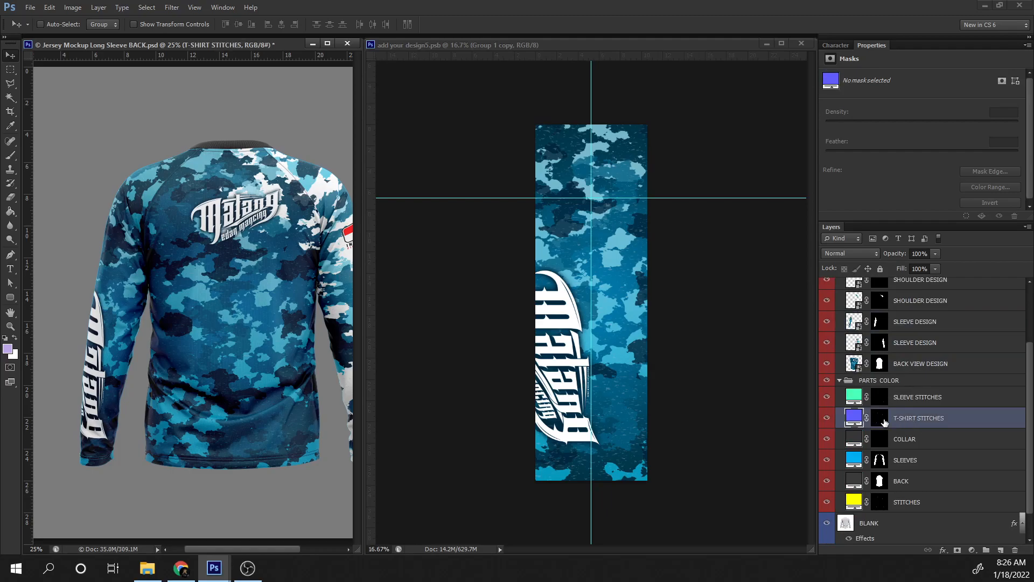
{"action": "double_click", "coordinate": [853, 417]}
{"action": "left_click", "coordinate": [682, 215]}
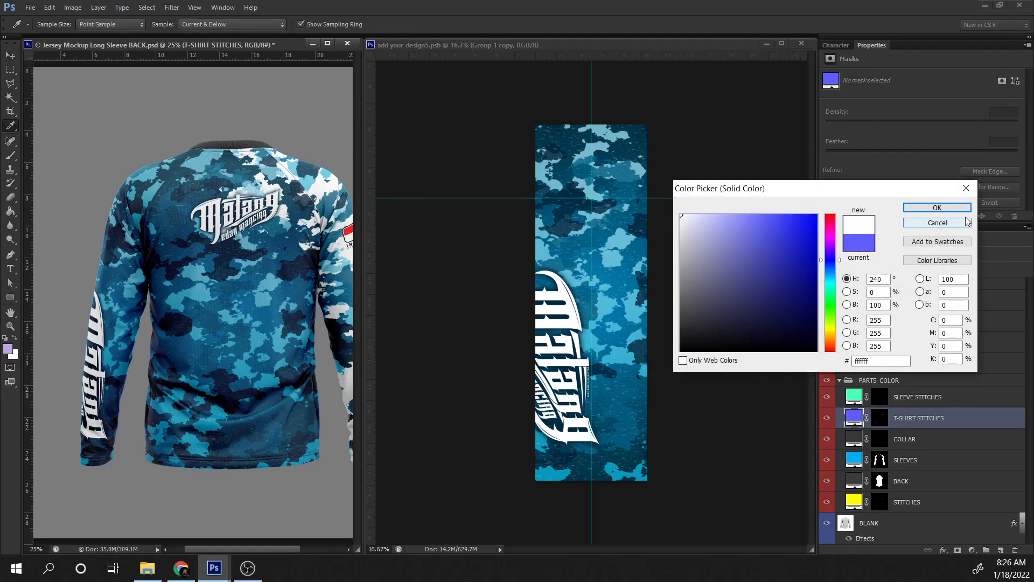
{"action": "left_click", "coordinate": [948, 208]}
Step: Examine the recolored body stitches along the back jersey's hem and compare them with the cuff stitches
{"action": "scroll", "coordinate": [318, 229], "scroll_direction": "up", "scroll_amount": 3}
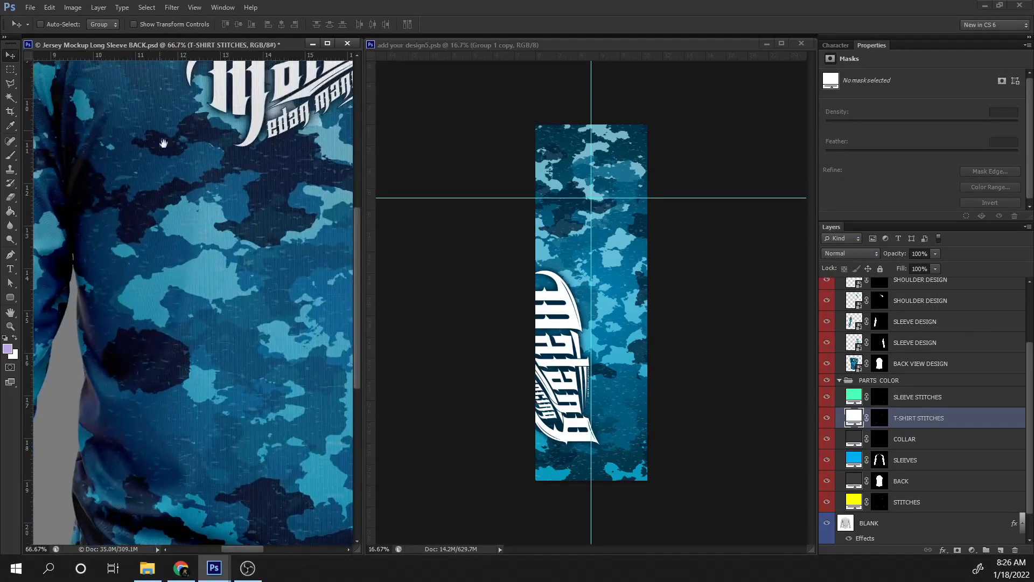
{"action": "left_click_drag", "start_coordinate": [197, 299], "coordinate": [328, 47]}
{"action": "left_click", "coordinate": [327, 45]}
{"action": "left_click_drag", "start_coordinate": [380, 194], "coordinate": [483, 199]}
{"action": "scroll", "coordinate": [483, 199], "scroll_direction": "down", "scroll_amount": 5}
{"action": "scroll", "coordinate": [495, 232], "scroll_direction": "up", "scroll_amount": 3}
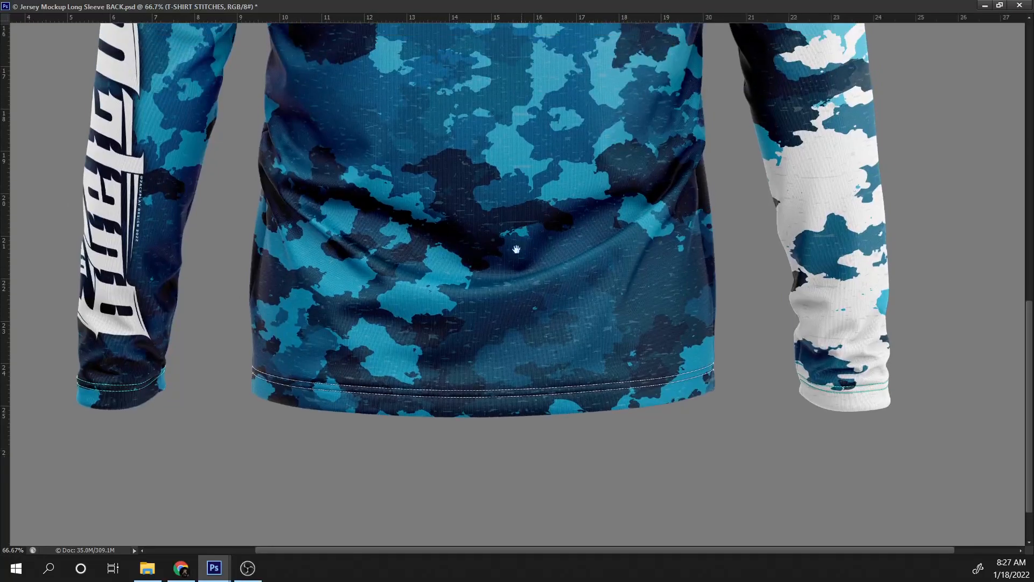
{"action": "scroll", "coordinate": [531, 260], "scroll_direction": "down", "scroll_amount": 1}
{"action": "scroll", "coordinate": [531, 260], "scroll_direction": "down", "scroll_amount": 1}
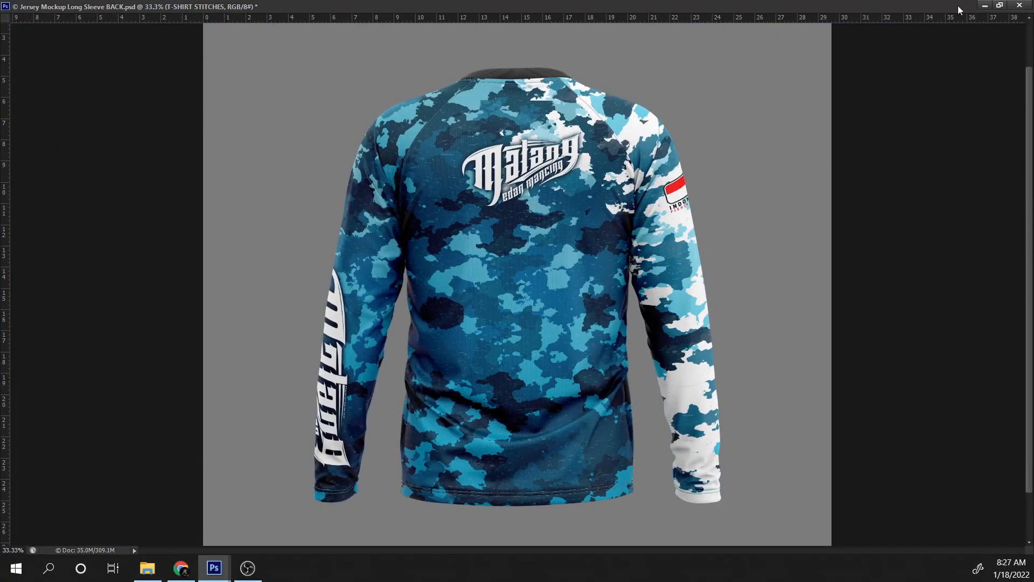
Step: Set the SLEEVE STITCHES color fill of the back mockup to white
{"action": "left_click", "coordinate": [1000, 5]}
{"action": "left_click", "coordinate": [889, 404]}
{"action": "double_click", "coordinate": [854, 396]}
{"action": "left_click", "coordinate": [683, 200]}
{"action": "left_click", "coordinate": [937, 207]}
Step: Check the cuff, hem and shoulder stitching of the back jersey up close and save the mockup
{"action": "left_click", "coordinate": [327, 47]}
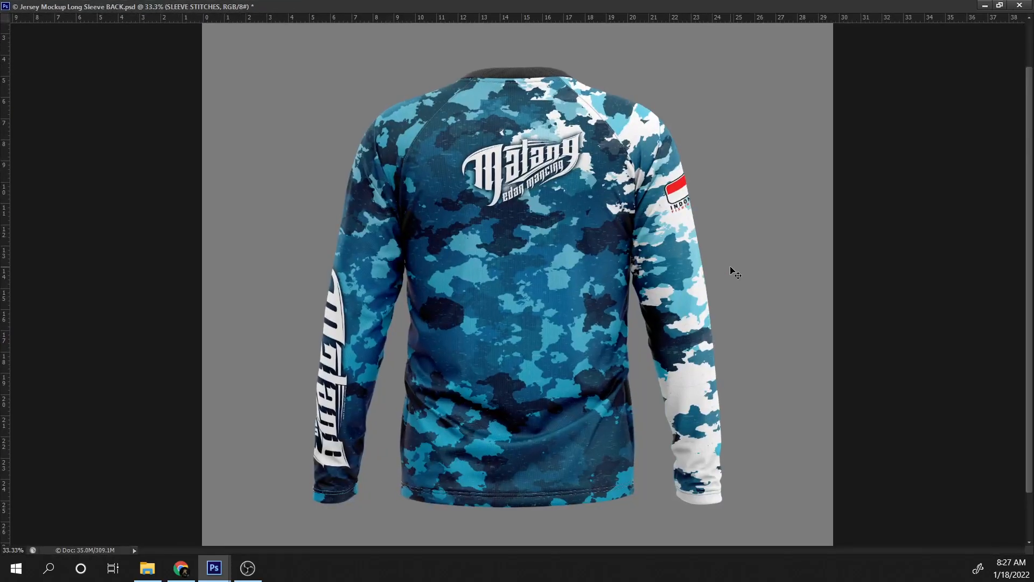
{"action": "scroll", "coordinate": [730, 266], "scroll_direction": "up", "scroll_amount": 3}
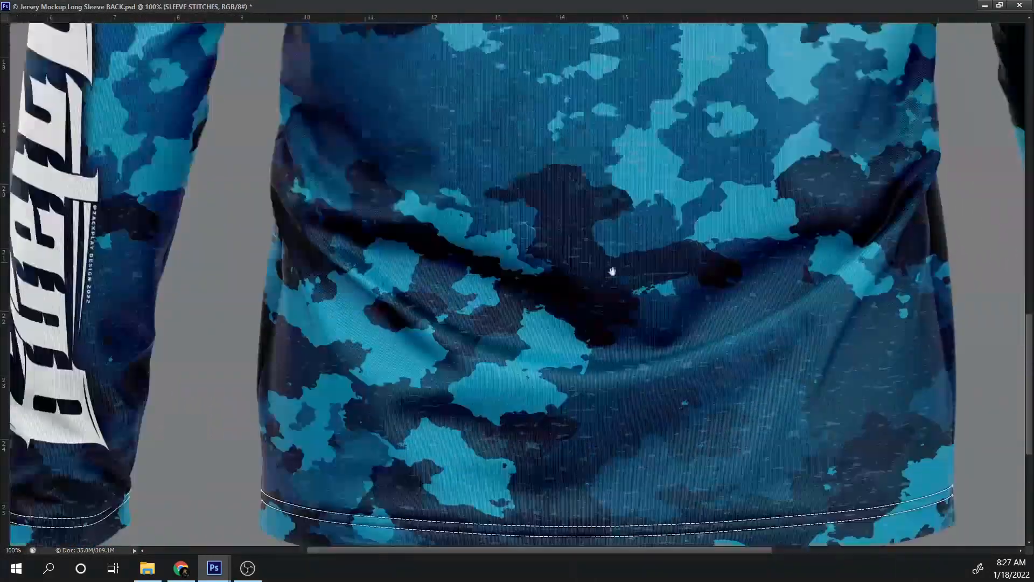
{"action": "left_click_drag", "start_coordinate": [612, 272], "coordinate": [620, 463]}
{"action": "left_click_drag", "start_coordinate": [826, 332], "coordinate": [539, 271]}
{"action": "scroll", "coordinate": [539, 269], "scroll_direction": "down", "scroll_amount": 3}
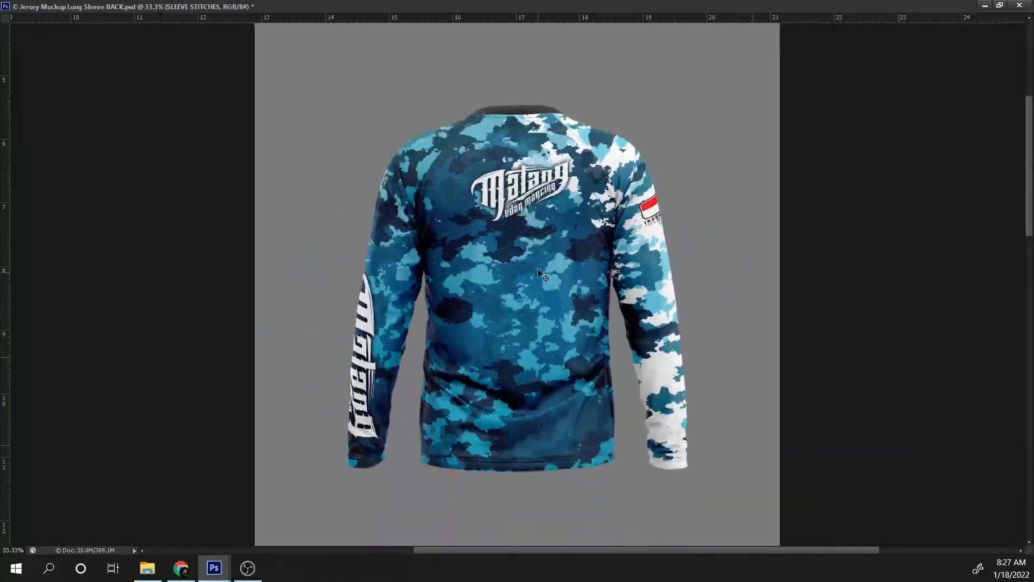
{"action": "scroll", "coordinate": [582, 204], "scroll_direction": "down", "scroll_amount": 1}
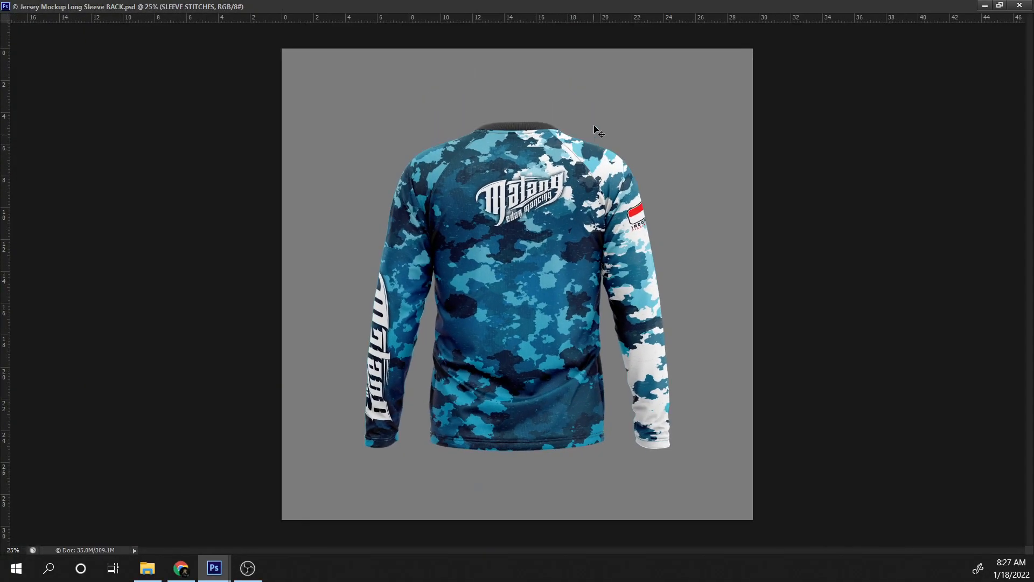
{"action": "double_click", "coordinate": [620, 7]}
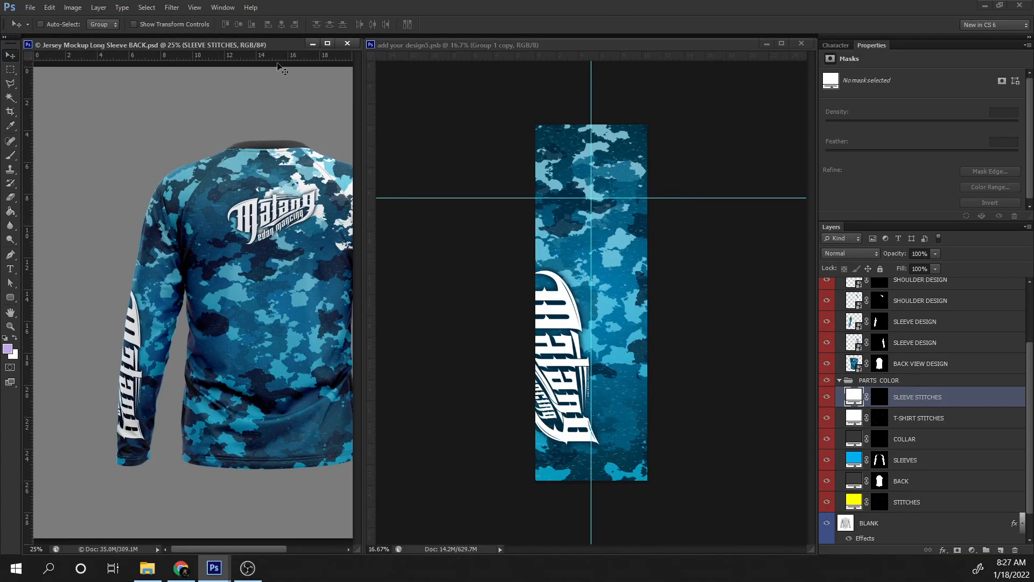
Step: Open Jersey Mockup Long Sleeve FRONT.psd in place of the closed sleeve design and arrange it beside the back mockup
{"action": "left_click", "coordinate": [802, 44]}
{"action": "left_click", "coordinate": [801, 45]}
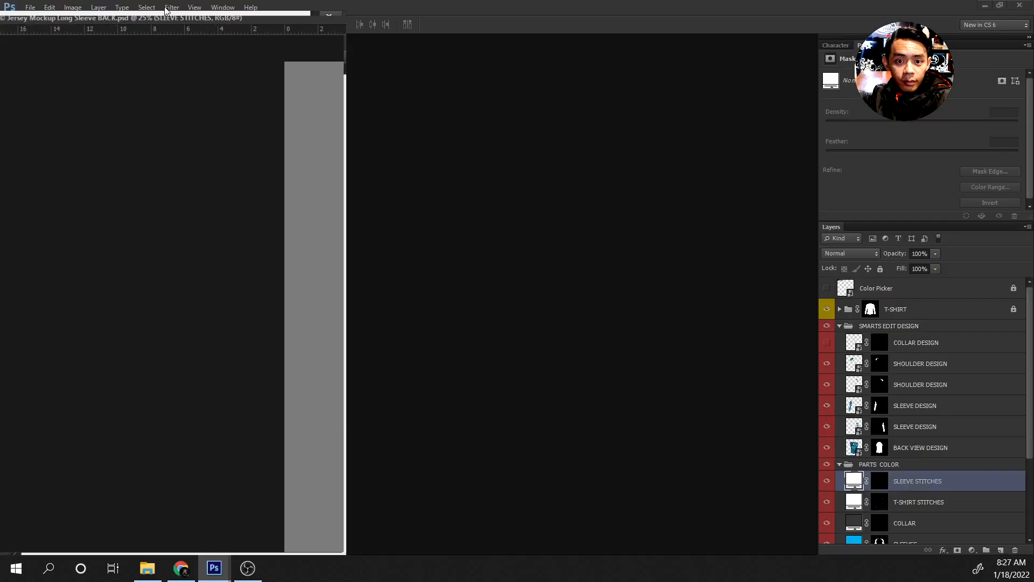
{"action": "left_click", "coordinate": [30, 8]}
{"action": "left_click", "coordinate": [44, 36]}
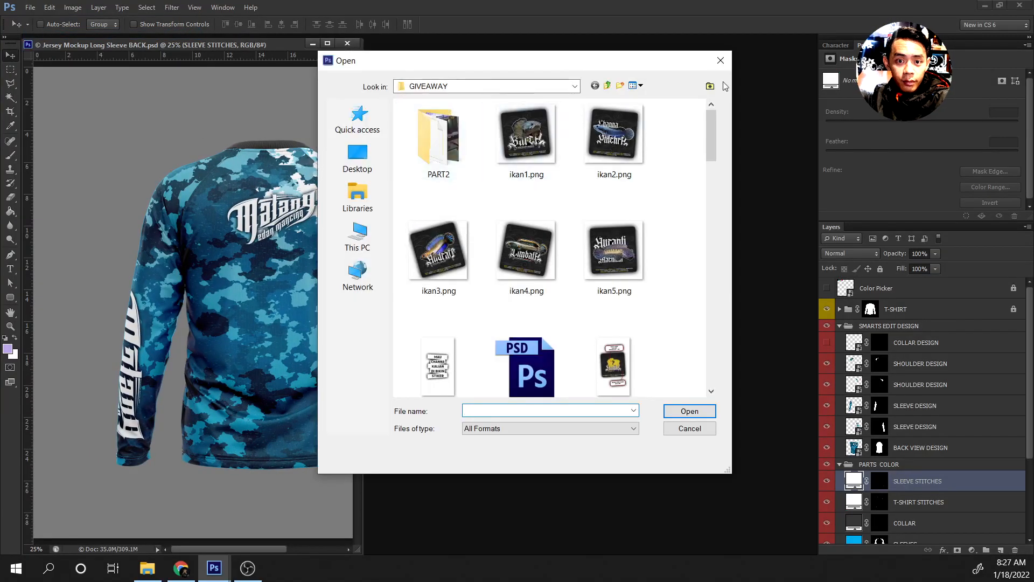
{"action": "key", "text": "Escape"}
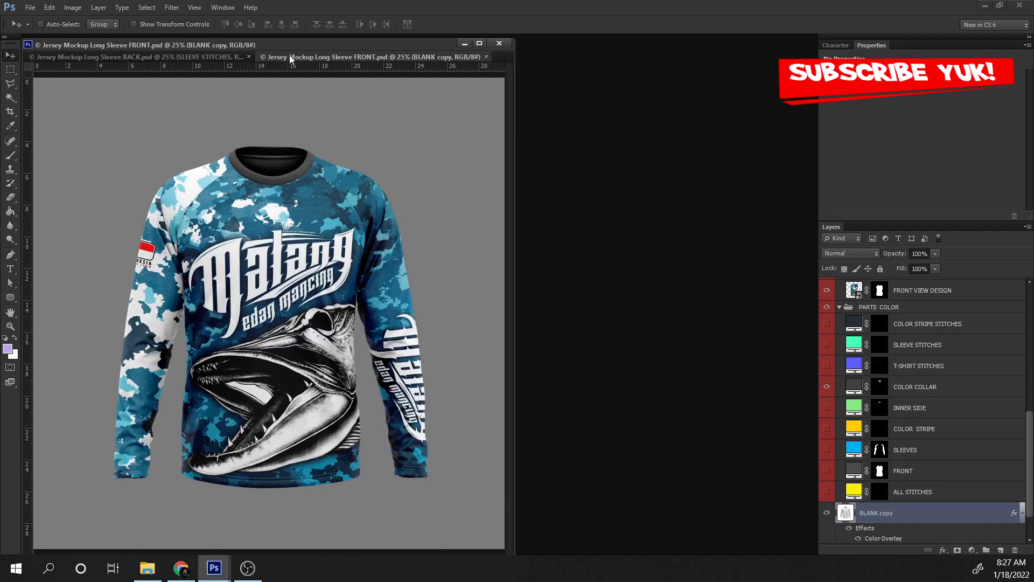
{"action": "left_click_drag", "start_coordinate": [290, 55], "coordinate": [363, 53]}
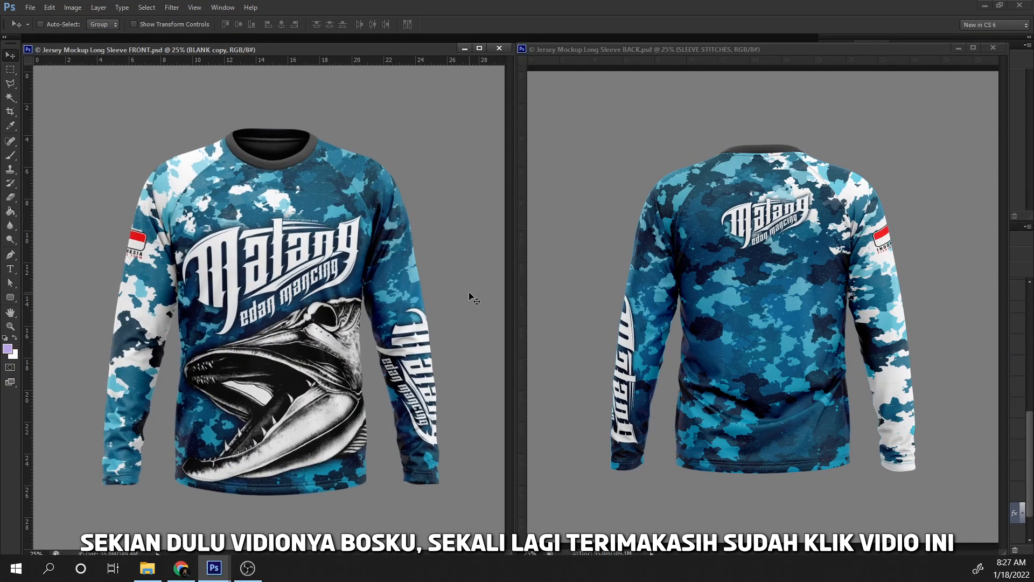
Step: Examine the finished front and back jerseys side by side, including close-ups of their lettering and camouflage
{"action": "scroll", "coordinate": [469, 292], "scroll_direction": "up", "scroll_amount": 3}
{"action": "left_click_drag", "start_coordinate": [270, 280], "coordinate": [353, 277]}
{"action": "scroll", "coordinate": [354, 278], "scroll_direction": "down", "scroll_amount": 3}
{"action": "key", "text": "ctrl+r"}
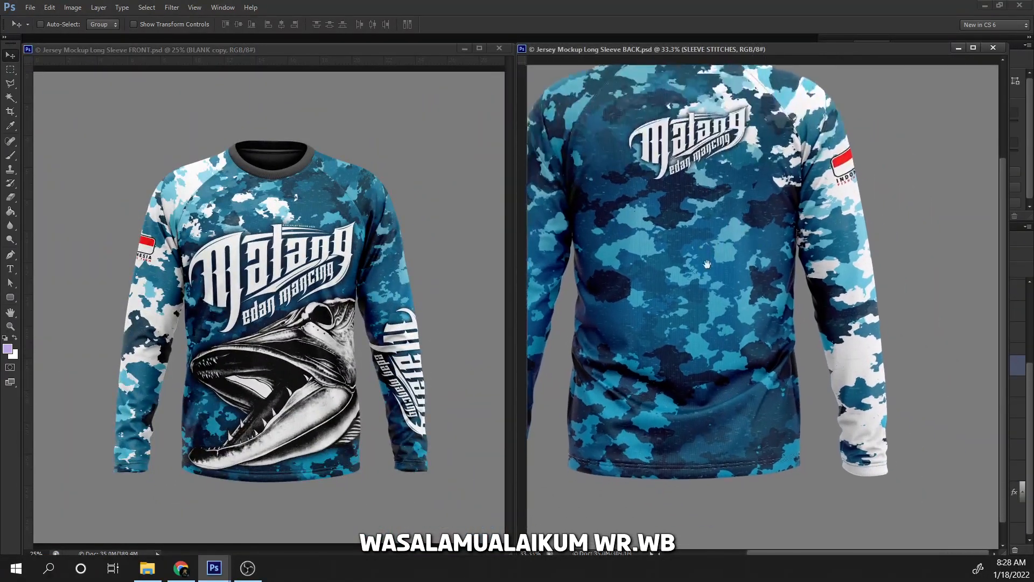
{"action": "scroll", "coordinate": [809, 281], "scroll_direction": "up", "scroll_amount": 3}
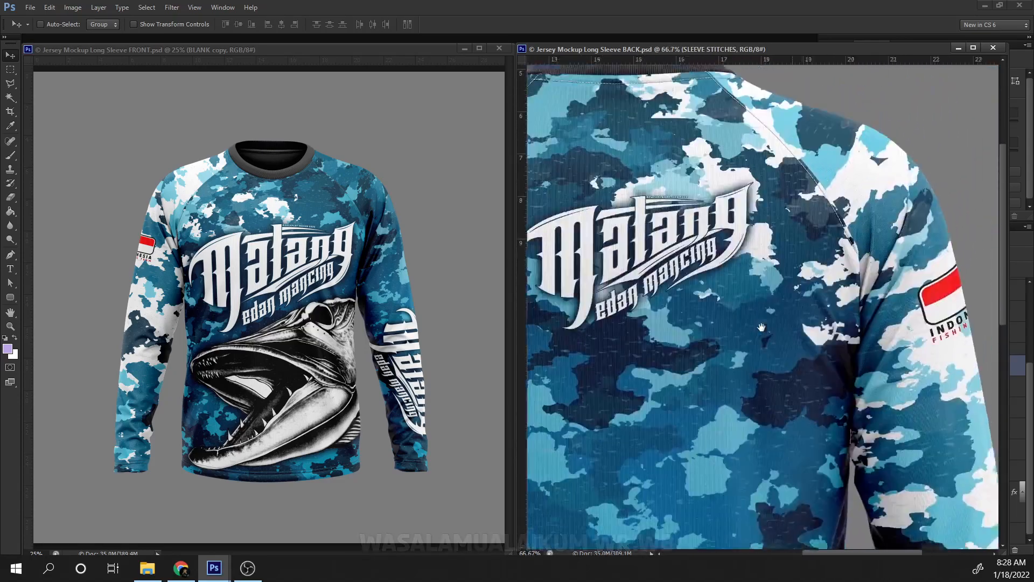
{"action": "left_click_drag", "start_coordinate": [776, 259], "coordinate": [818, 268]}
{"action": "scroll", "coordinate": [824, 272], "scroll_direction": "down", "scroll_amount": 2}
{"action": "key", "text": "ctrl+r"}
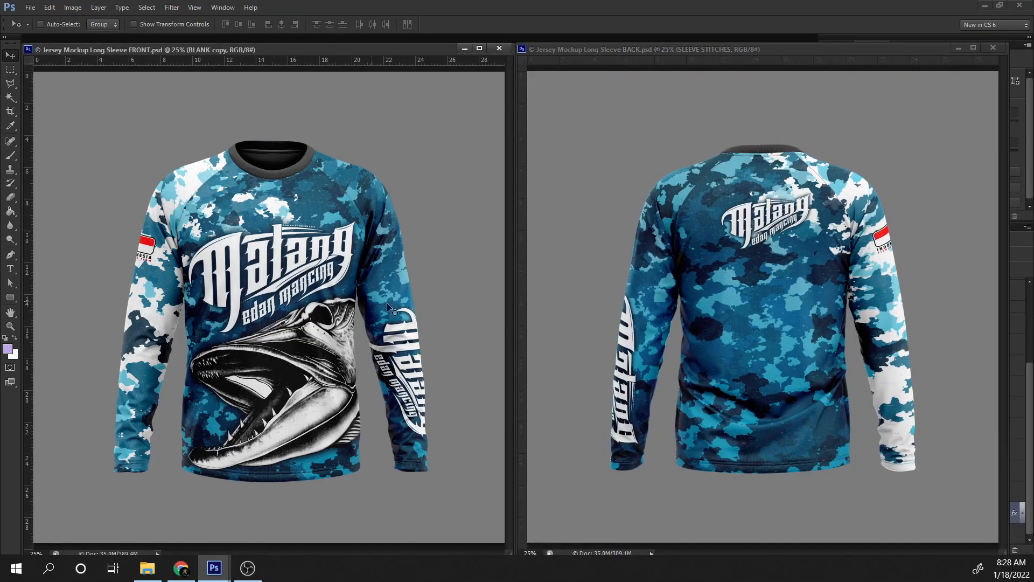